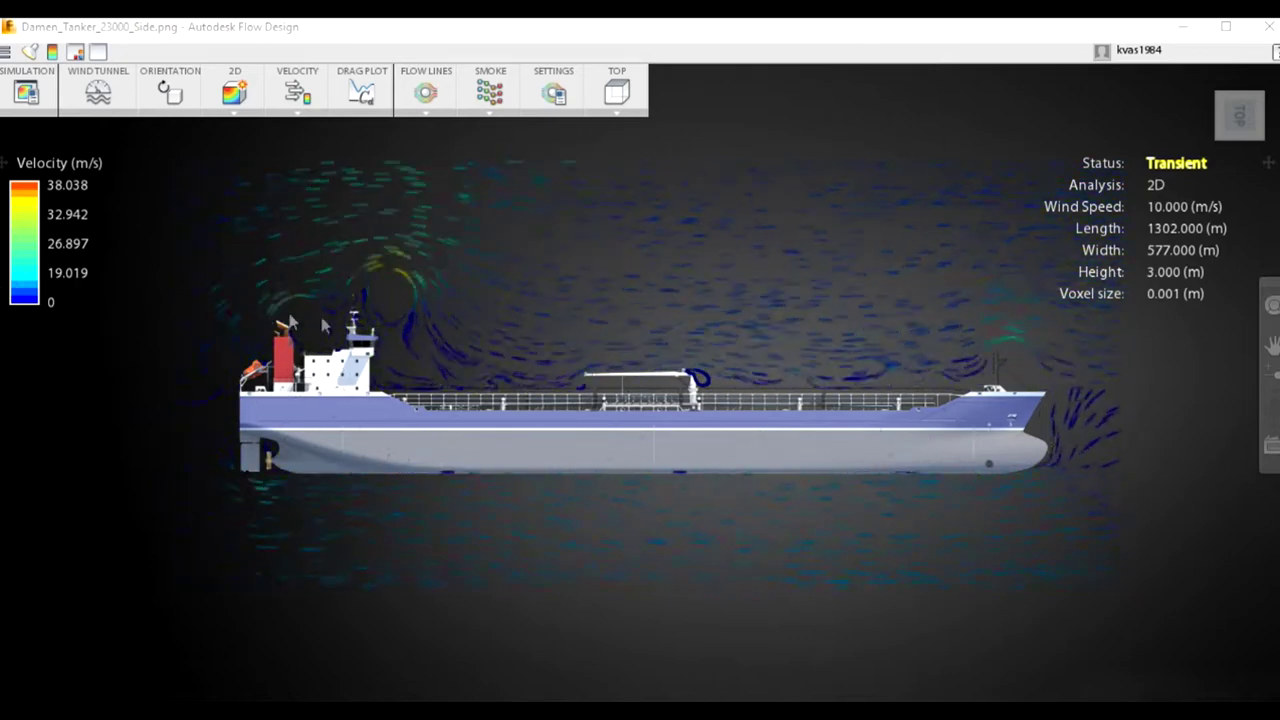
# Examine the 2D velocity flow lines around the tanker's funnel, bridge and deck at close range
pyautogui.scroll(3, 357, 325)
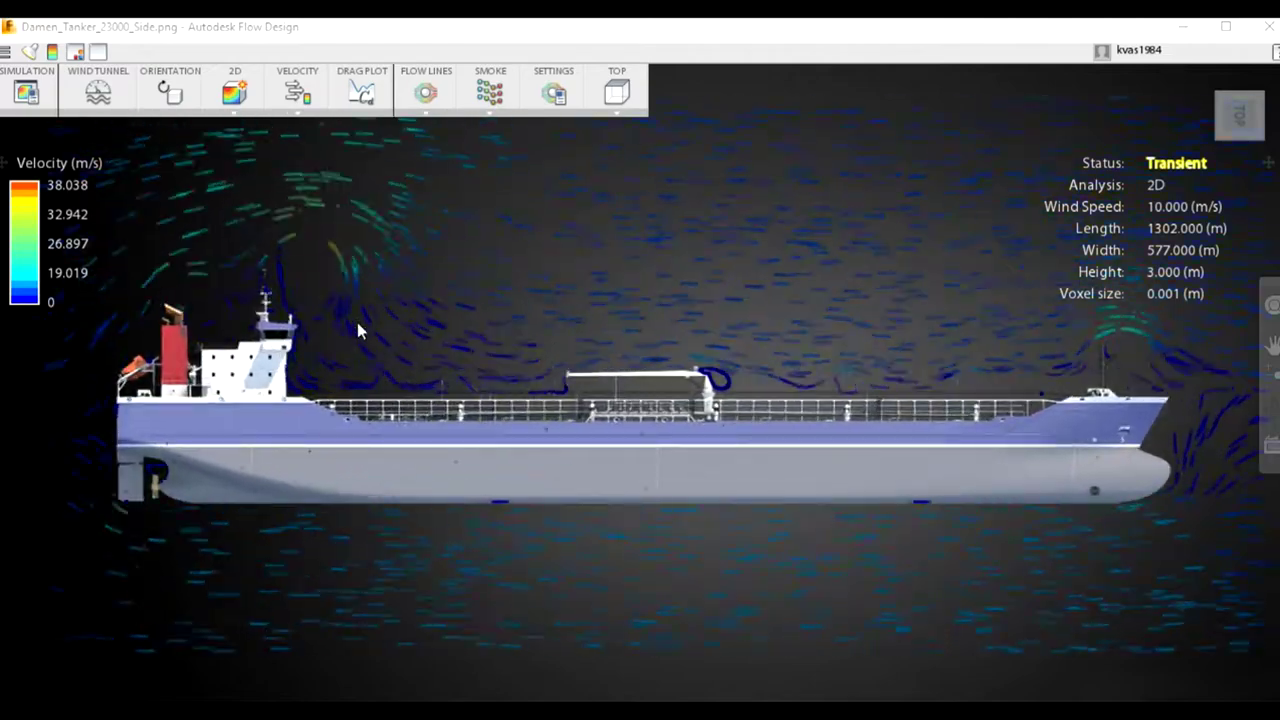
pyautogui.scroll(3, 357, 324)
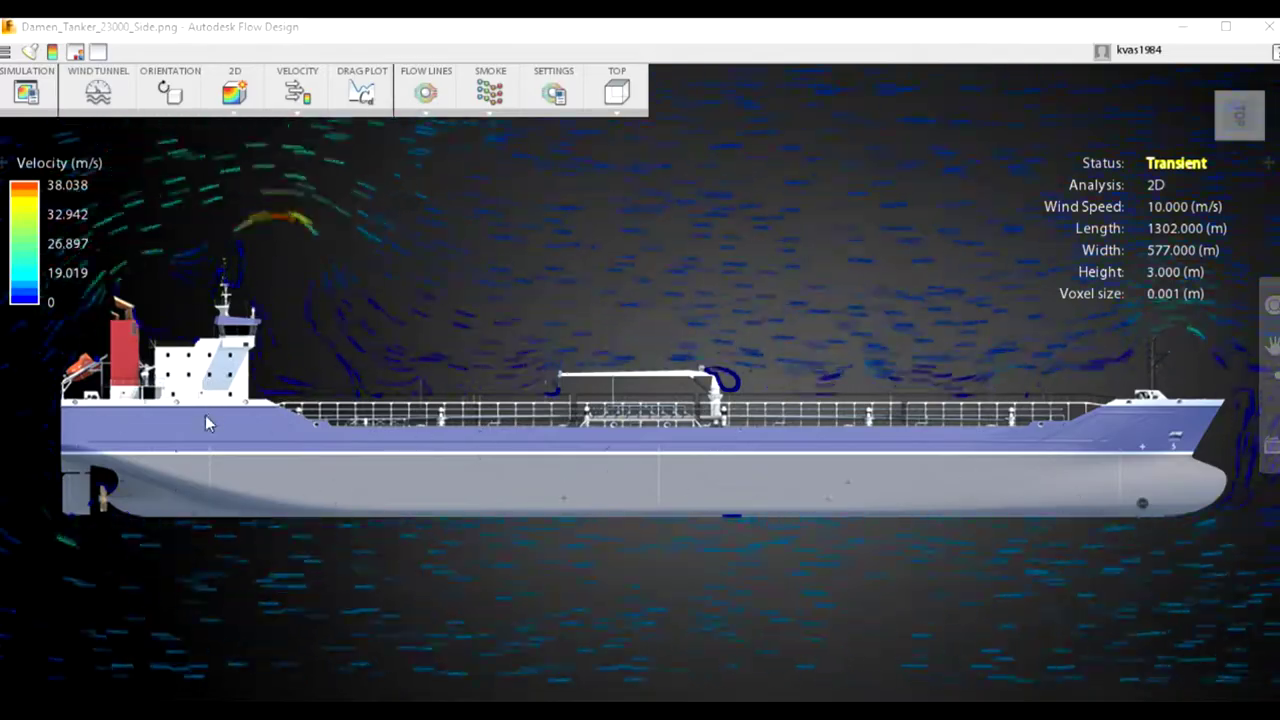
pyautogui.scroll(-1, 331, 391)
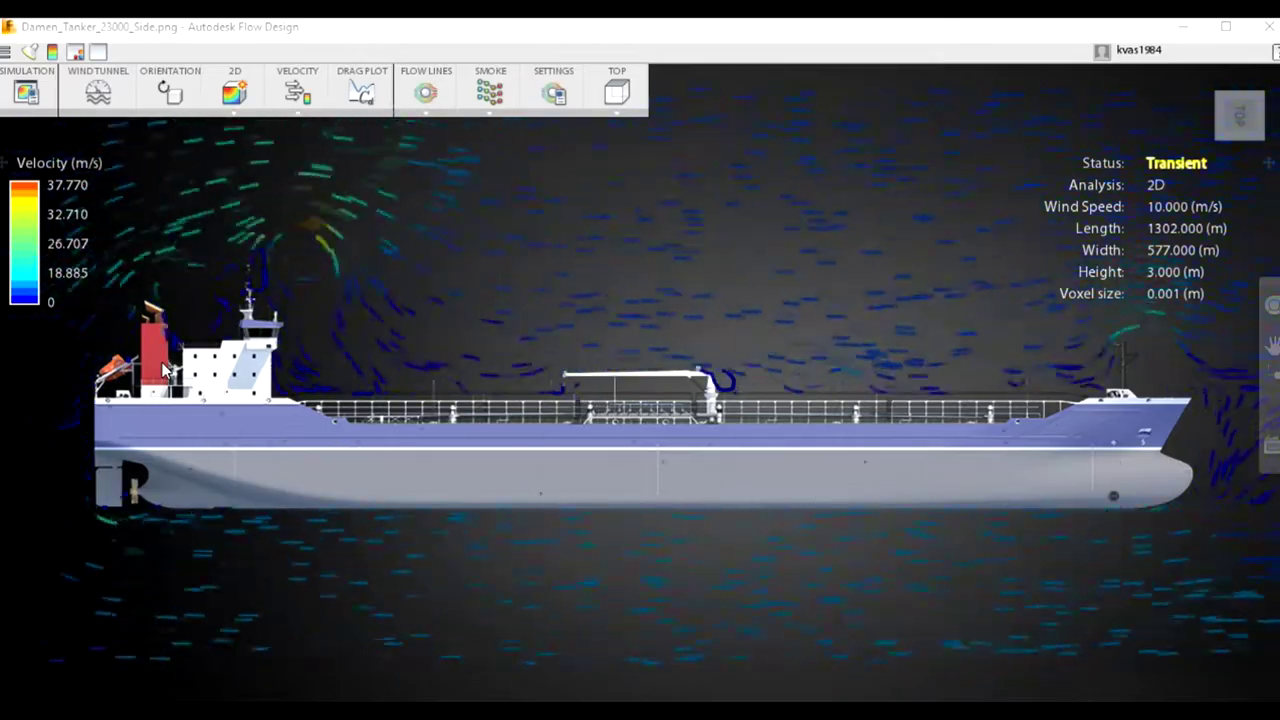
pyautogui.scroll(3, 168, 355)
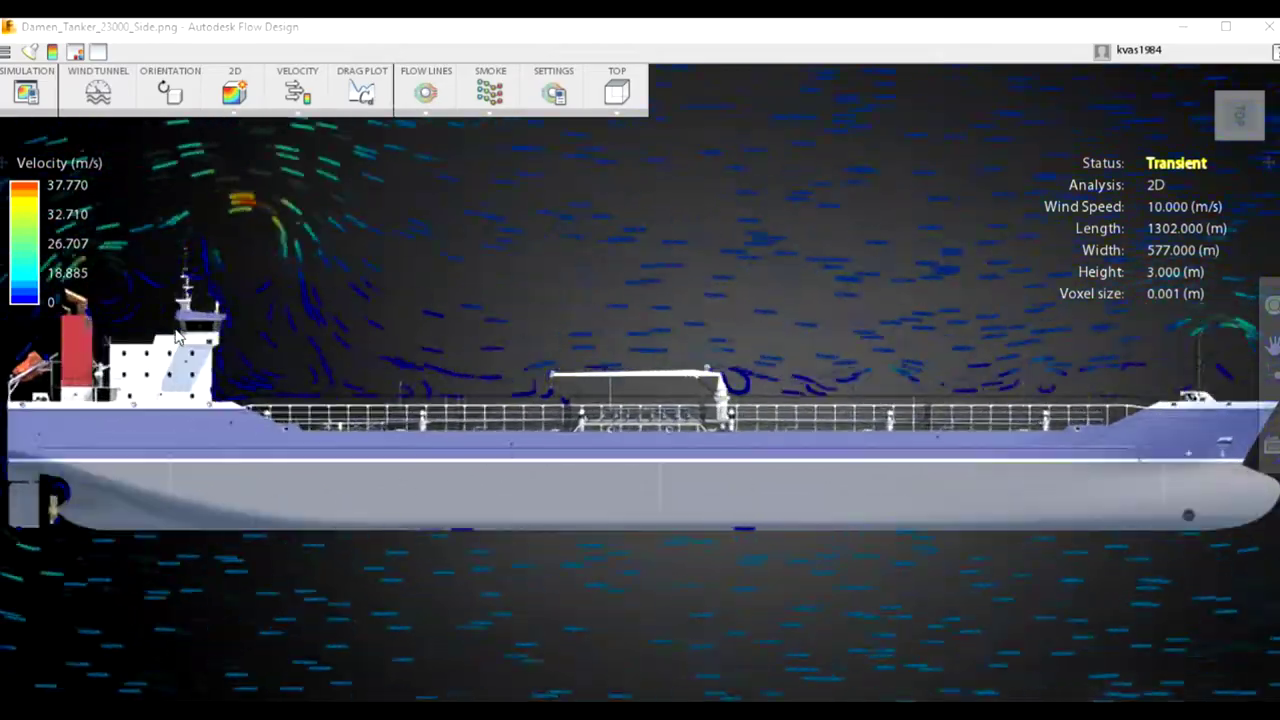
pyautogui.moveTo(364, 327)
pyautogui.mouseDown(button='middle')
pyautogui.moveTo(486, 338)
pyautogui.moveTo(400, 338)
pyautogui.moveTo(375, 300)
pyautogui.moveTo(380, 311)
pyautogui.mouseUp(button='middle')
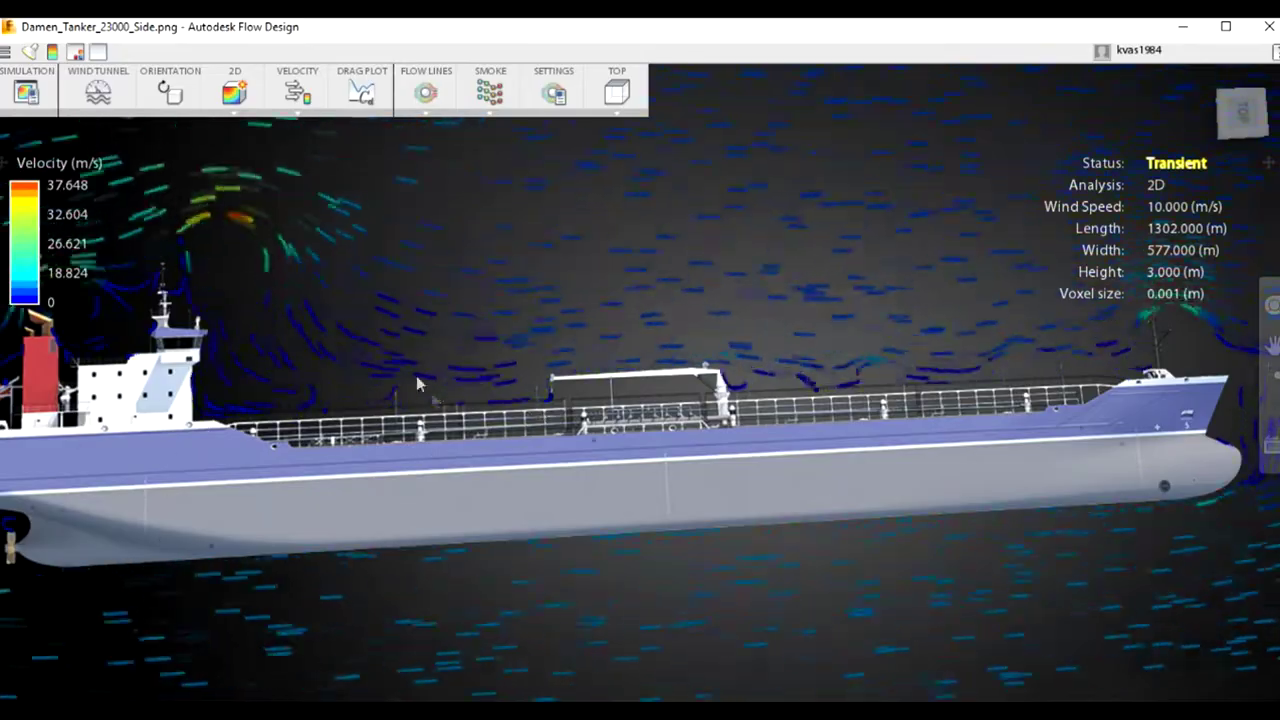
pyautogui.moveTo(331, 325); pyautogui.dragTo(222, 360)
pyautogui.scroll(2, 222, 360)
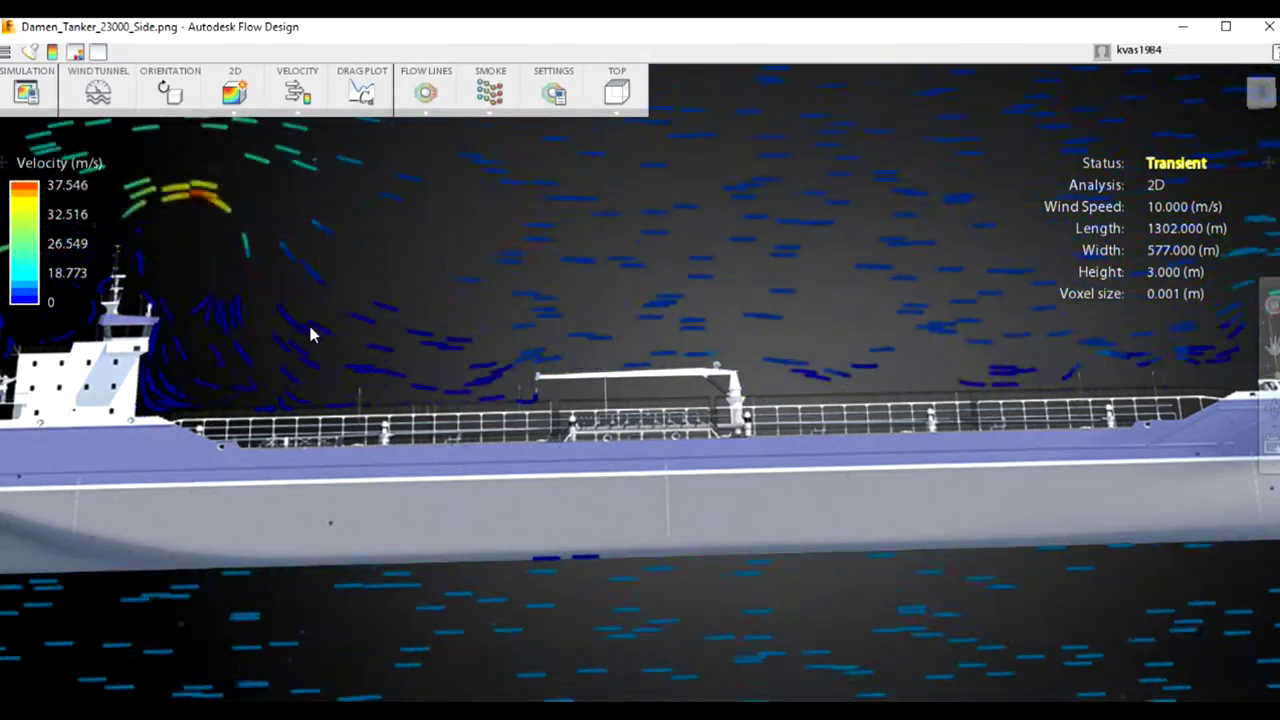
pyautogui.scroll(-1, 308, 321)
pyautogui.scroll(-3, 284, 341)
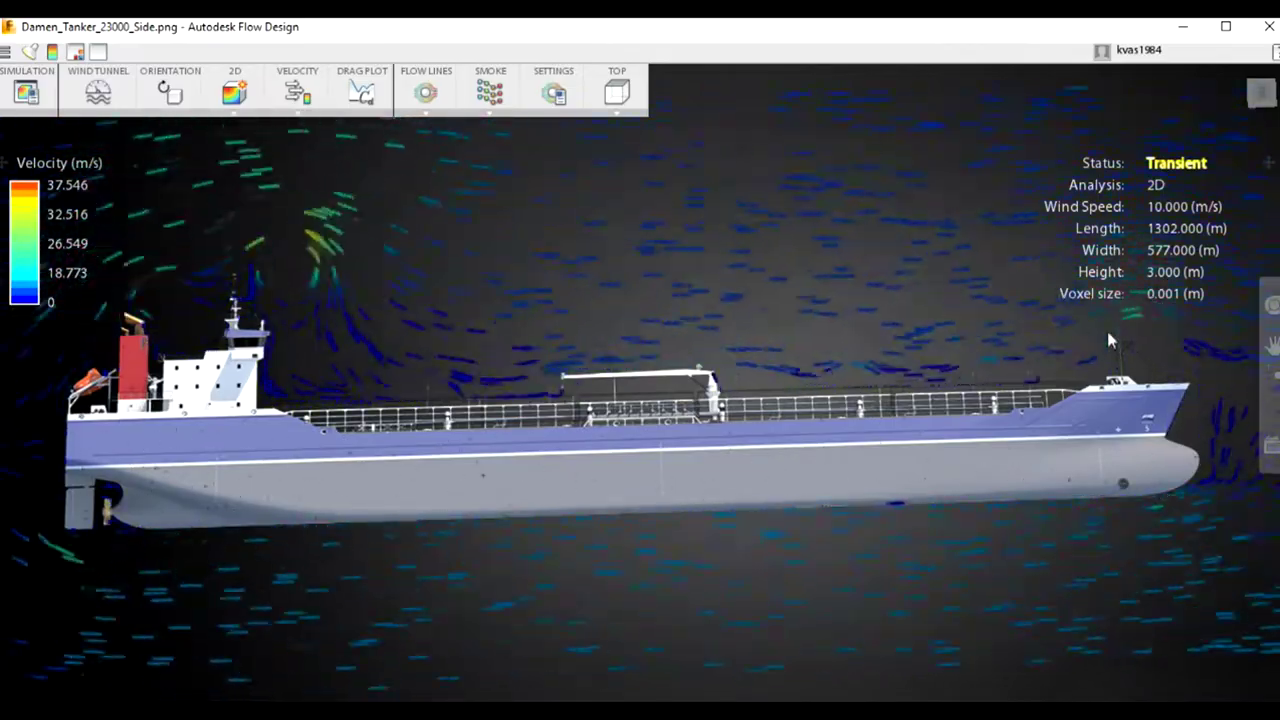
# Compare the airflow around the tanker's stern and bow with the flow pattern across the whole wind tunnel
pyautogui.scroll(1, 1147, 345)
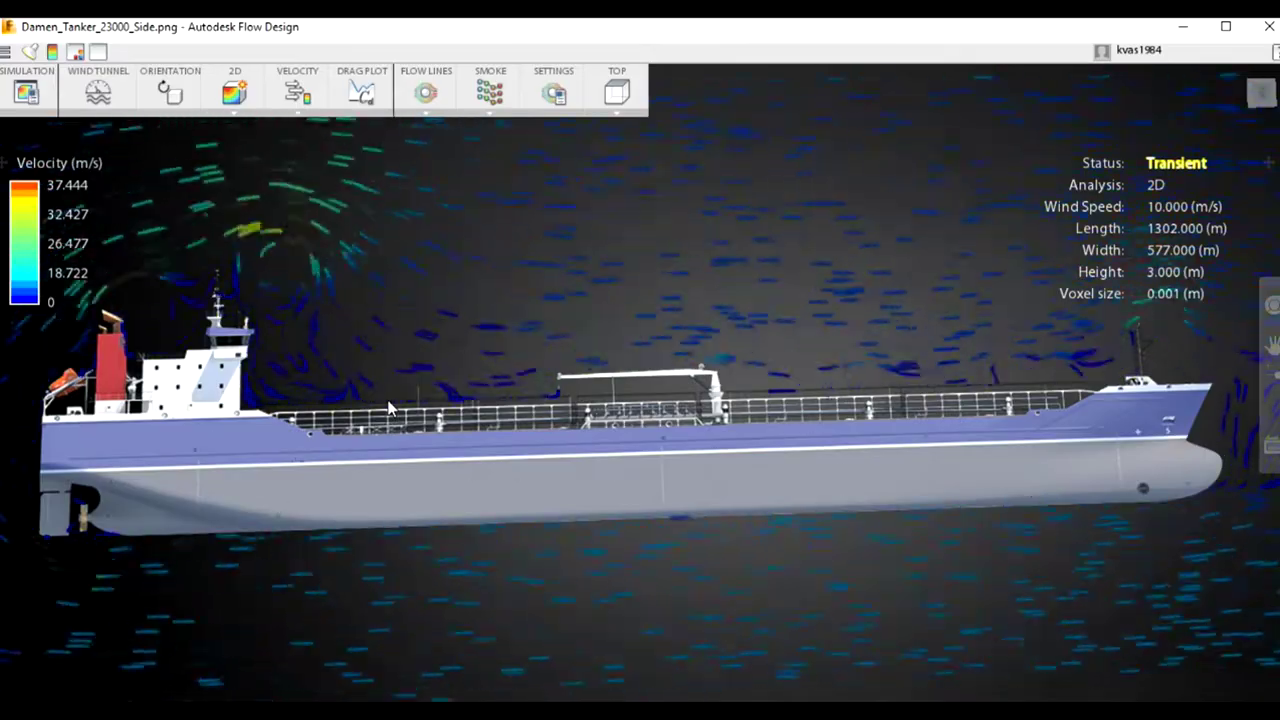
pyautogui.scroll(-2, 390, 407)
pyautogui.scroll(-1, 390, 407)
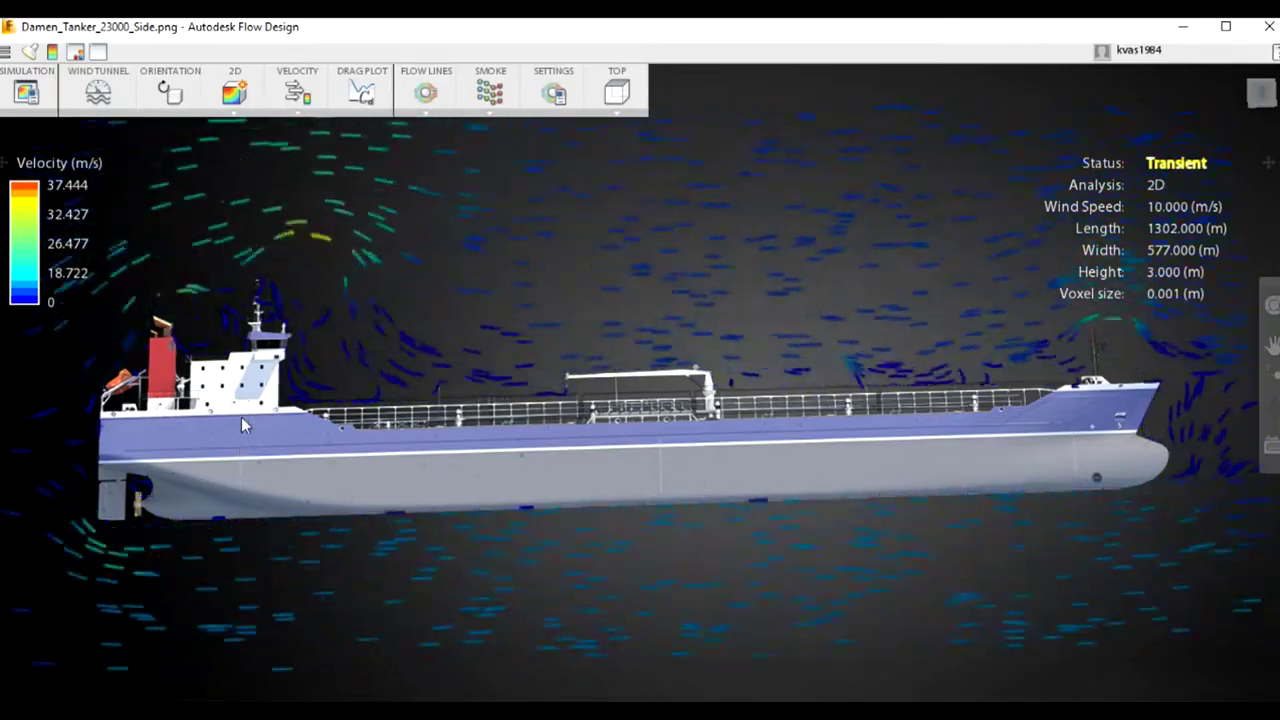
pyautogui.scroll(3, 210, 345)
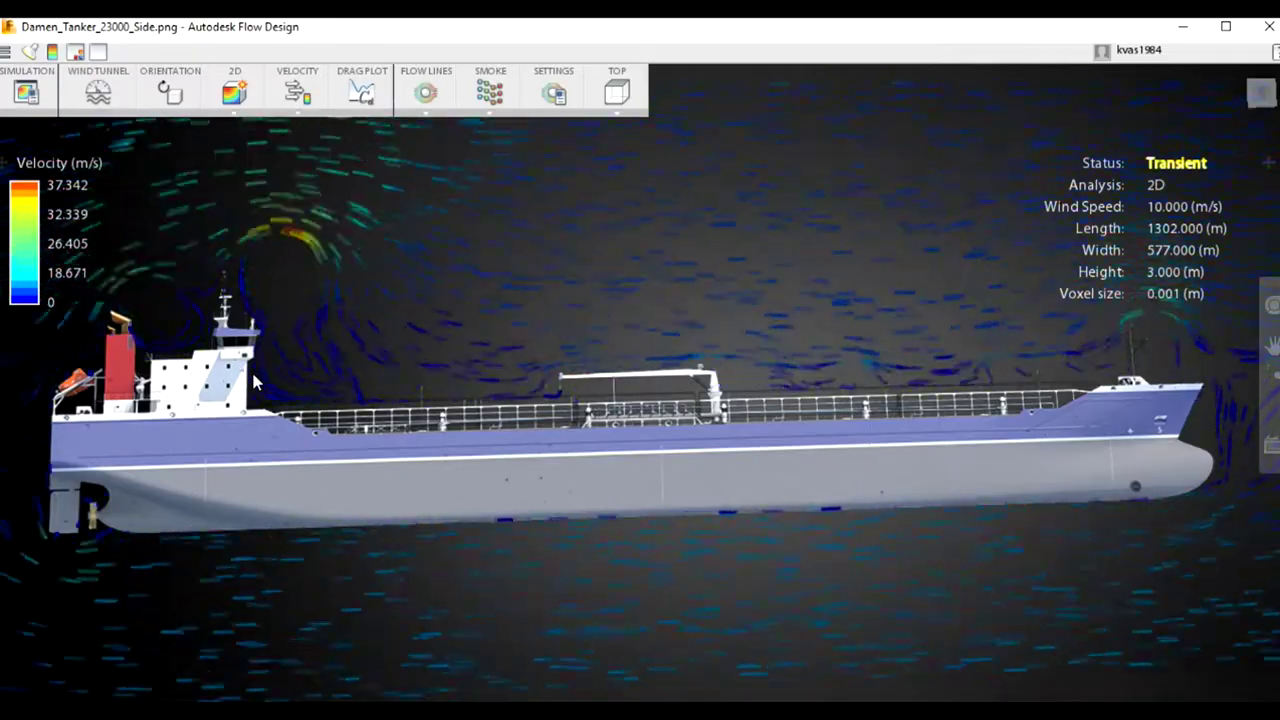
pyautogui.scroll(2, 253, 360)
pyautogui.scroll(-3, 265, 370)
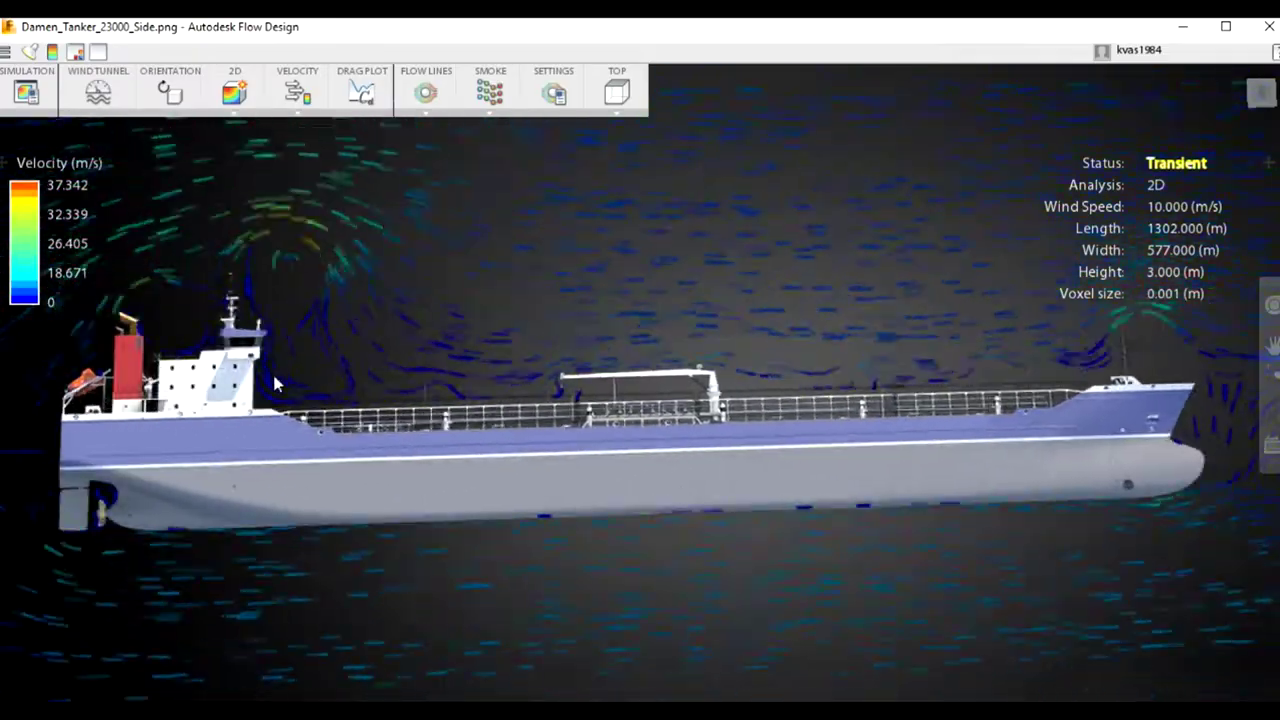
pyautogui.scroll(-5, 277, 383)
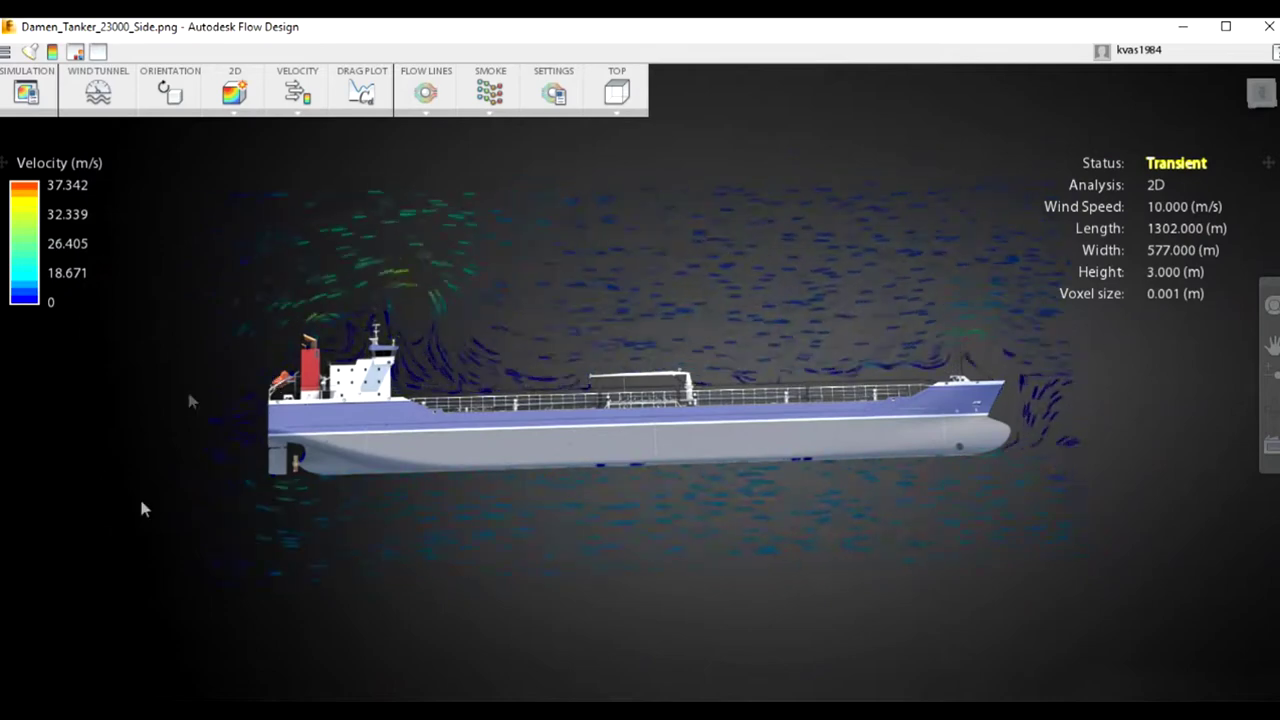
pyautogui.scroll(-3, 520, 330)
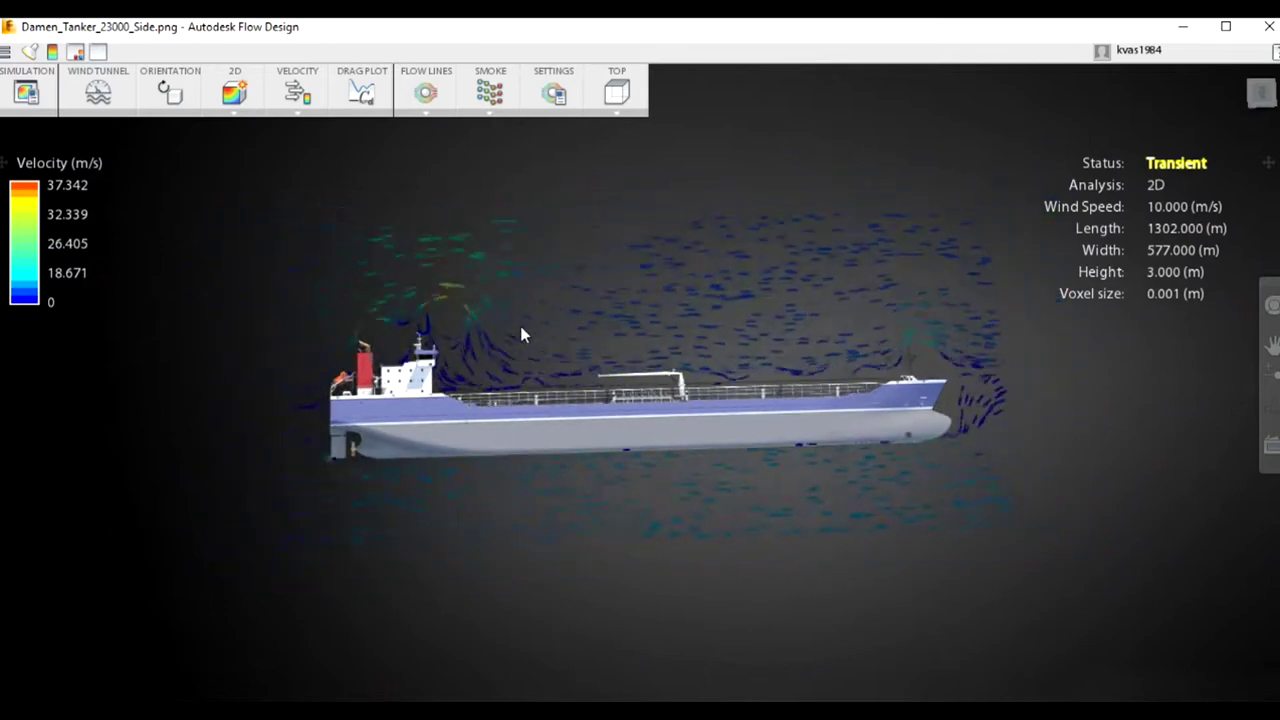
pyautogui.scroll(2, 523, 328)
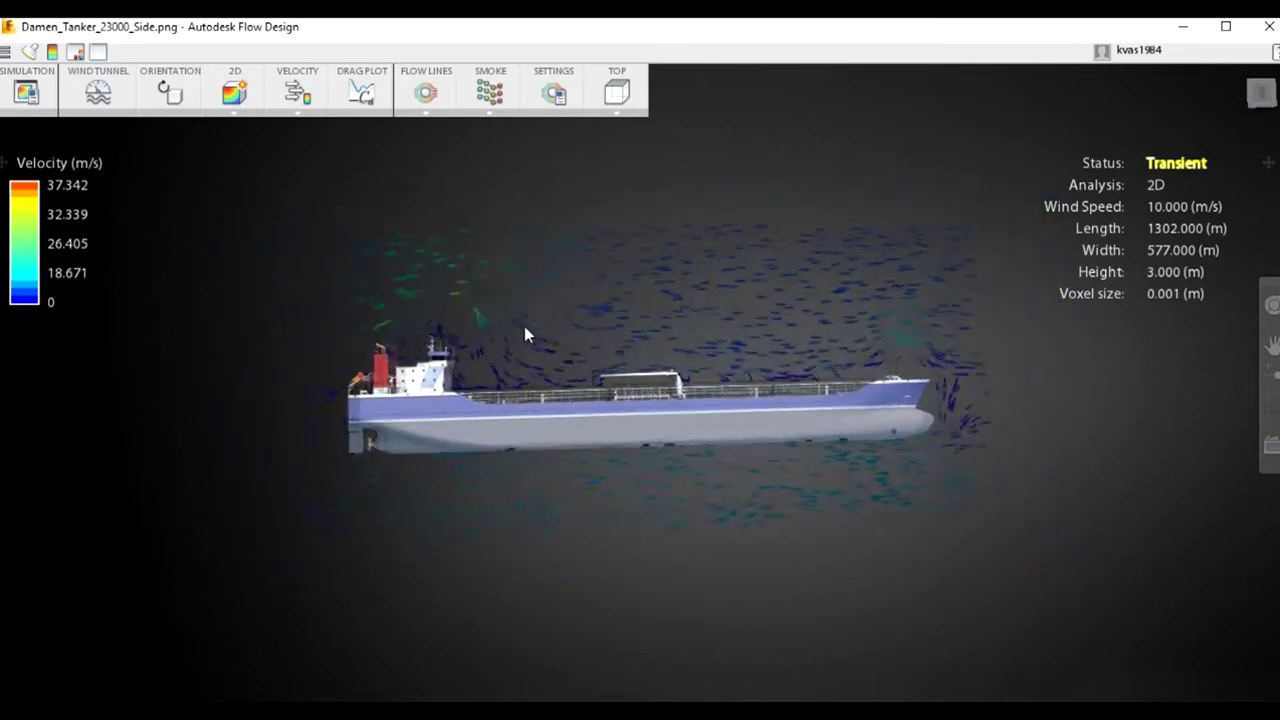
pyautogui.scroll(3, 553, 310)
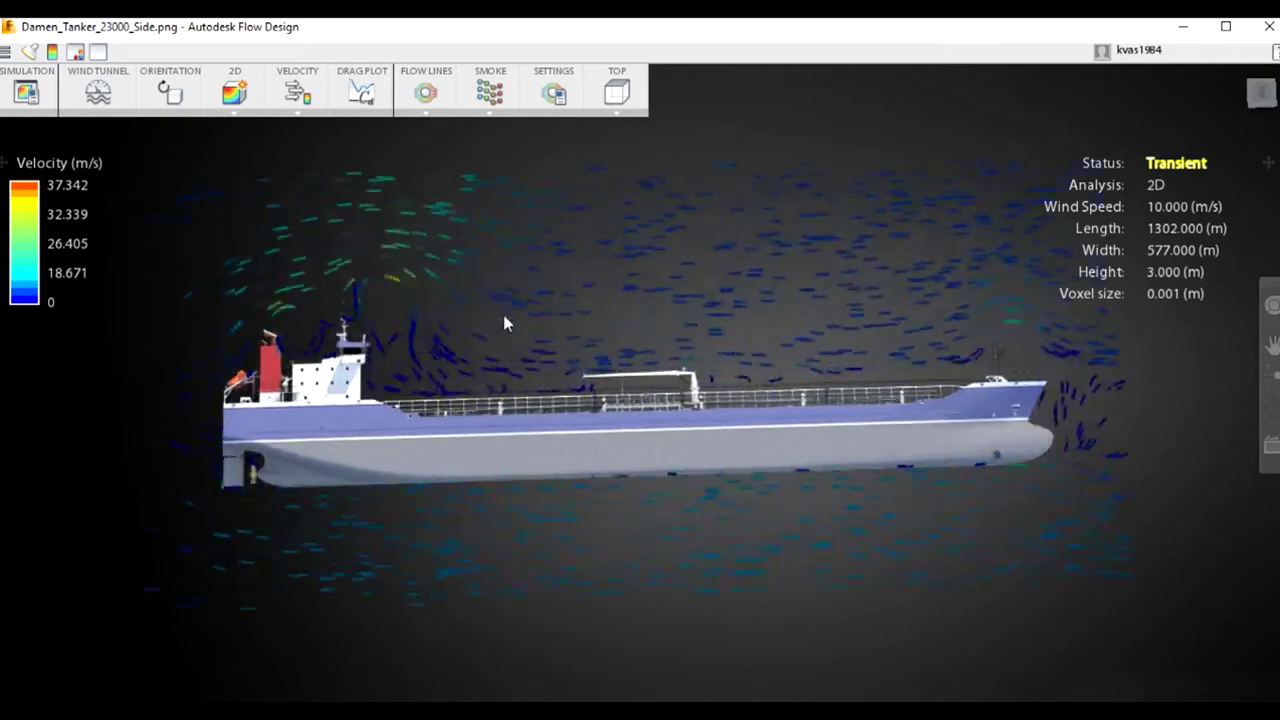
pyautogui.scroll(2, 487, 325)
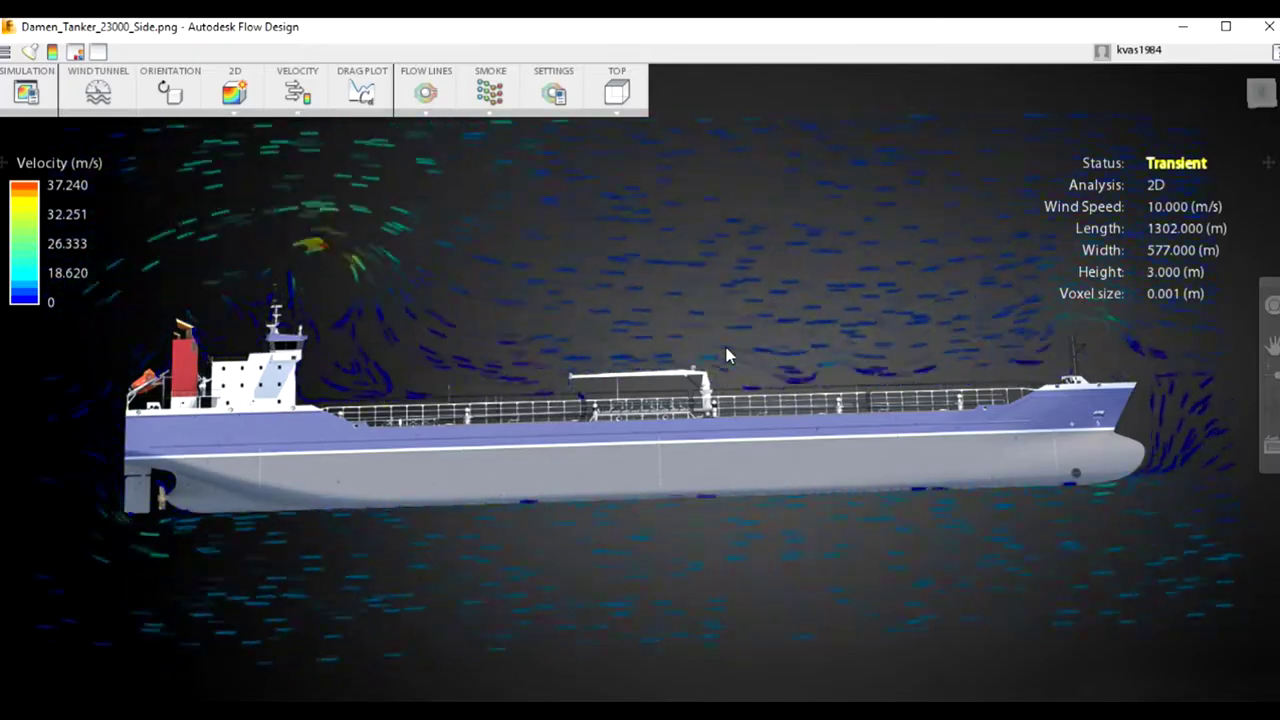
# Inspect the flow lines over the tanker's midship crane and along the hull from tilted views
pyautogui.moveTo(779, 375); pyautogui.dragTo(970, 368, button='middle')
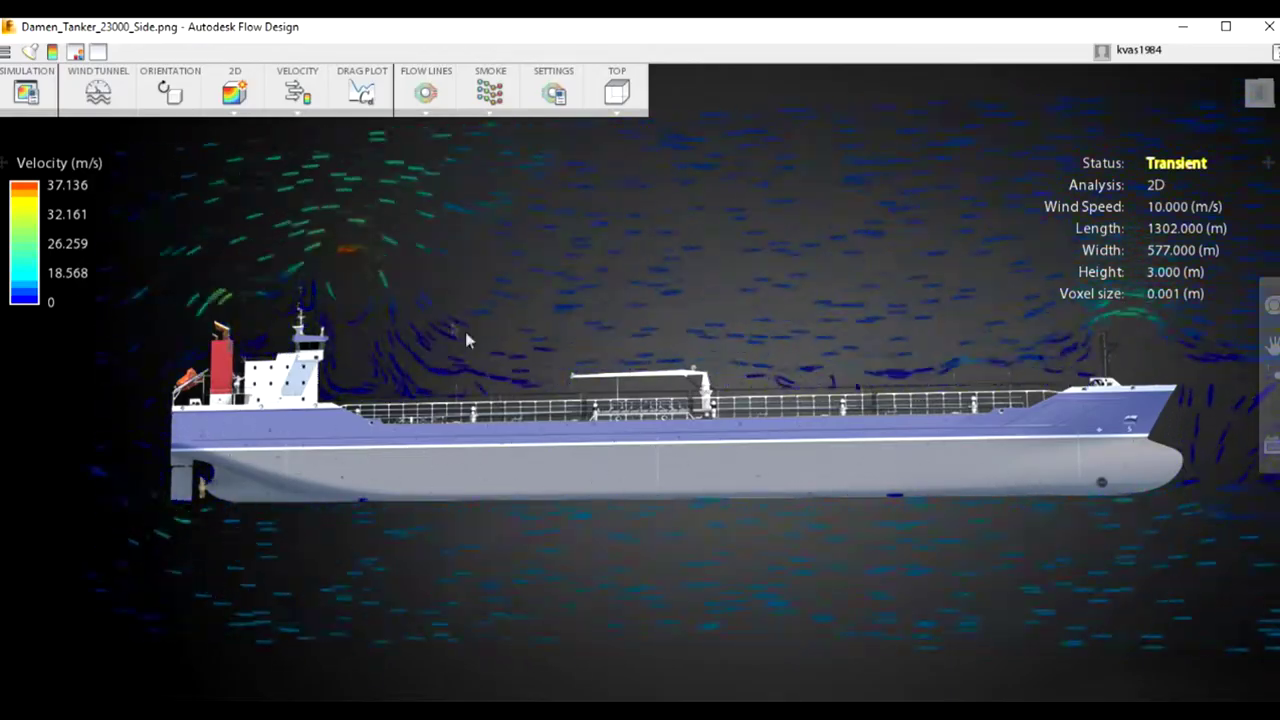
pyautogui.scroll(5, 446, 318)
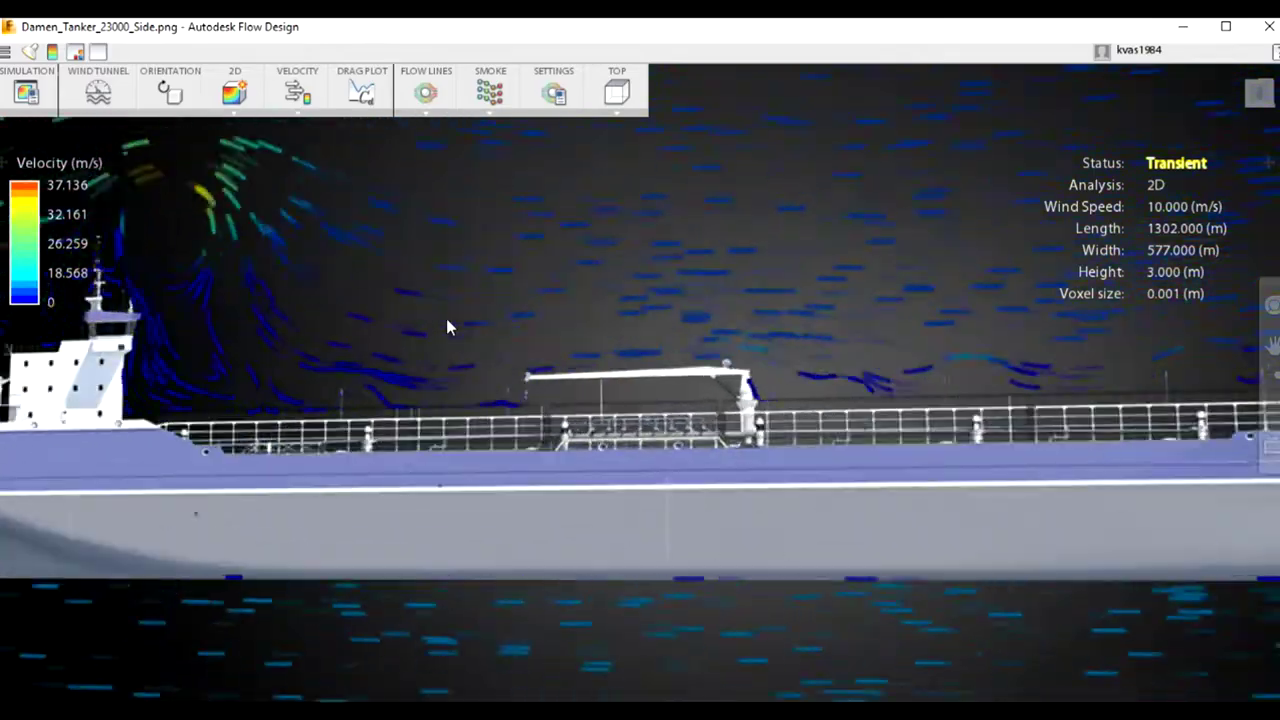
pyautogui.moveTo(334, 331); pyautogui.dragTo(305, 376)
pyautogui.scroll(-3, 325, 398)
pyautogui.moveTo(325, 398)
pyautogui.mouseDown()
pyautogui.moveTo(486, 354)
pyautogui.moveTo(410, 347)
pyautogui.moveTo(439, 330)
pyautogui.moveTo(437, 366)
pyautogui.moveTo(330, 390)
pyautogui.mouseUp()
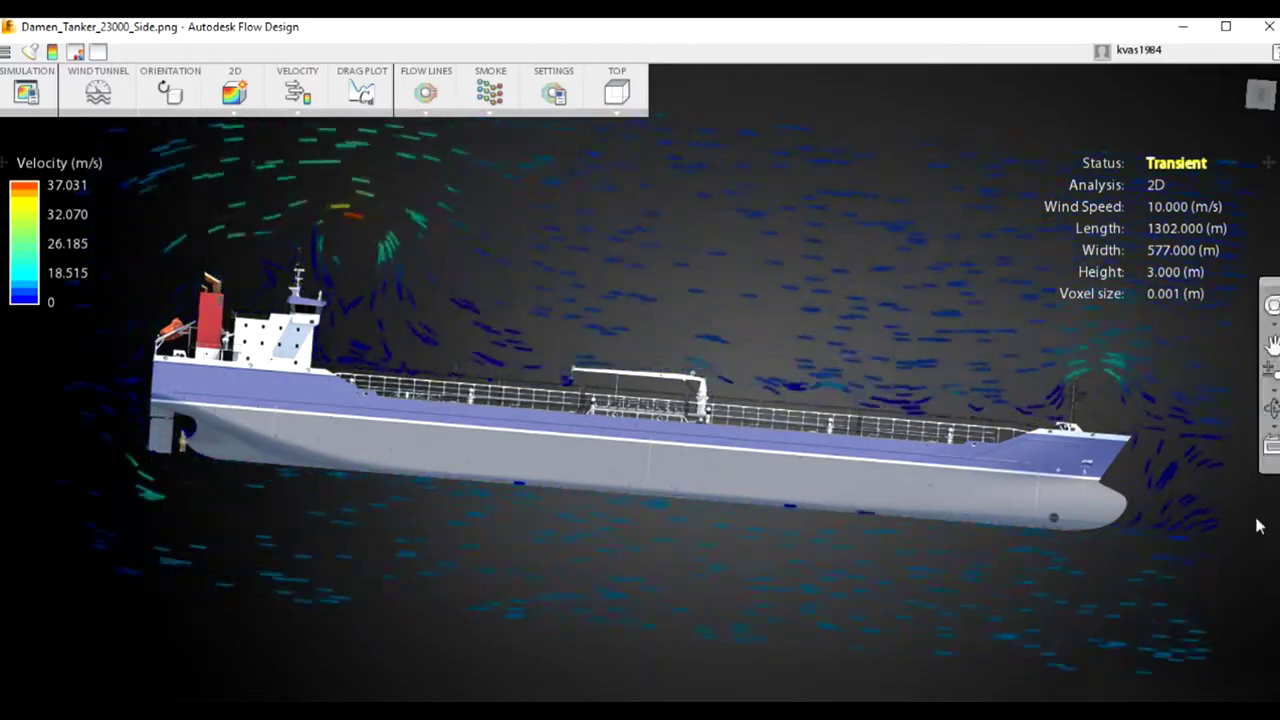
pyautogui.moveTo(1115, 510)
pyautogui.mouseDown()
pyautogui.moveTo(1105, 460)
pyautogui.moveTo(1092, 528)
pyautogui.mouseUp()
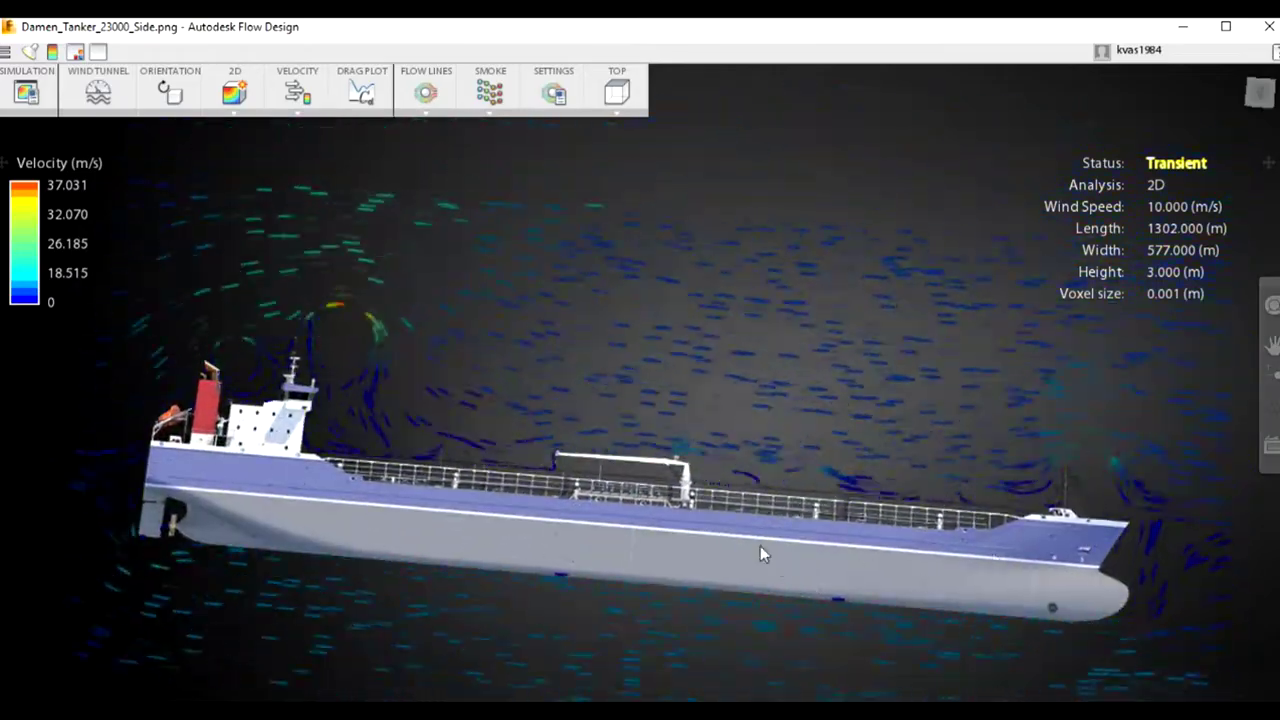
pyautogui.scroll(2, 763, 540)
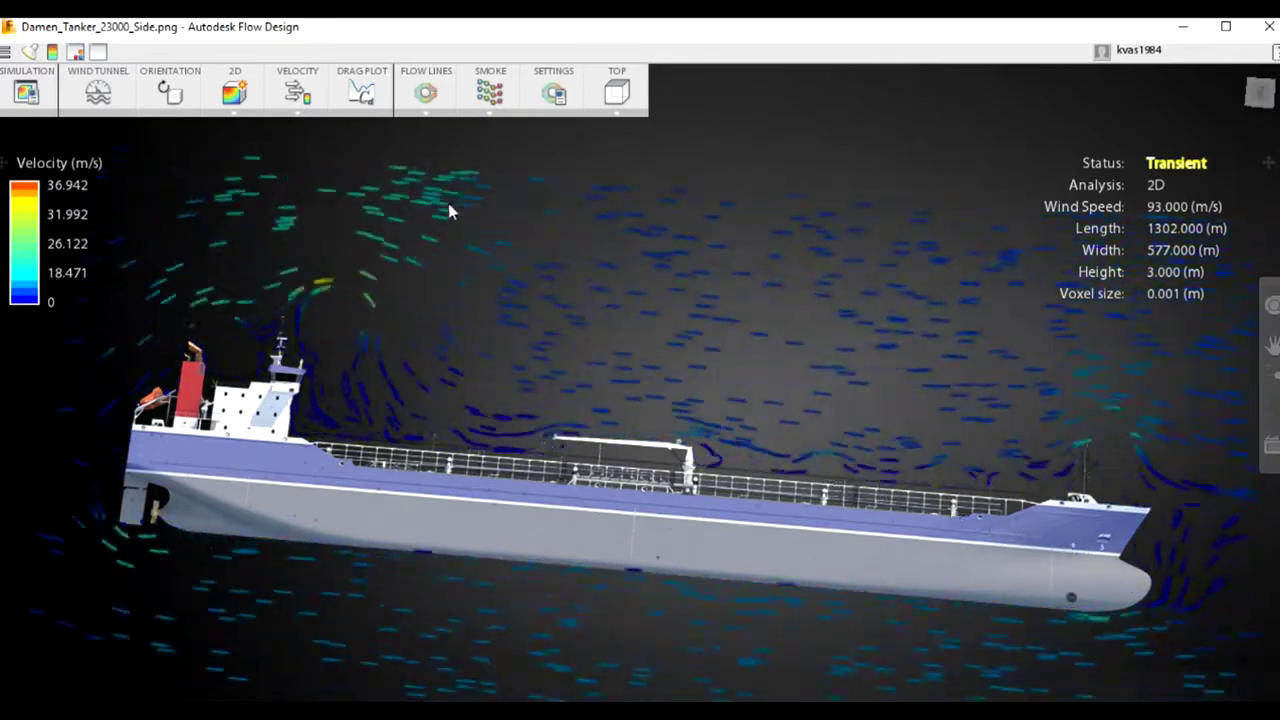
# Raise the wind tunnel's wind speed to 150 m/s
pyautogui.click(98, 93)
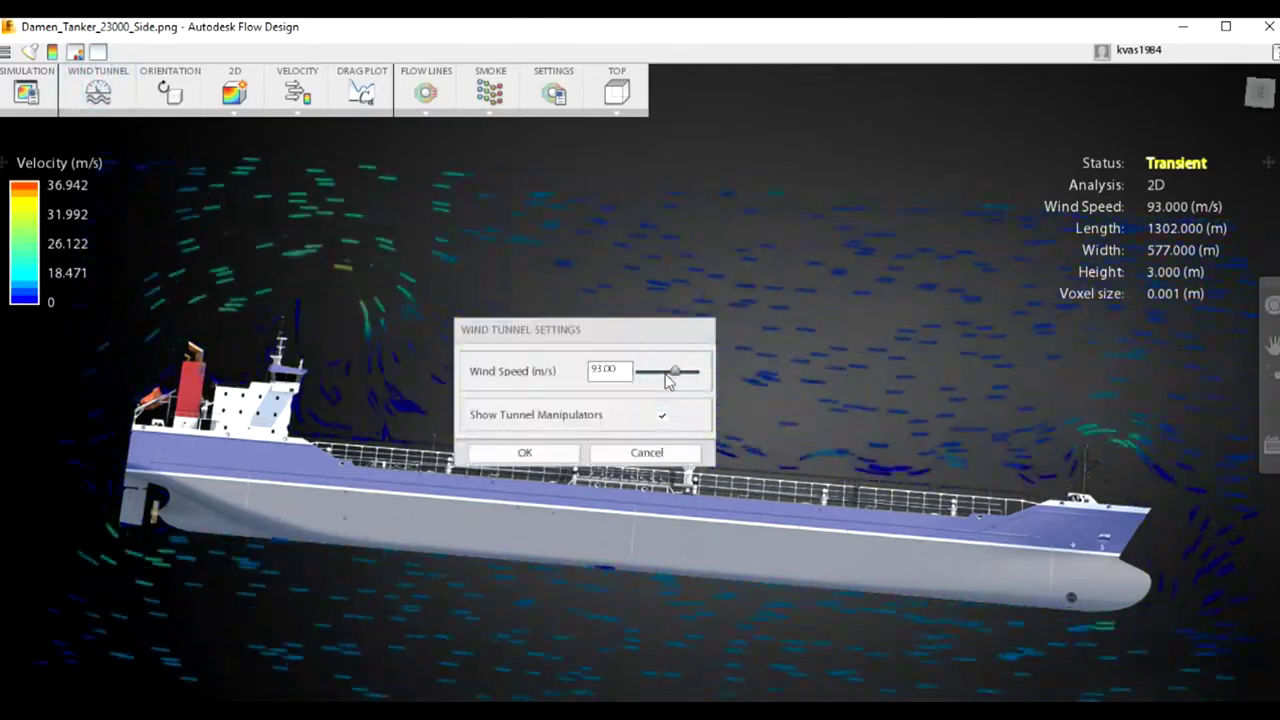
pyautogui.moveTo(676, 371); pyautogui.dragTo(726, 385)
pyautogui.click(512, 452)
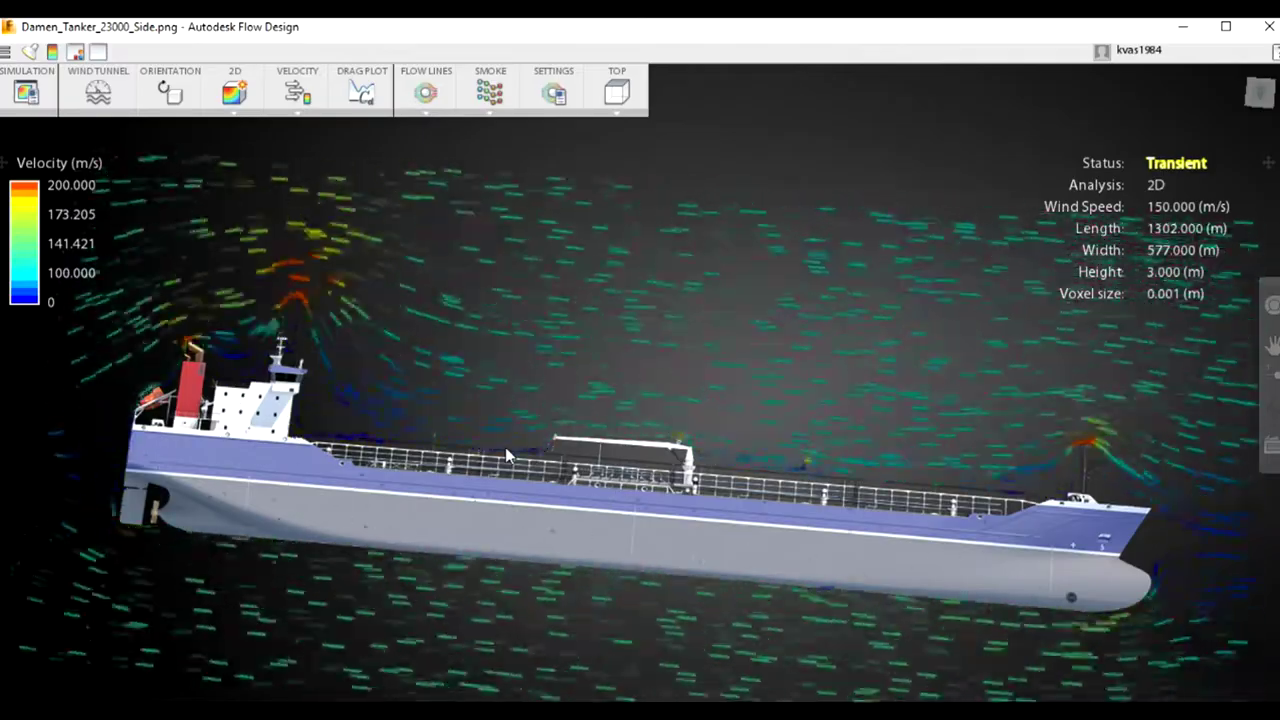
# Lower the wind tunnel's wind speed to 1 m/s, keeping the tunnel manipulators shown
pyautogui.moveTo(855, 472); pyautogui.dragTo(1077, 562)
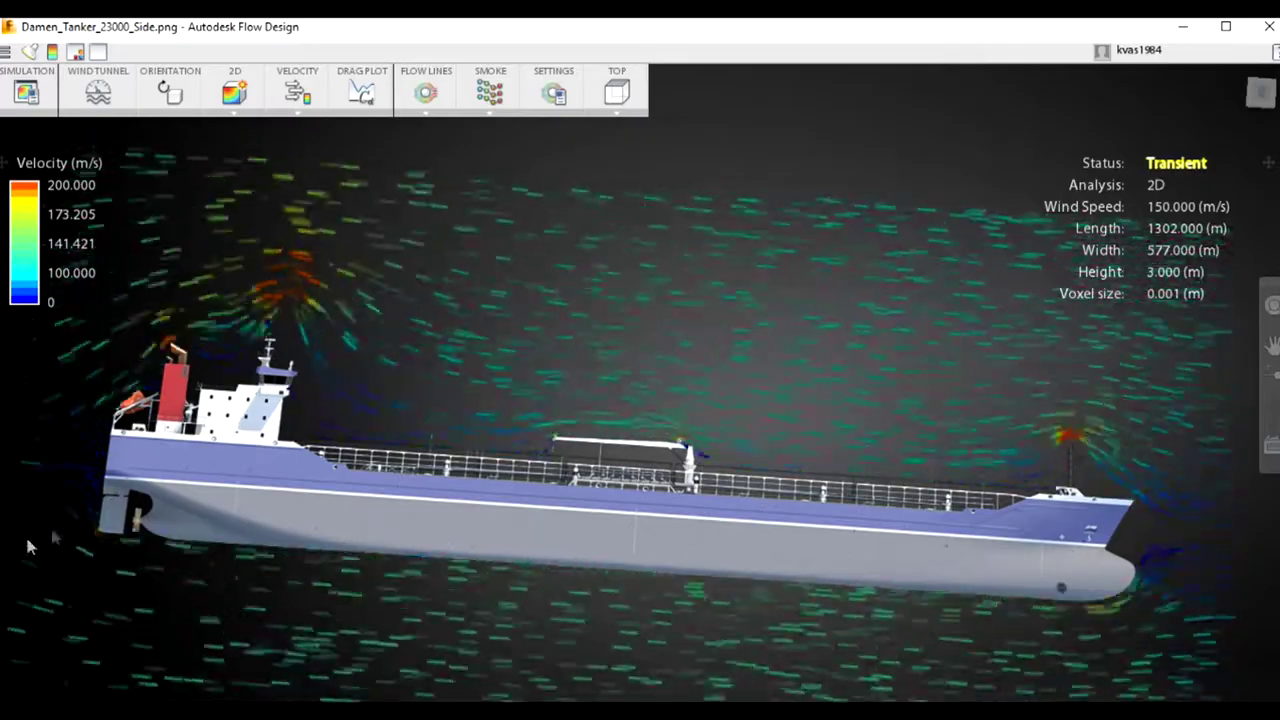
pyautogui.moveTo(110, 481); pyautogui.dragTo(115, 520)
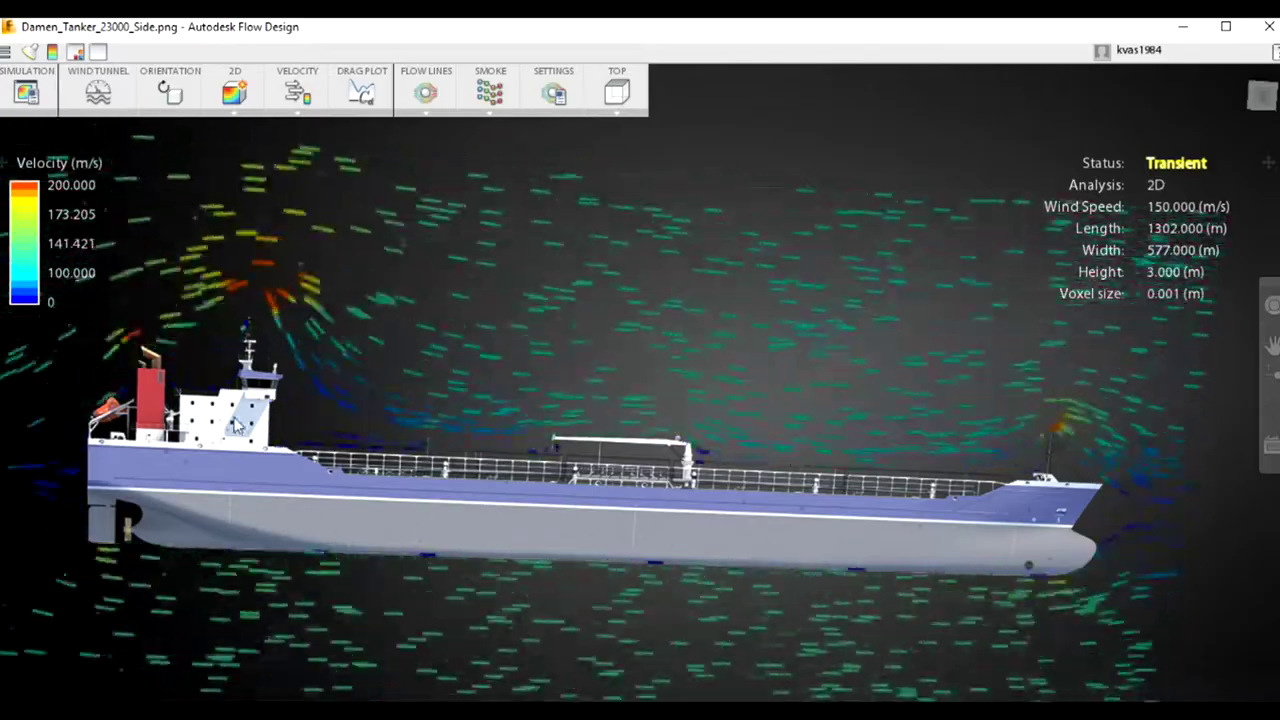
pyautogui.moveTo(310, 410); pyautogui.dragTo(287, 400)
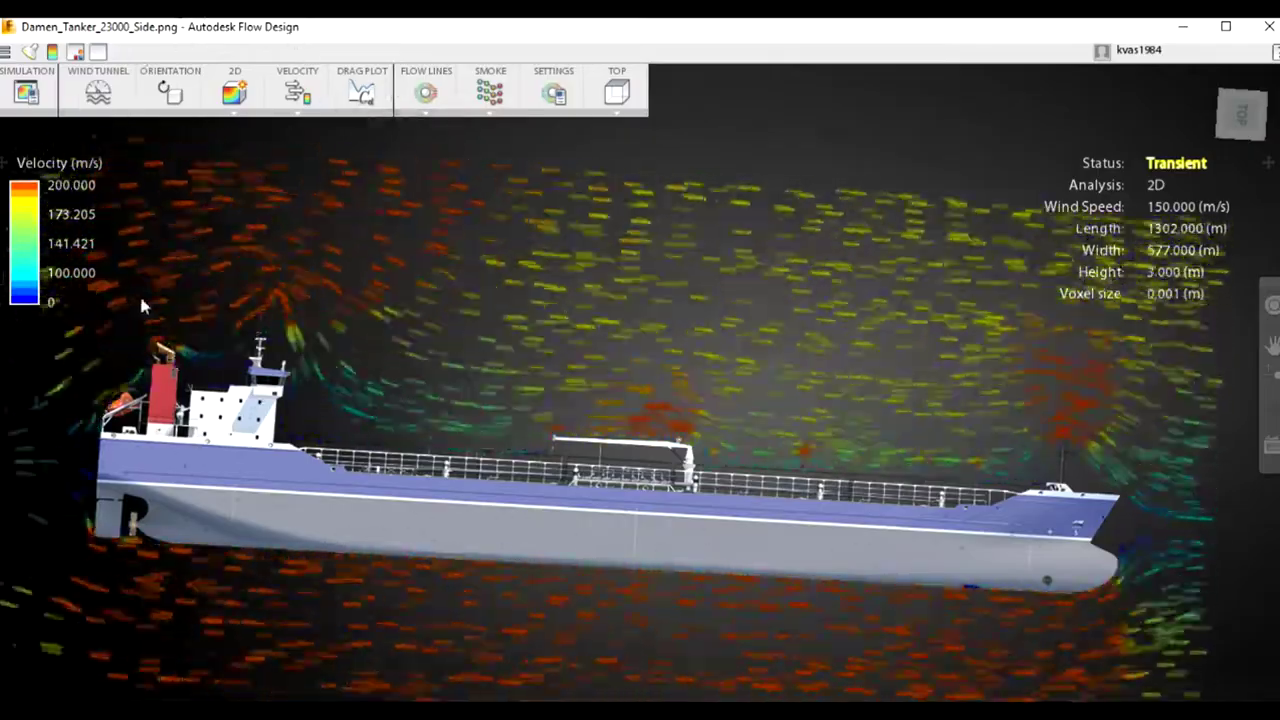
pyautogui.click(98, 90)
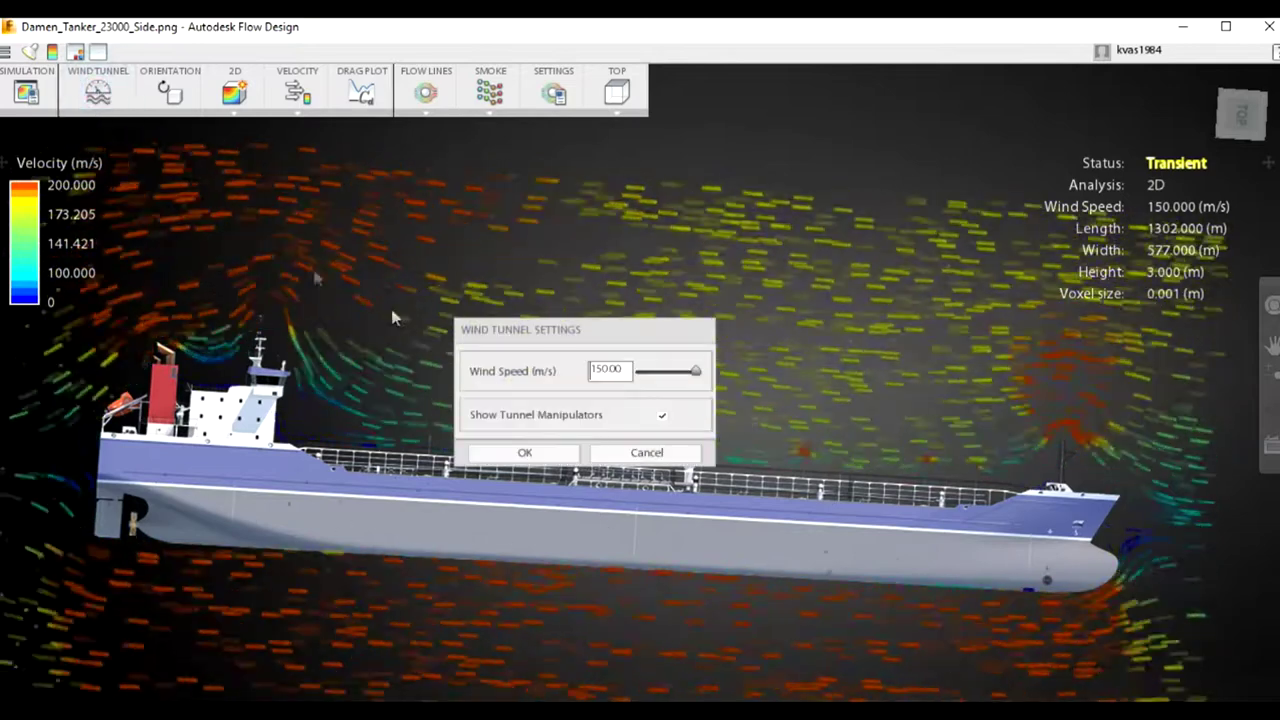
pyautogui.moveTo(696, 371); pyautogui.dragTo(621, 375)
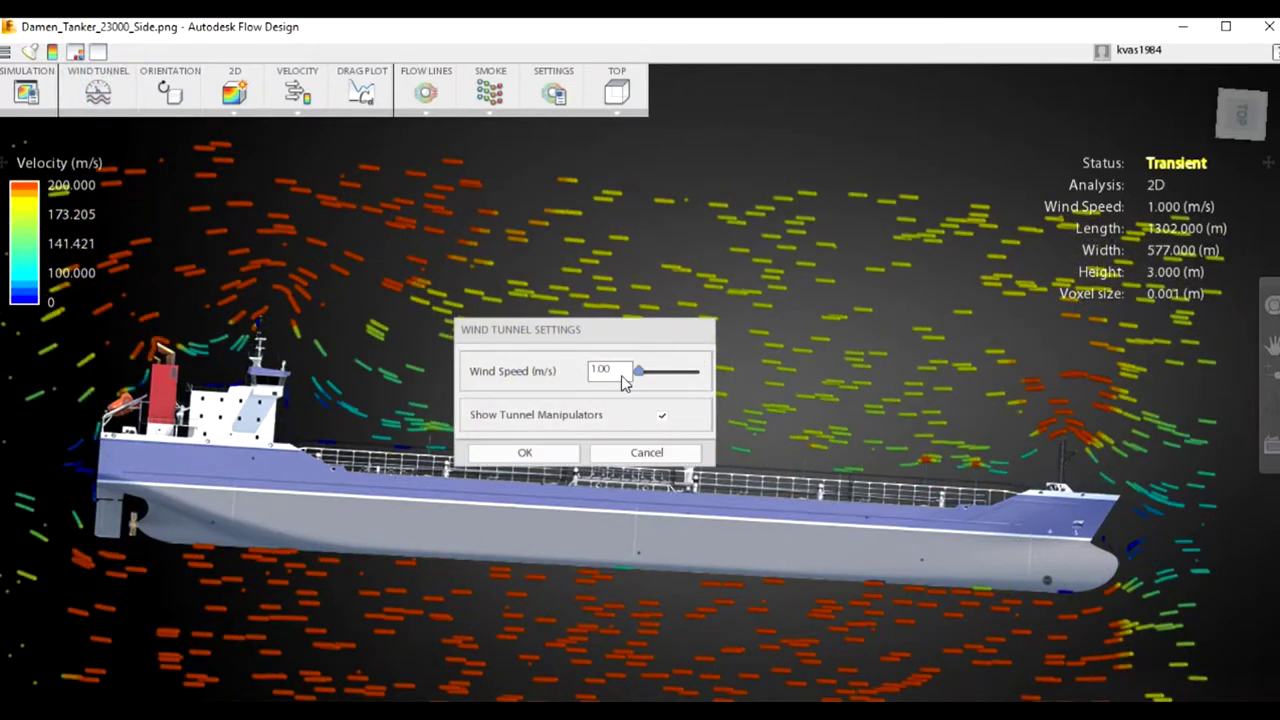
pyautogui.click(559, 465)
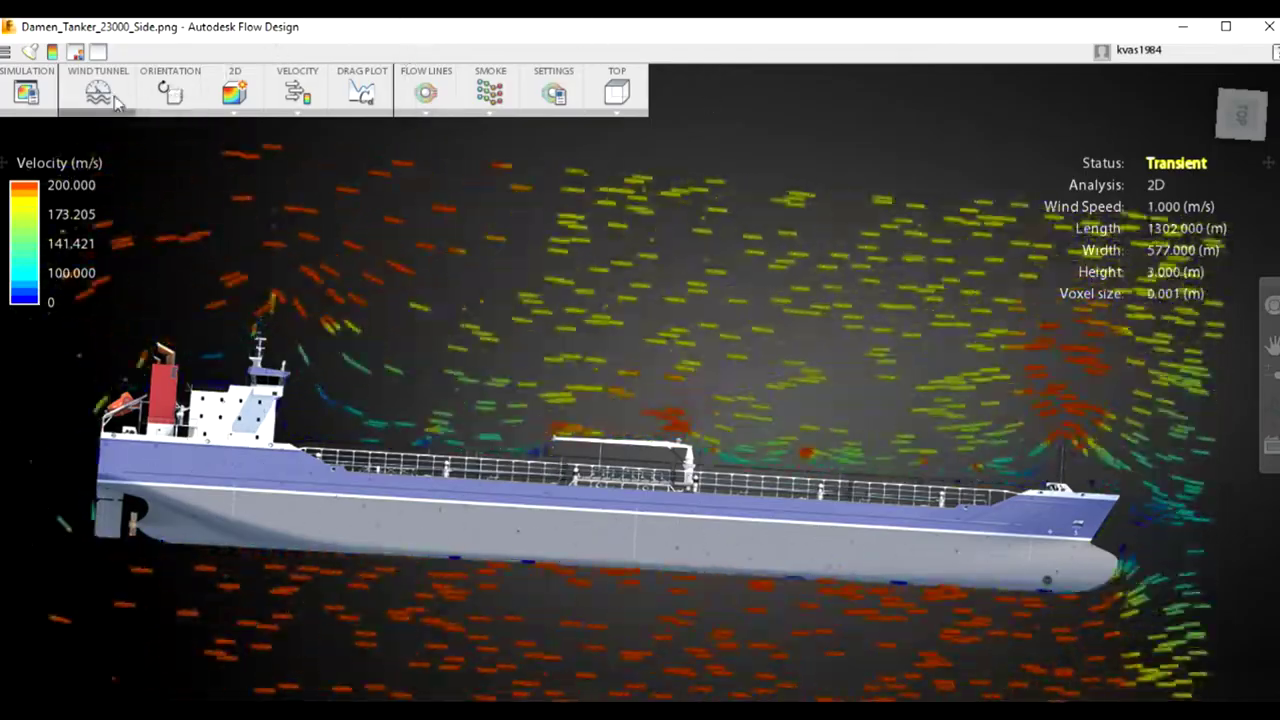
pyautogui.click(114, 99)
pyautogui.click(553, 456)
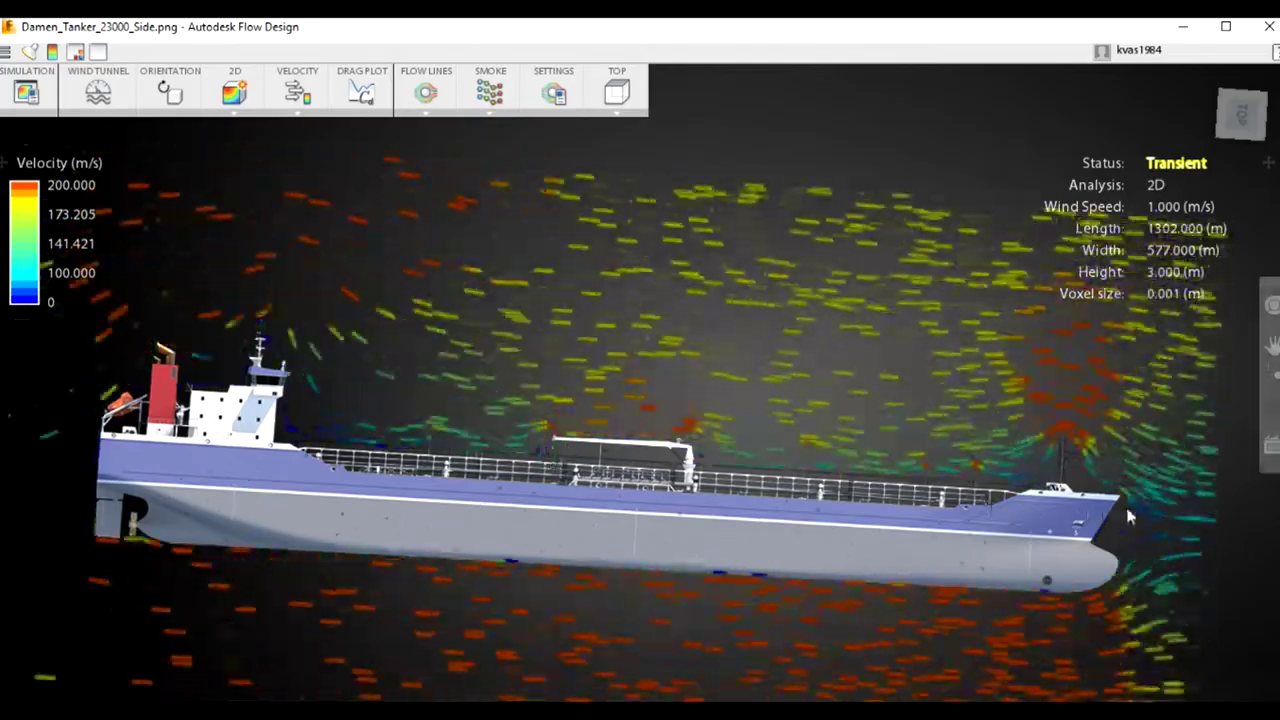
# Set the simulation resolution to 50% with model dimensions in meters and metric display, and regenerate the mesh
pyautogui.click(24, 94)
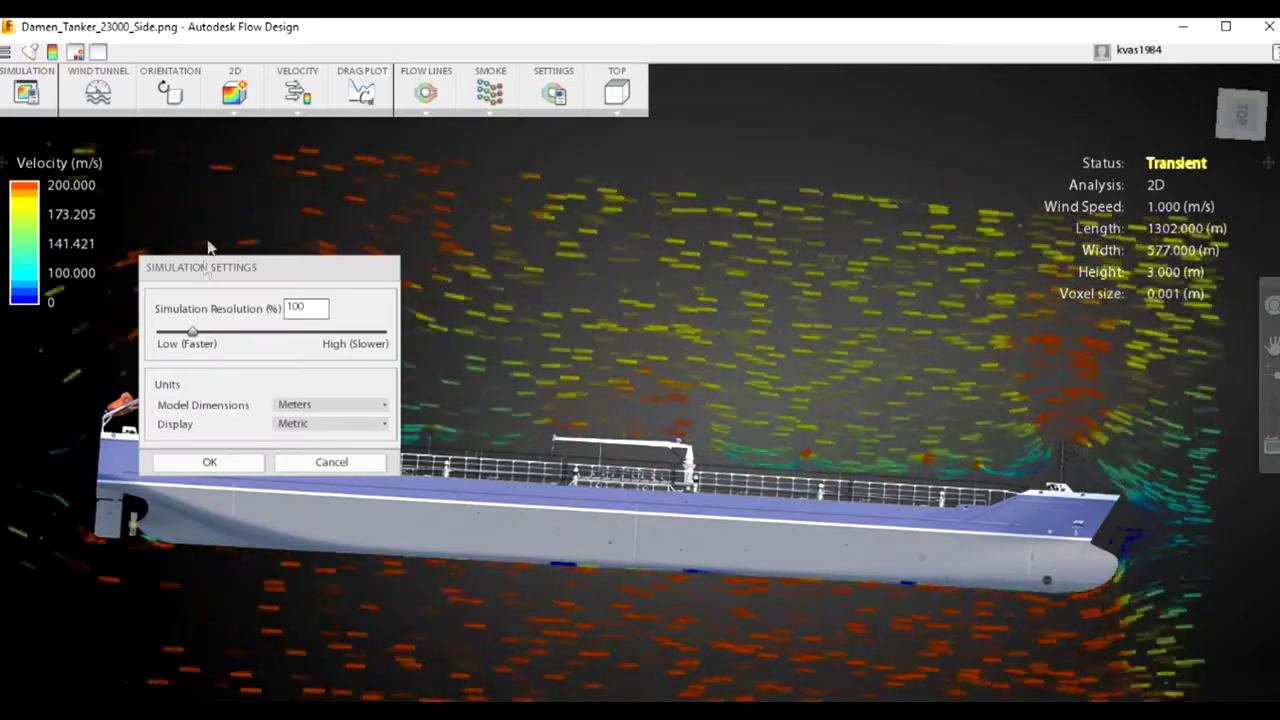
pyautogui.moveTo(201, 331); pyautogui.dragTo(151, 337)
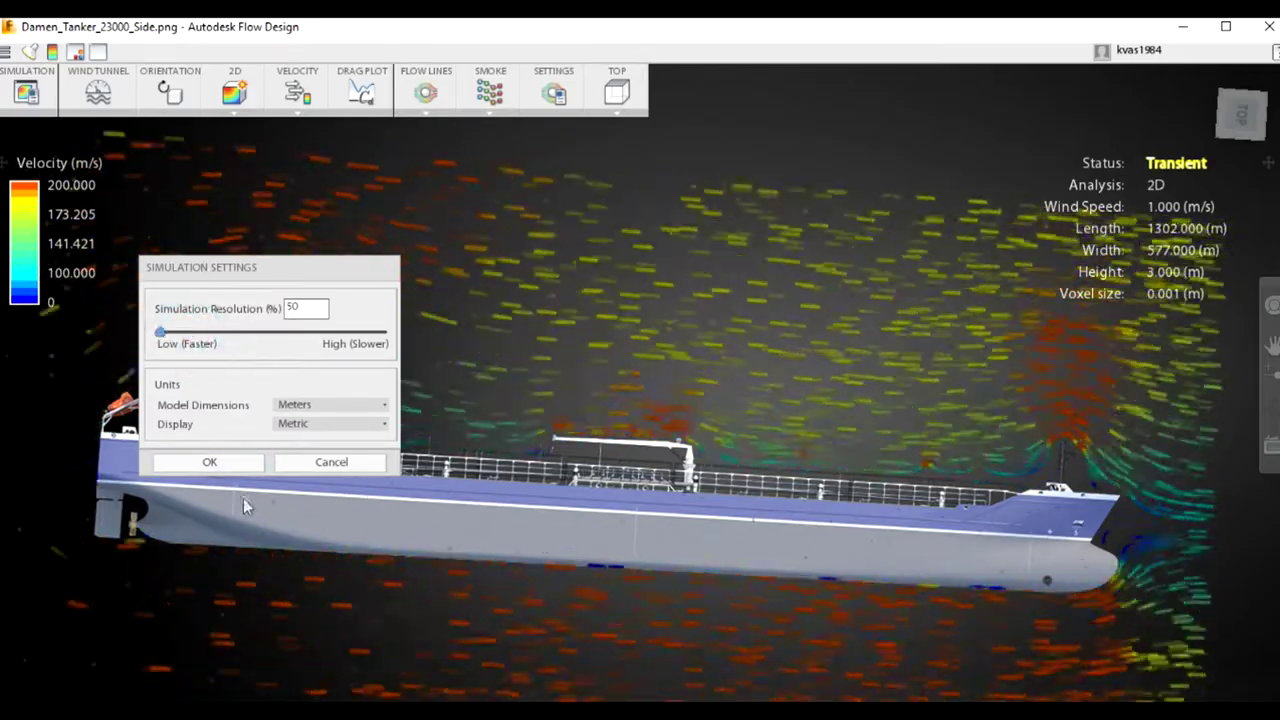
pyautogui.click(231, 465)
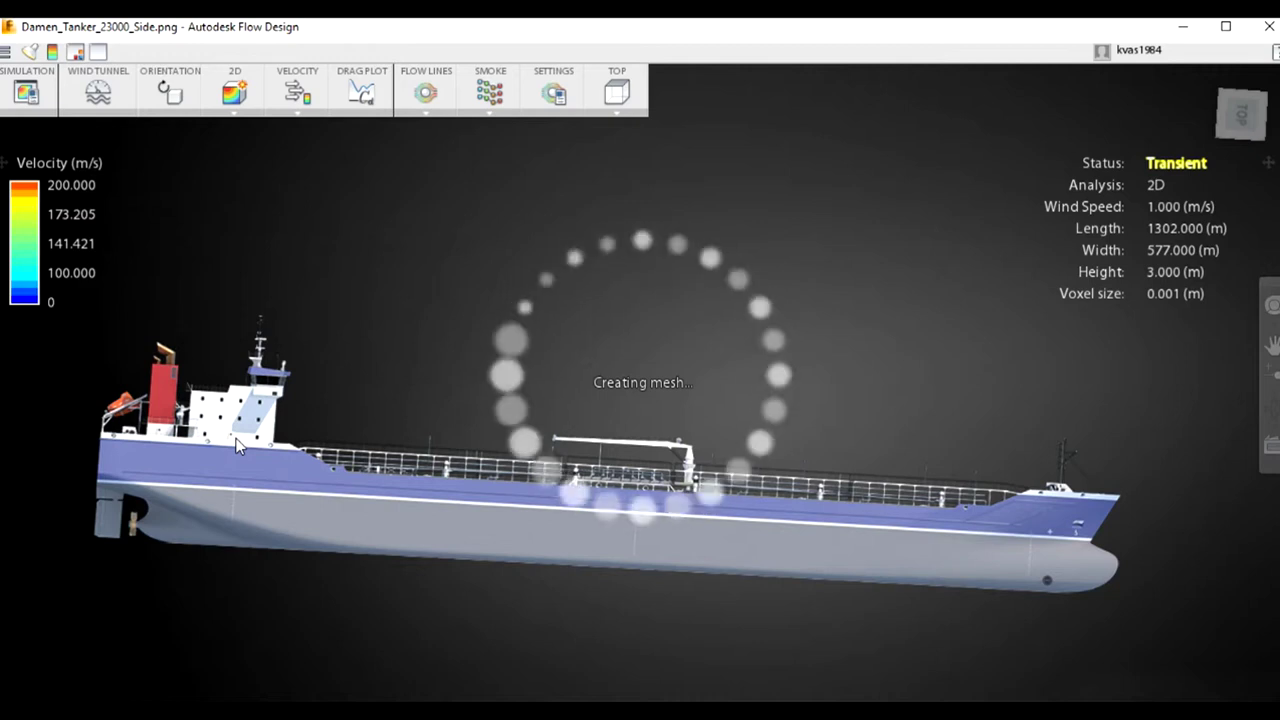
pyautogui.click(40, 80)
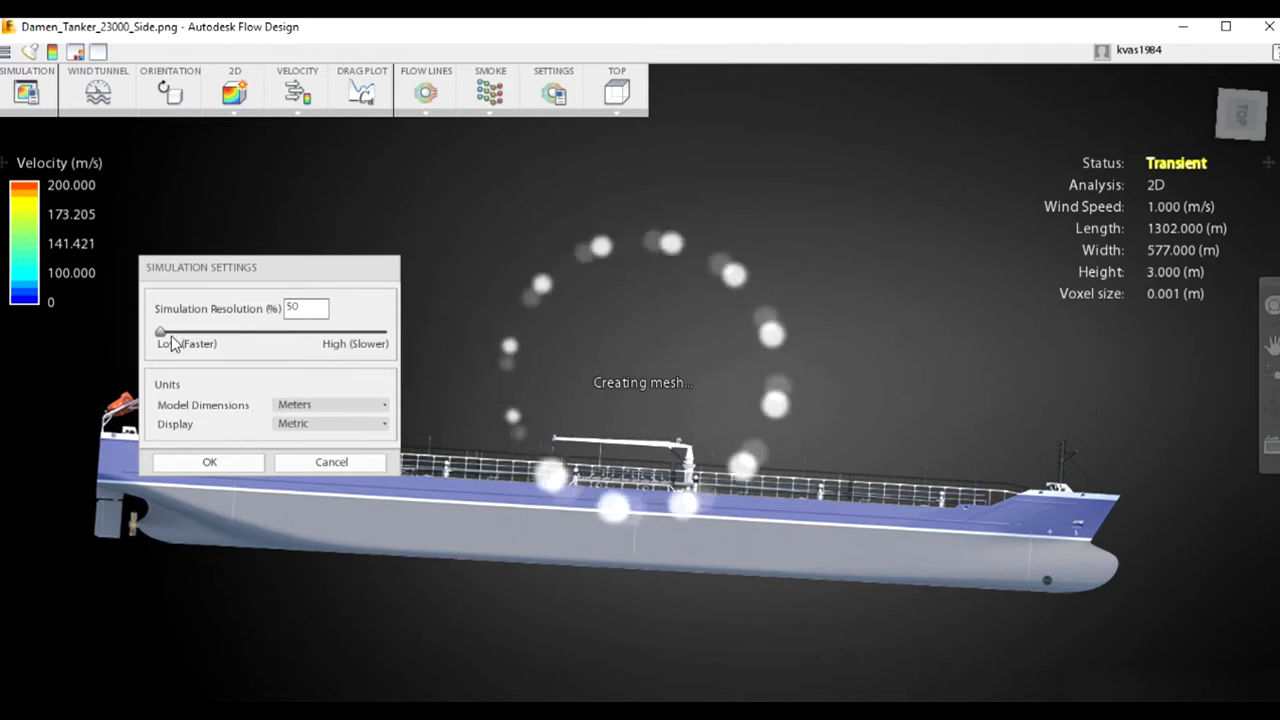
pyautogui.click(192, 464)
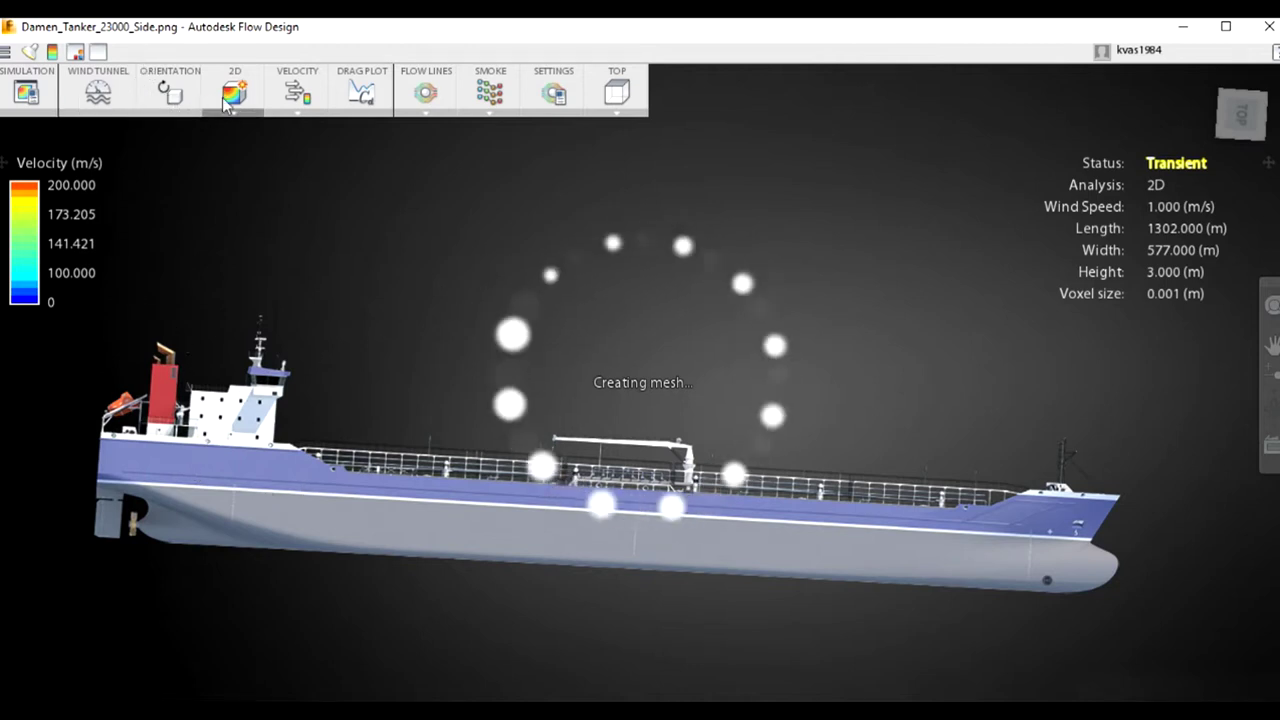
# Display the drag plot during mesh creation to examine the drag coefficient and drag force curves, and hide it
pyautogui.click(366, 97)
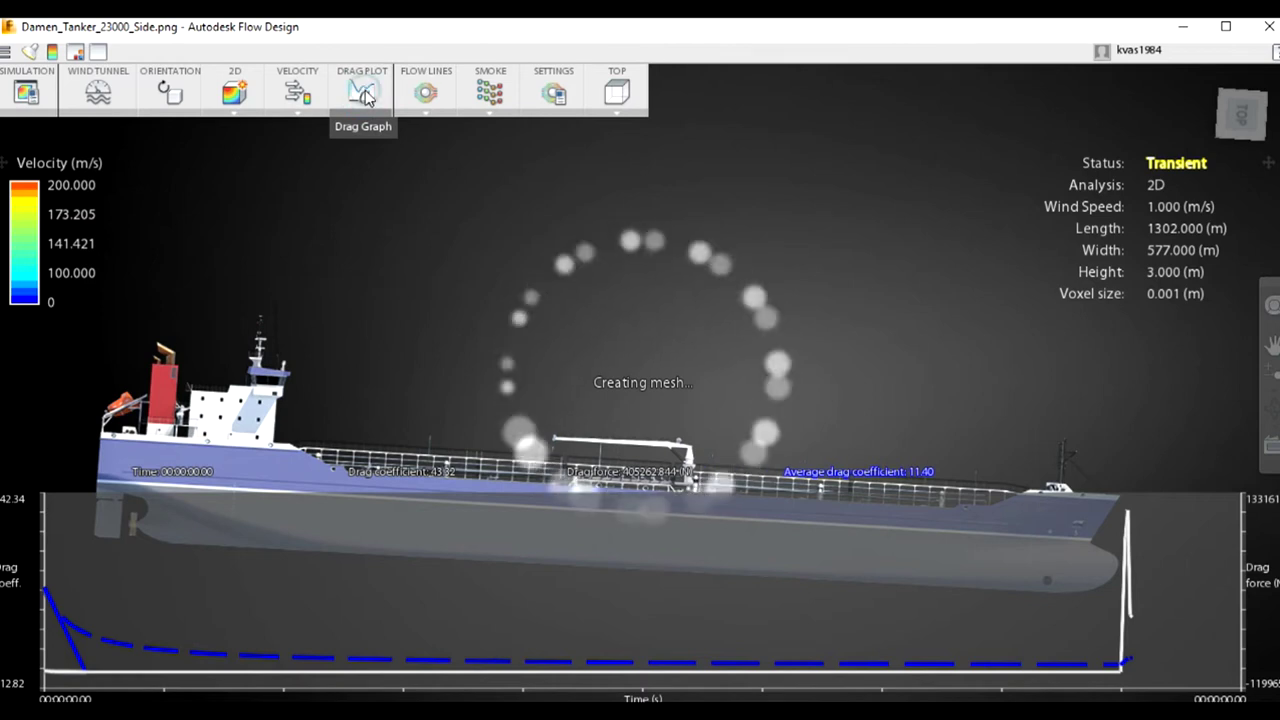
pyautogui.click(366, 97)
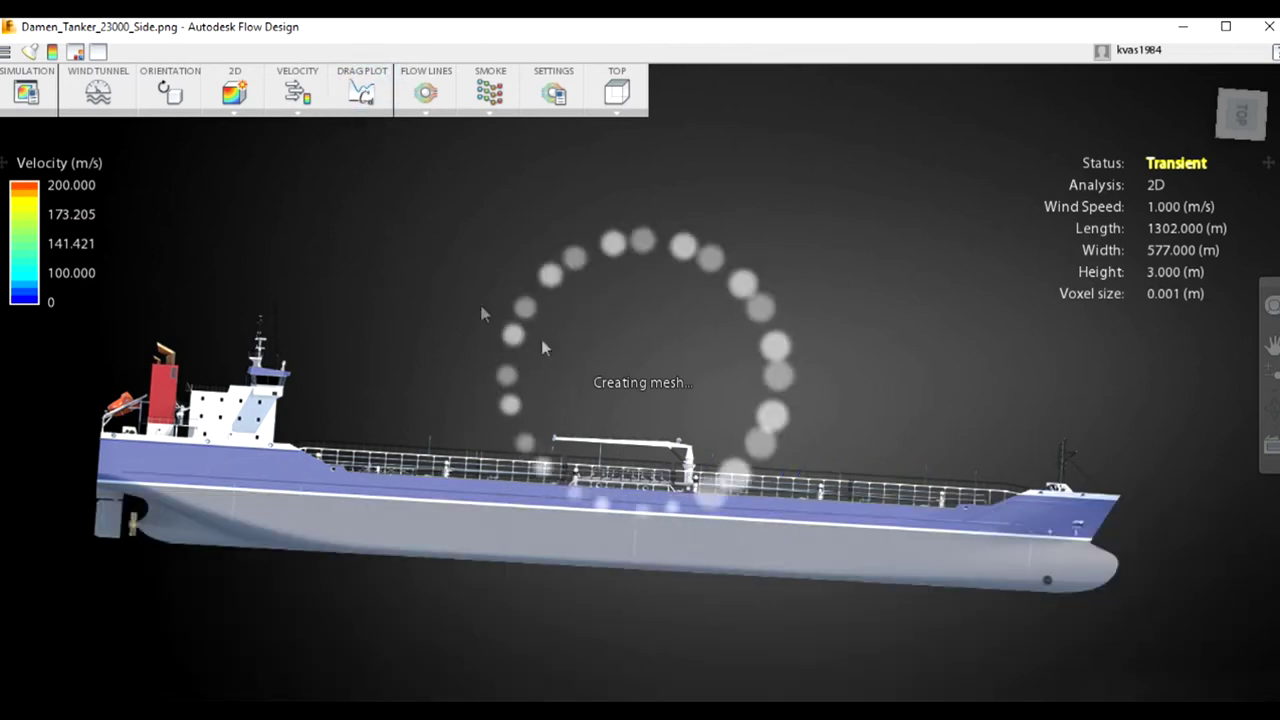
pyautogui.click(362, 96)
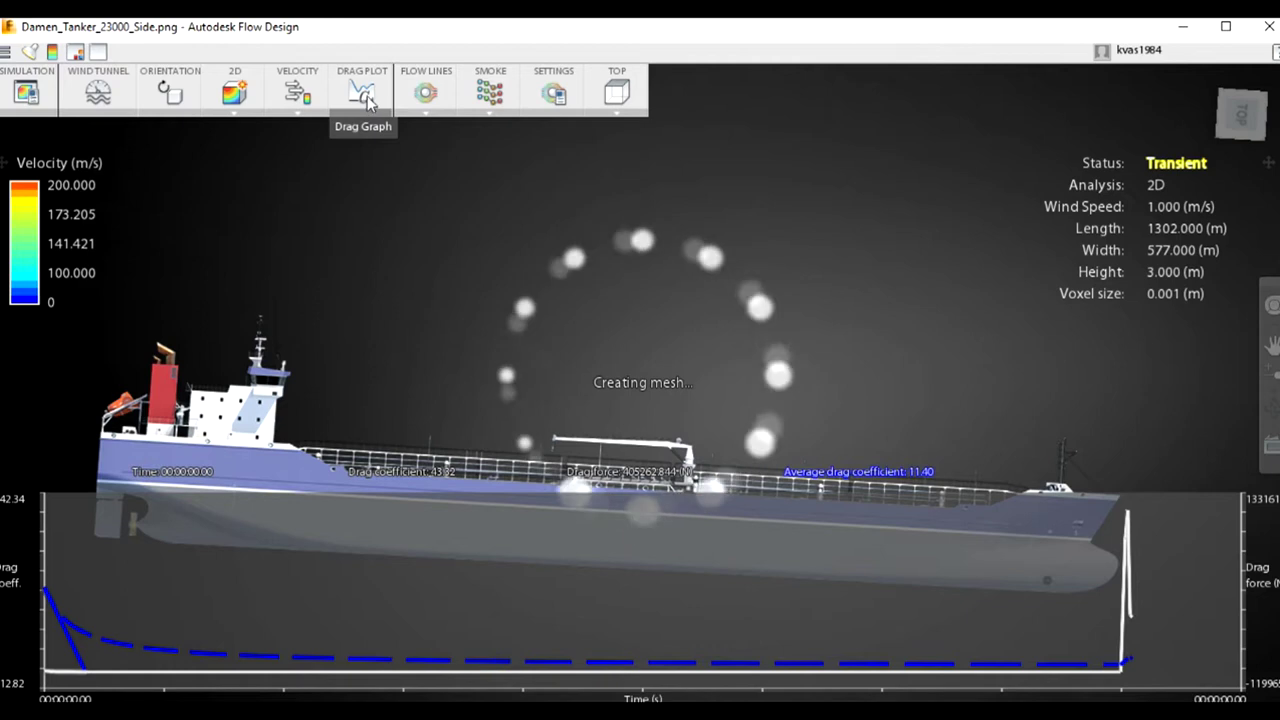
pyautogui.click(372, 97)
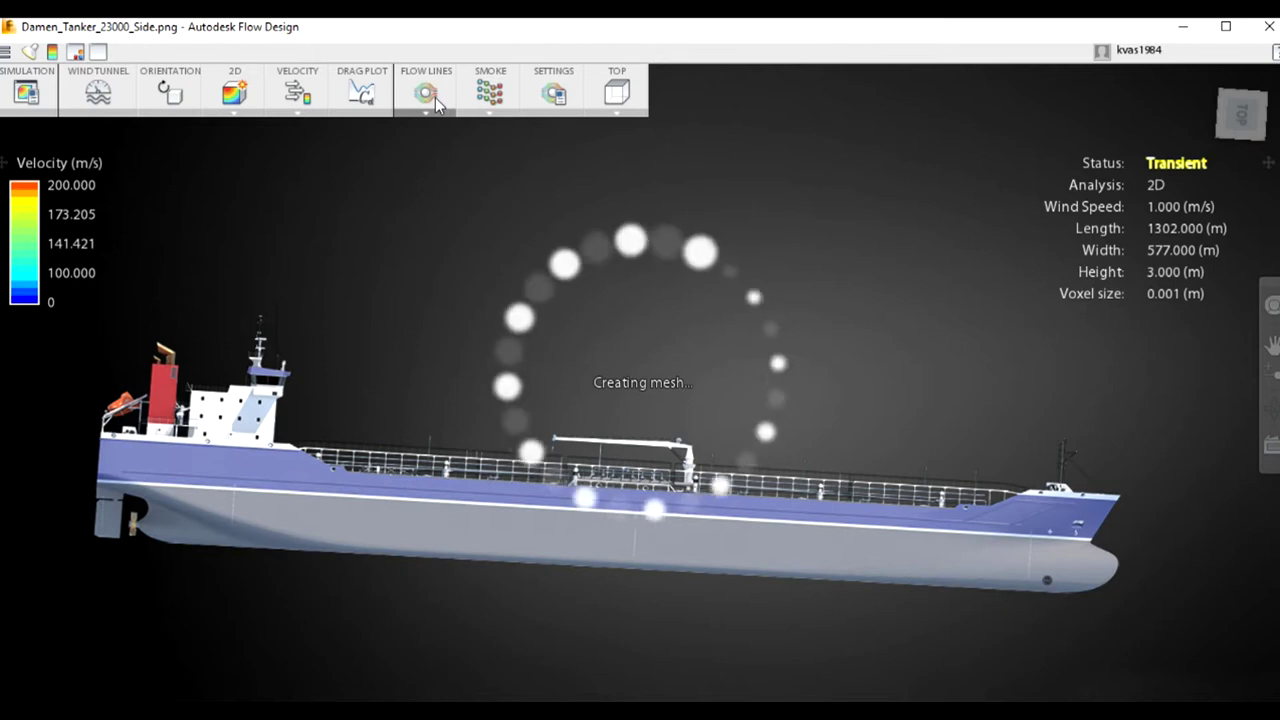
# Inspect the smoke-style flow around the tanker's superstructure, midship crane and bow at 1 m/s from several distances
pyautogui.click(490, 108)
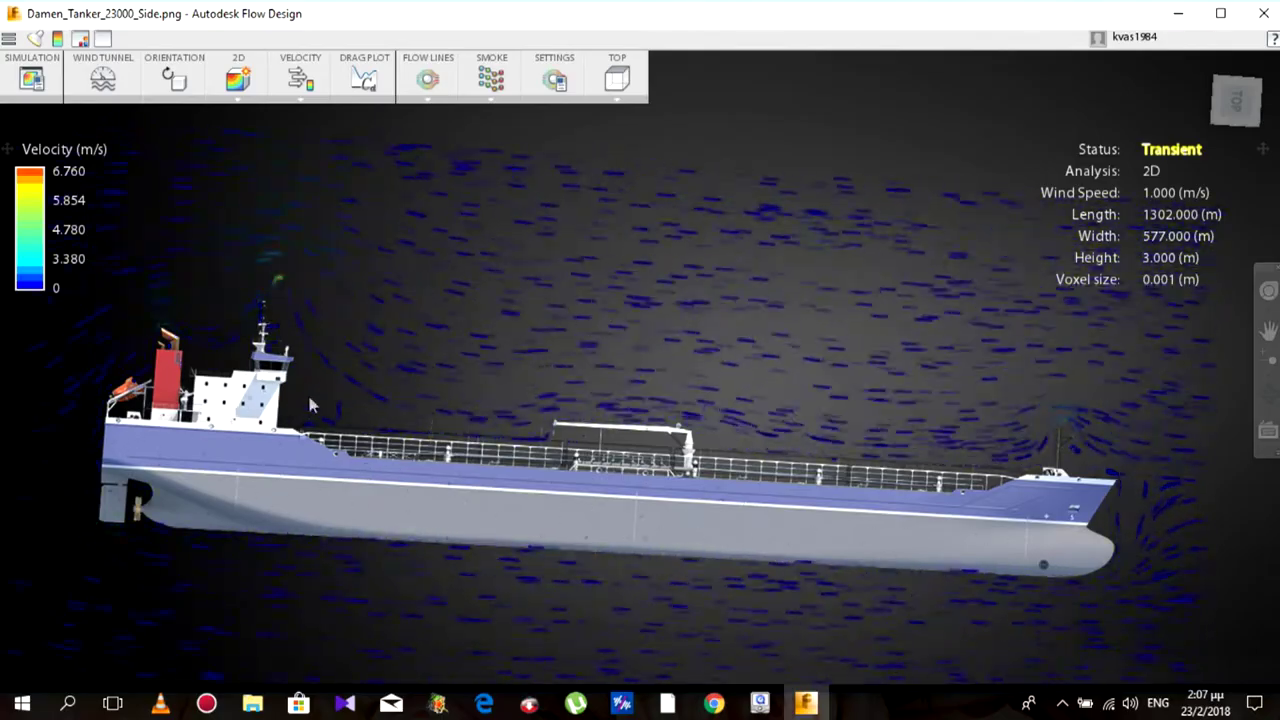
pyautogui.scroll(3, 290, 402)
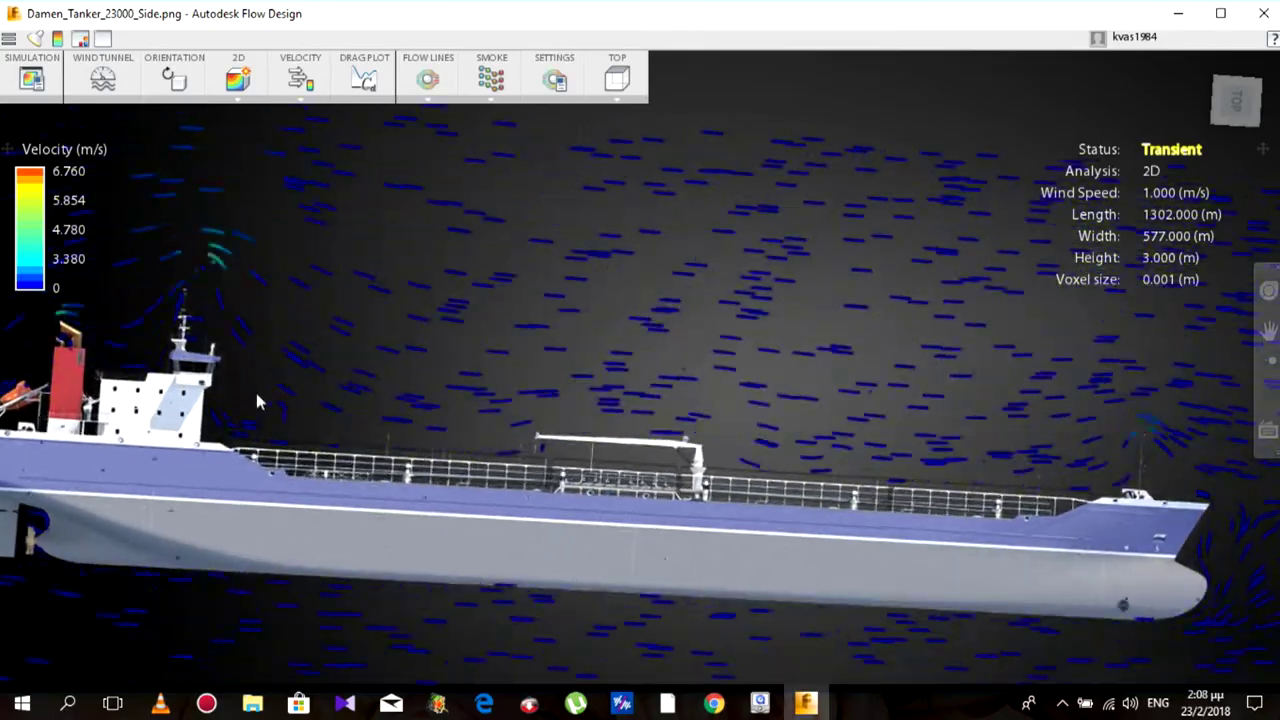
pyautogui.scroll(2, 241, 417)
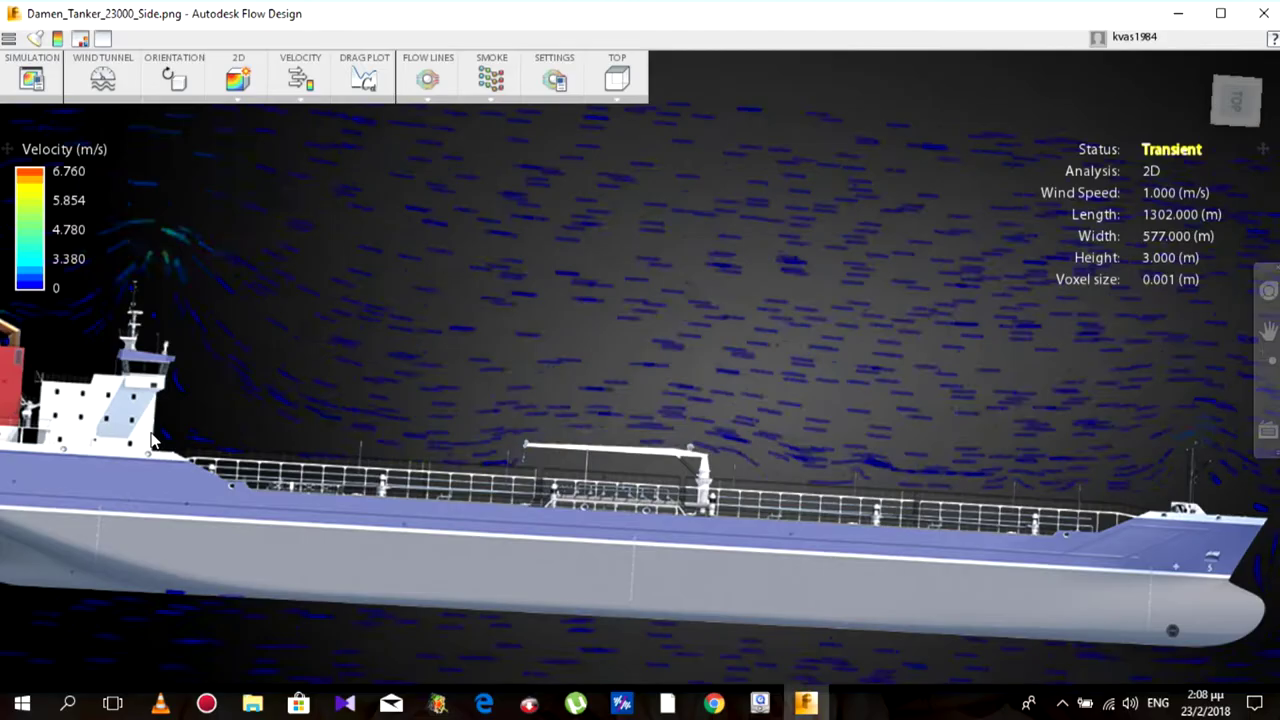
pyautogui.scroll(-1, 170, 450)
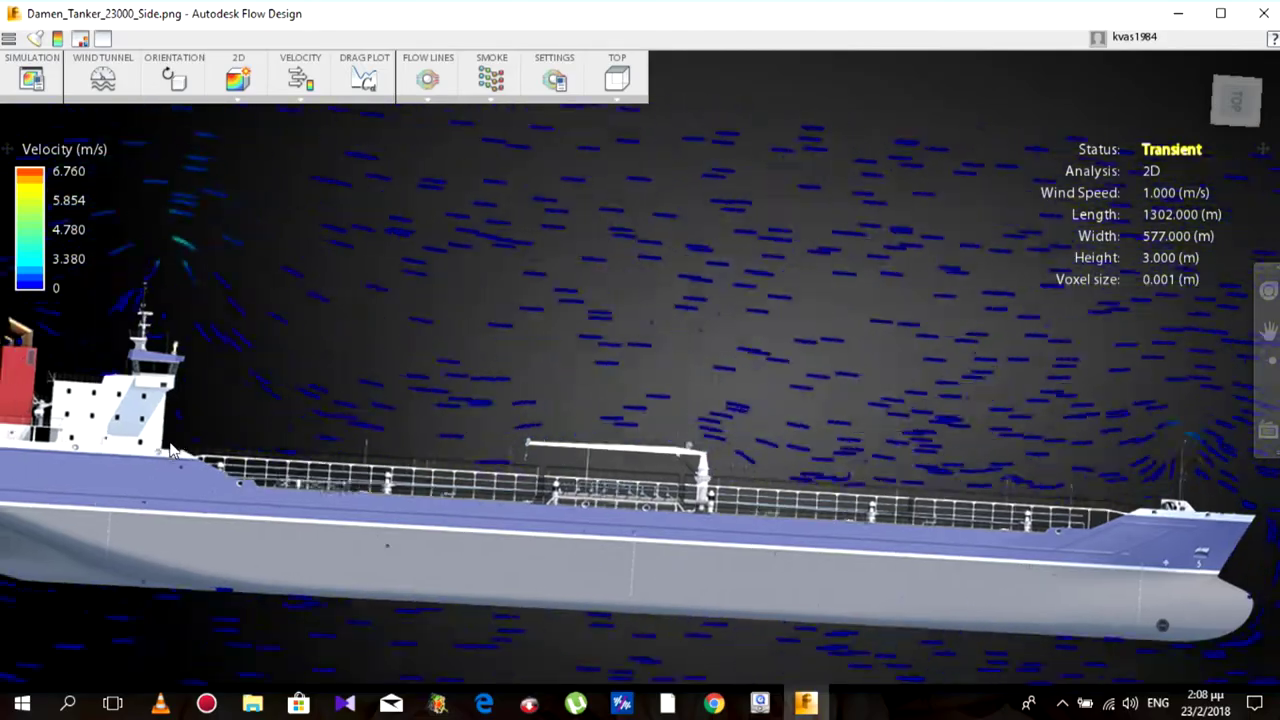
pyautogui.scroll(-1, 170, 450)
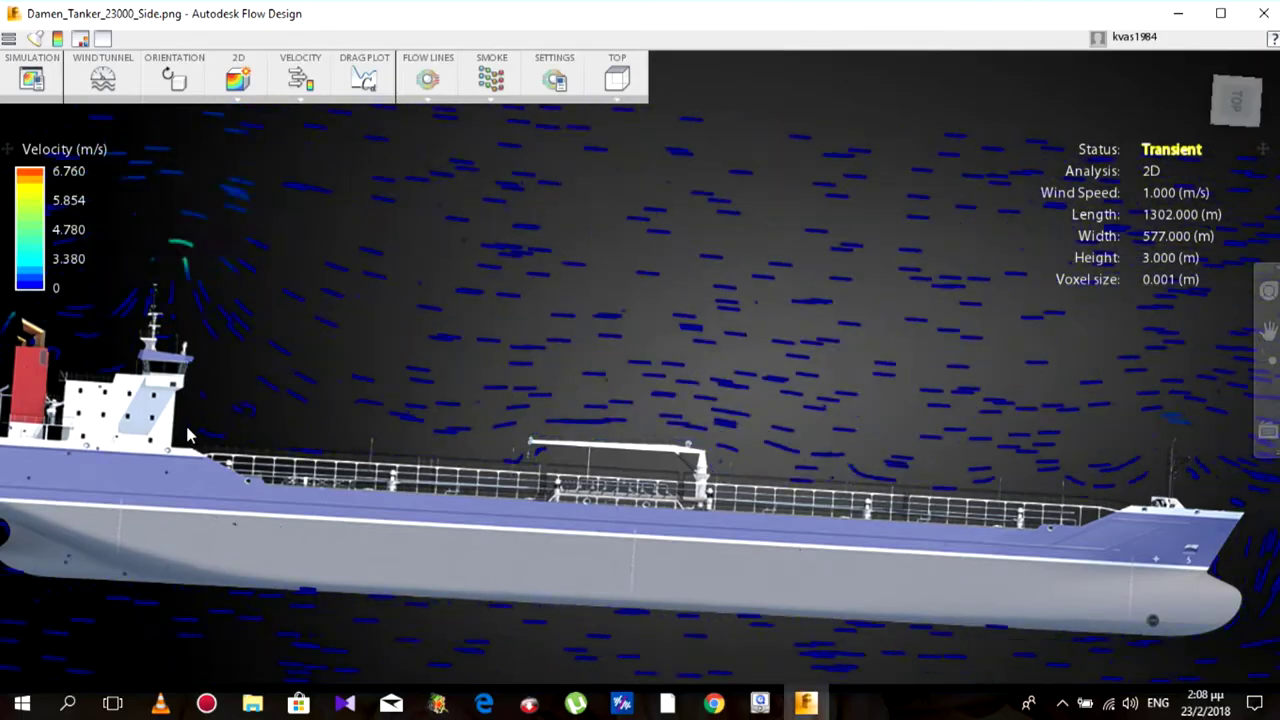
pyautogui.scroll(-1, 204, 402)
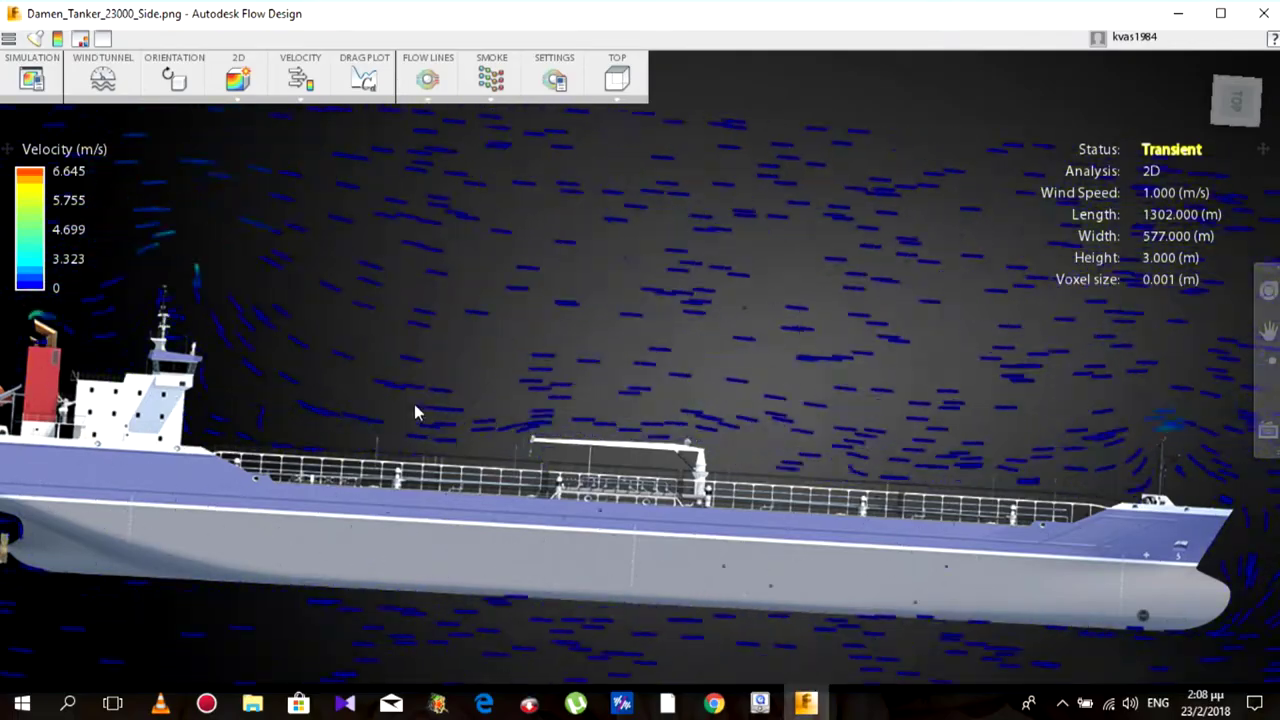
pyautogui.scroll(-2, 443, 449)
pyautogui.scroll(-2, 455, 463)
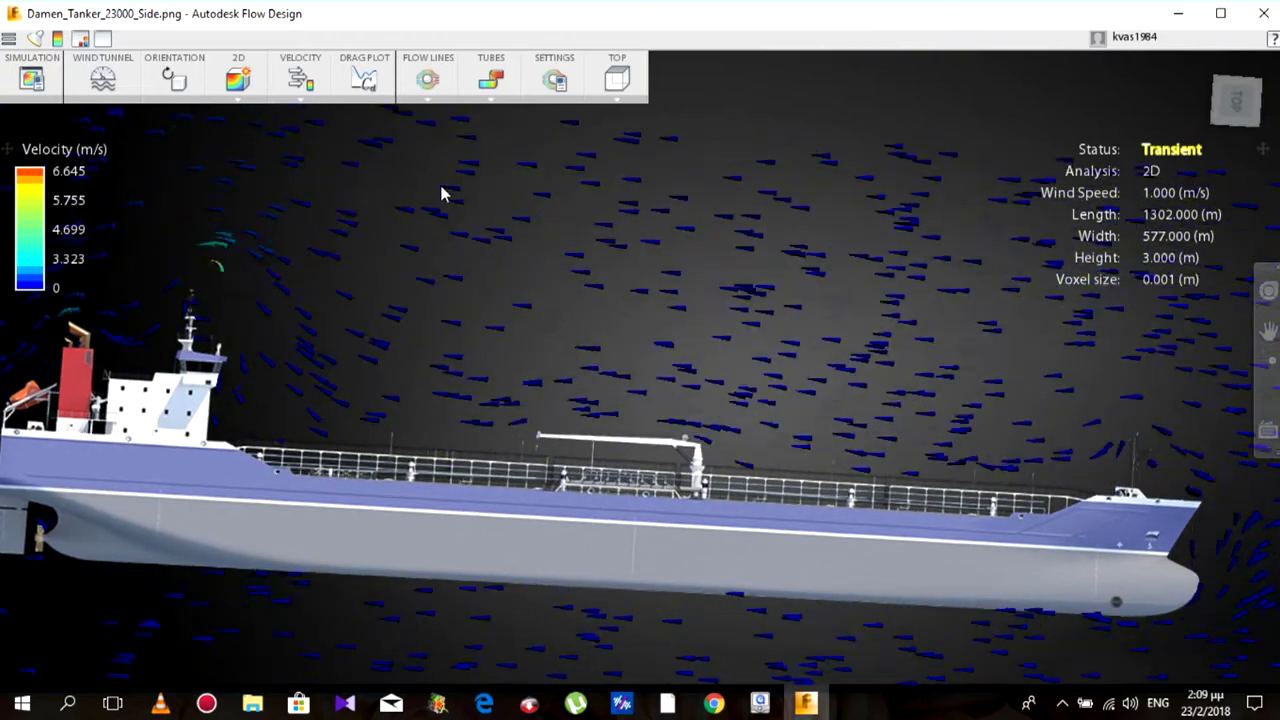
# Try the lines display style for the flow around the tanker, and the particles style after it
pyautogui.click(497, 84)
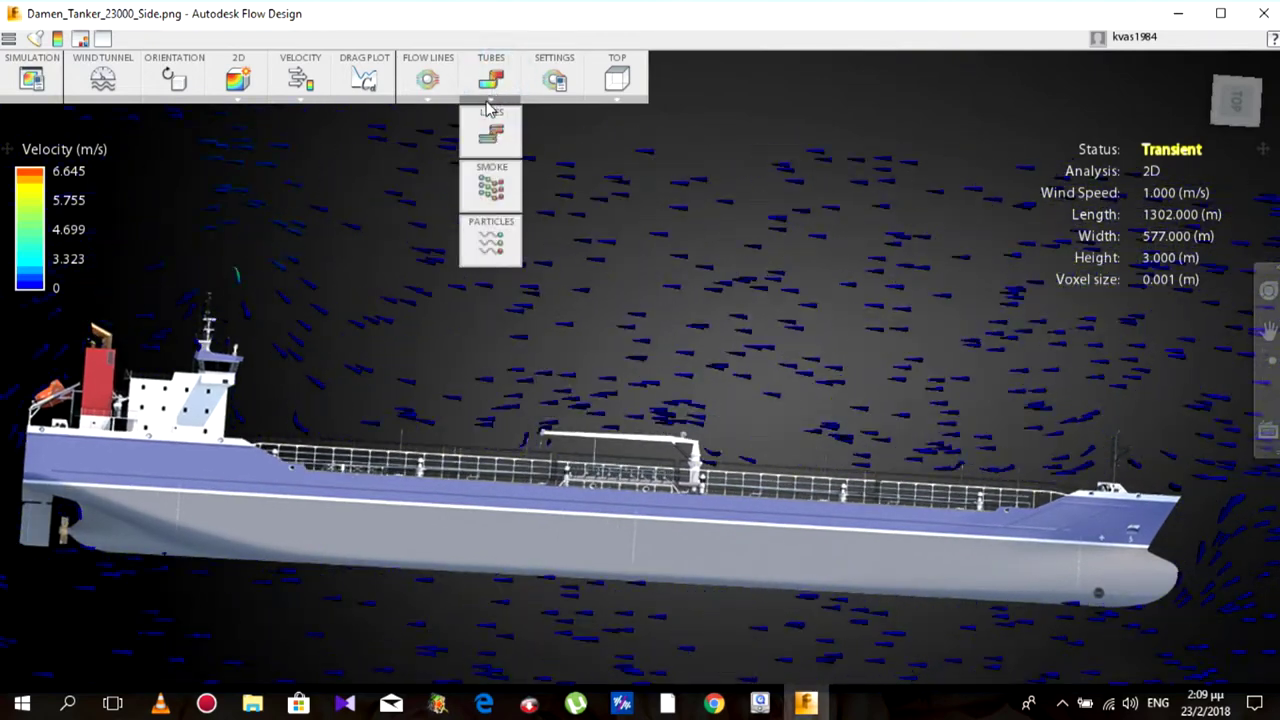
pyautogui.click(497, 131)
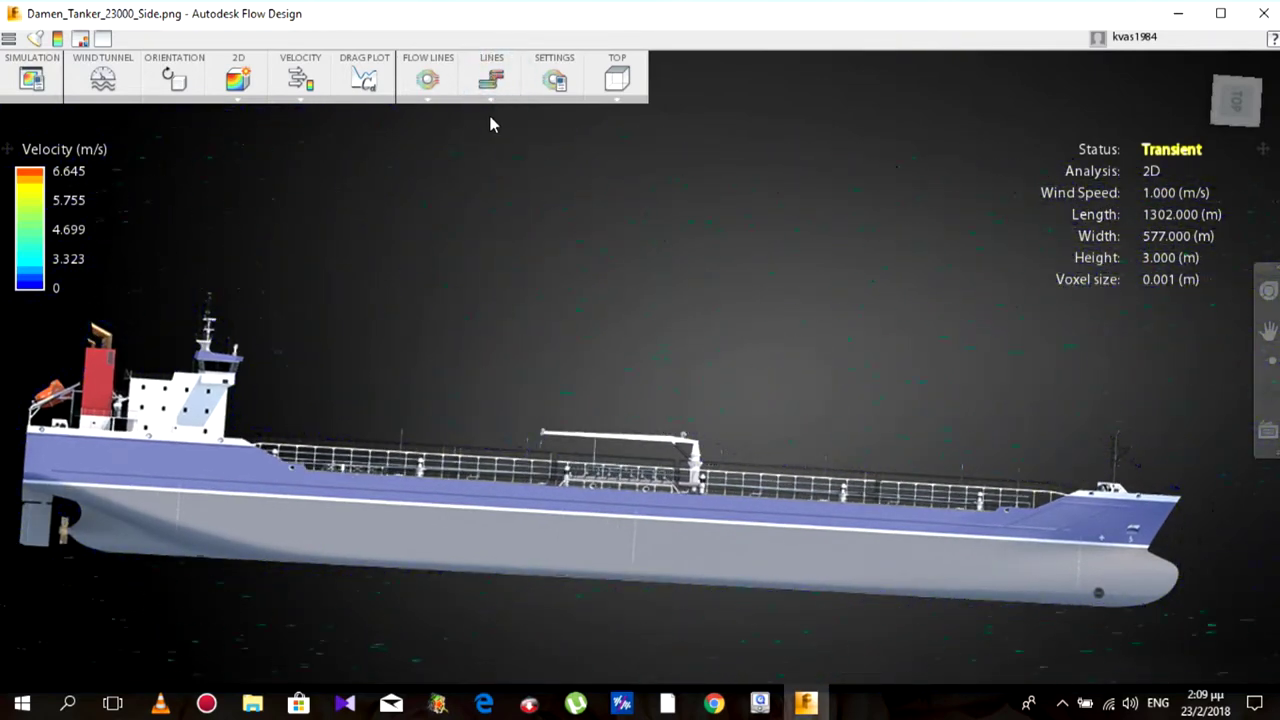
pyautogui.click(491, 86)
pyautogui.click(510, 238)
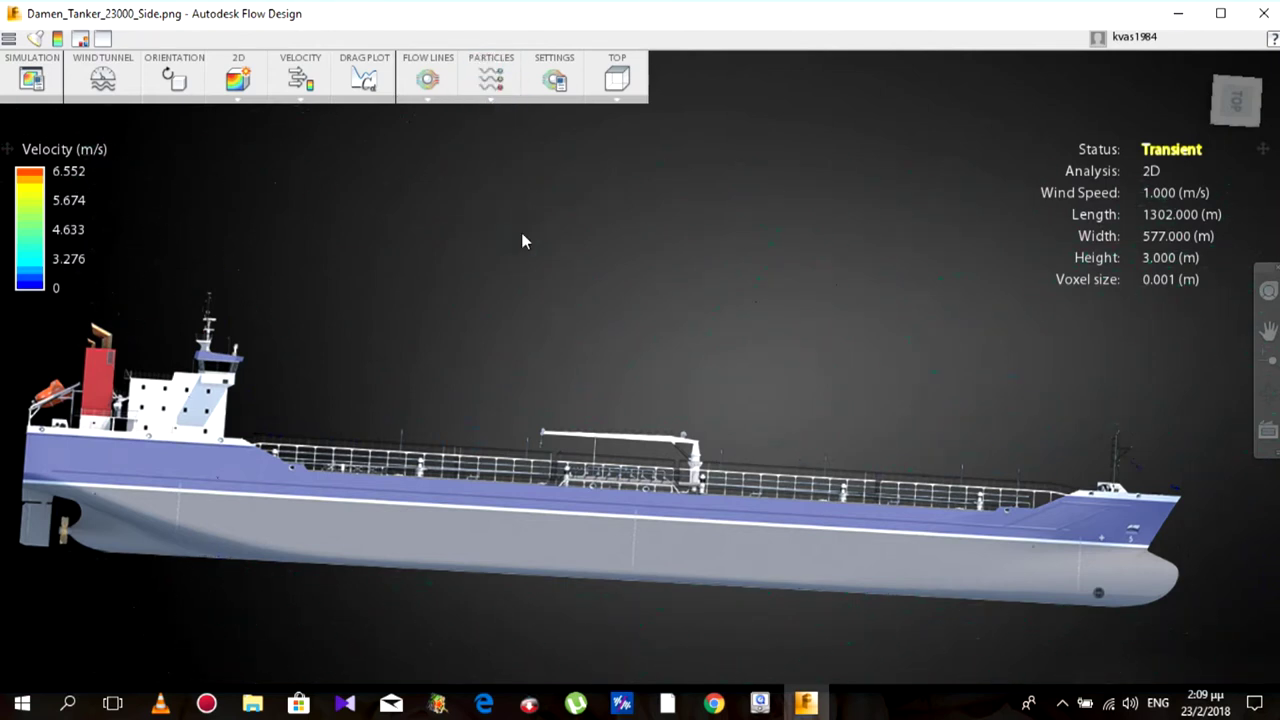
# Confirm the flow line settings with count 851, speed 291%, size 70% and length 19, and show the flow as tubes
pyautogui.click(556, 104)
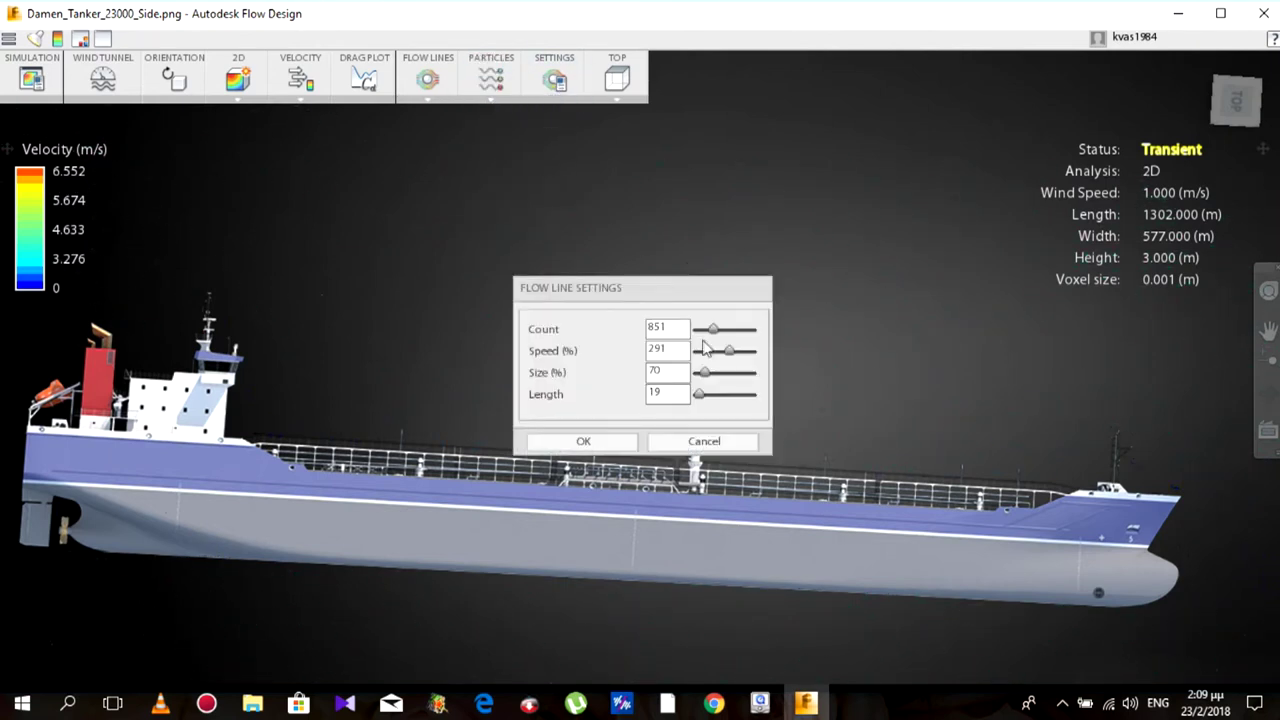
pyautogui.click(579, 442)
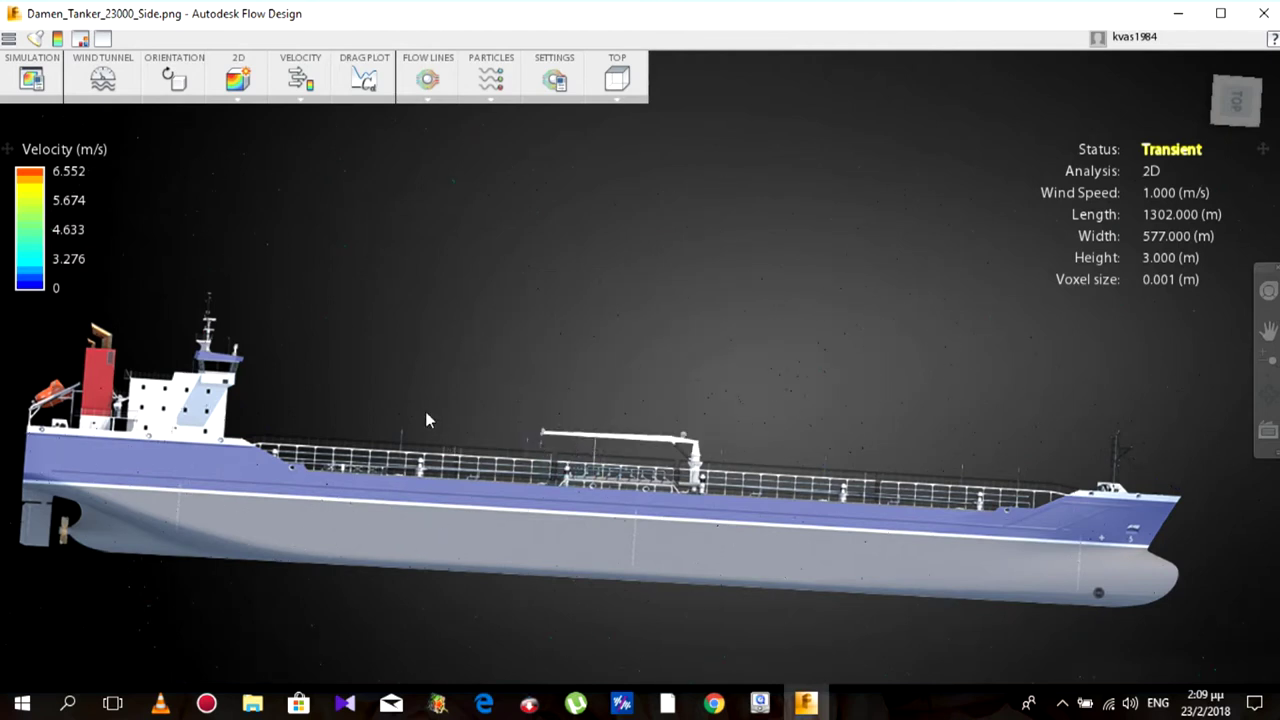
pyautogui.click(501, 100)
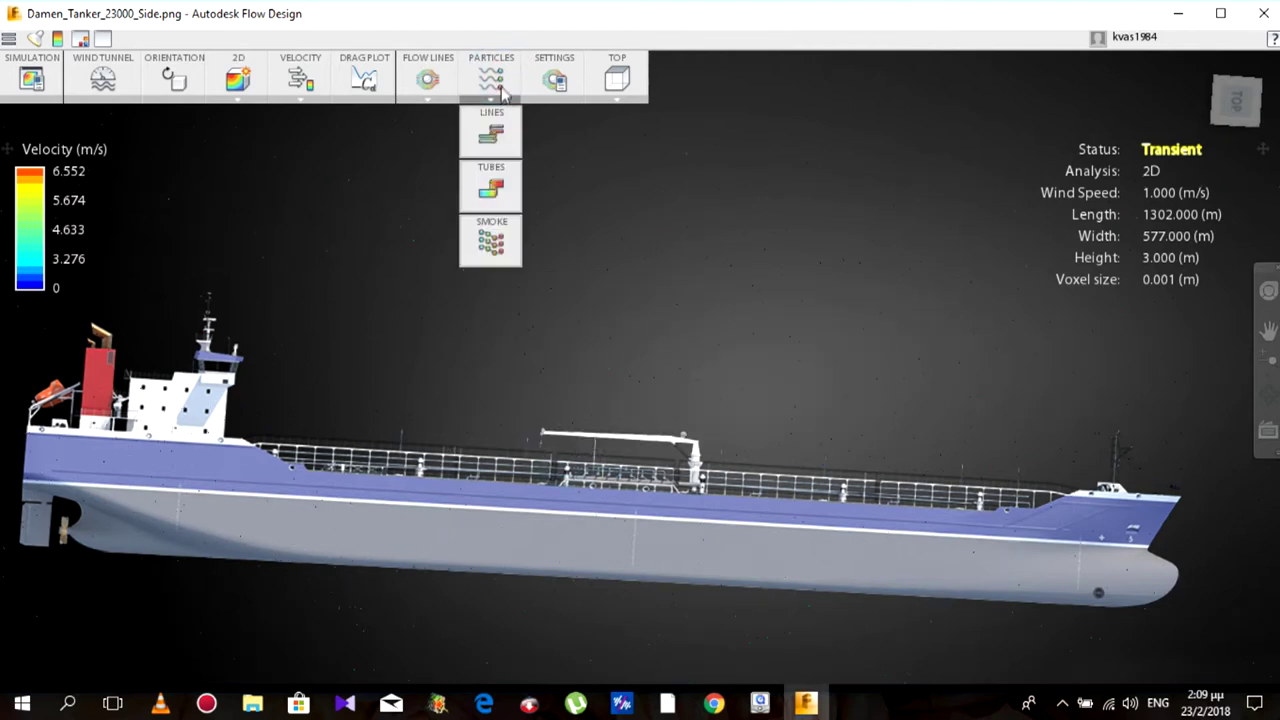
pyautogui.click(493, 187)
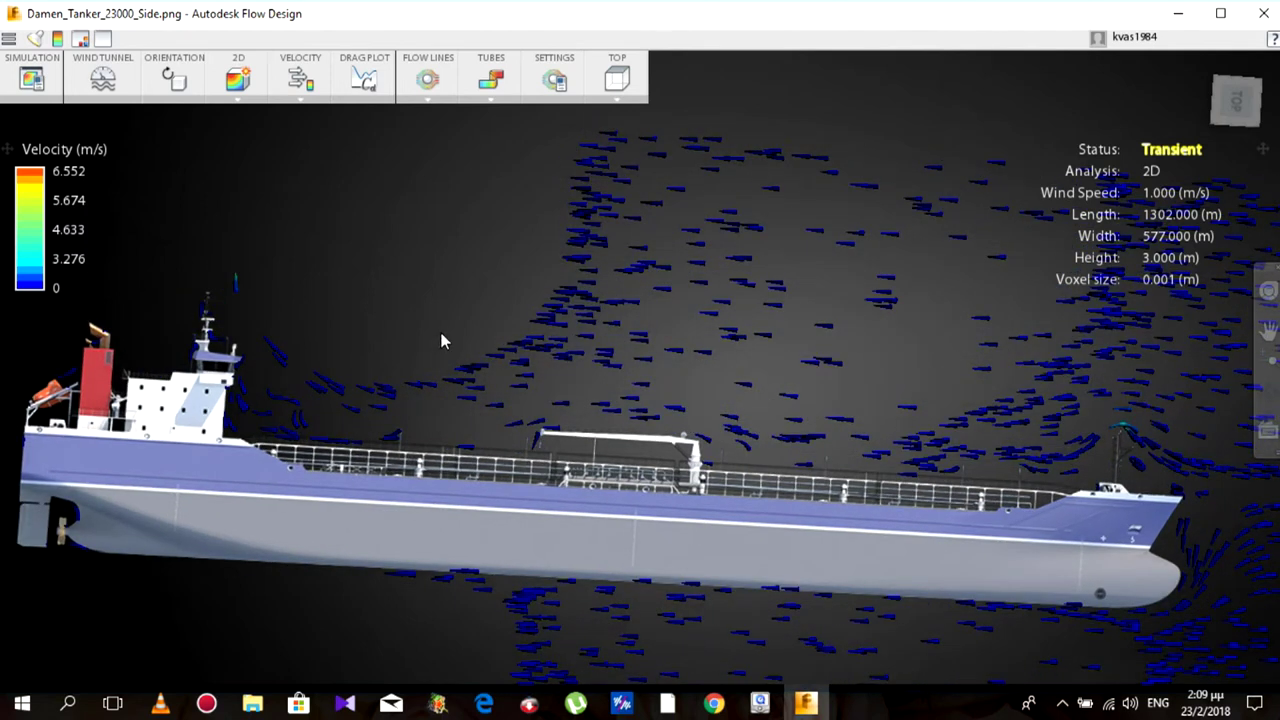
# Inspect the tube-style flow above the deck, around the superstructure and at the bow, both close up and from farther away
pyautogui.scroll(1, 443, 340)
pyautogui.scroll(1, 440, 342)
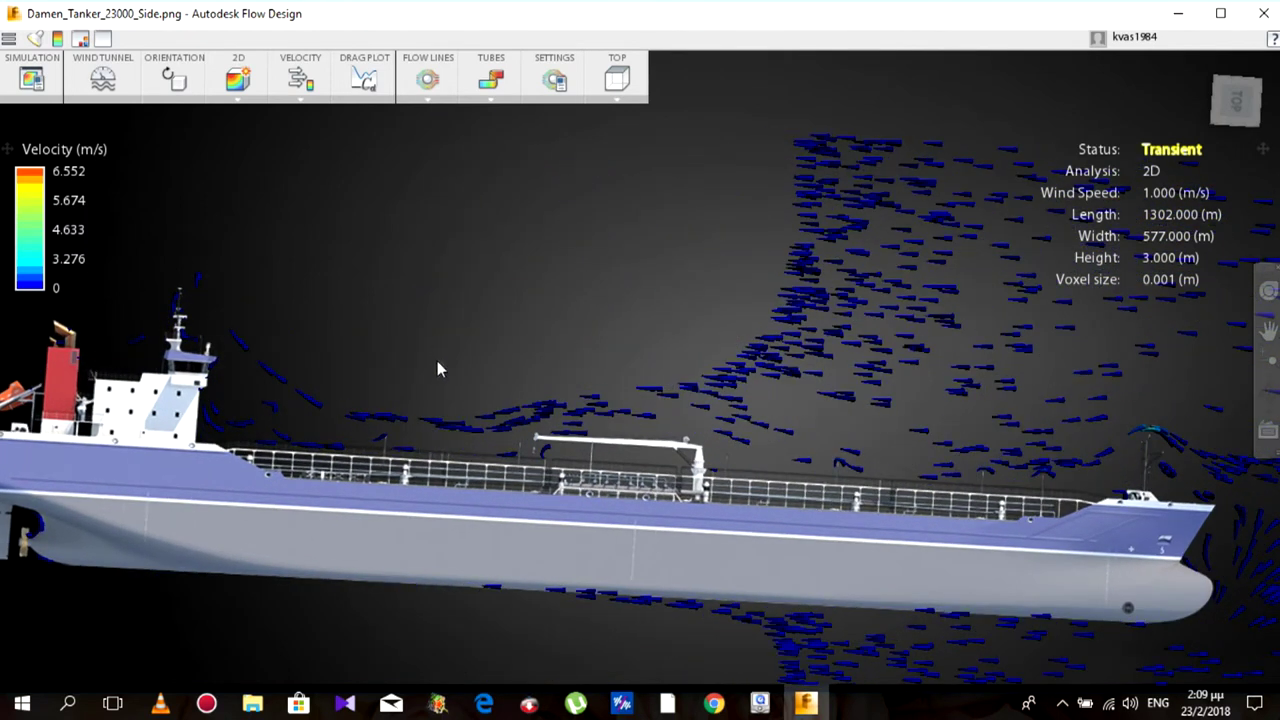
pyautogui.scroll(1, 440, 380)
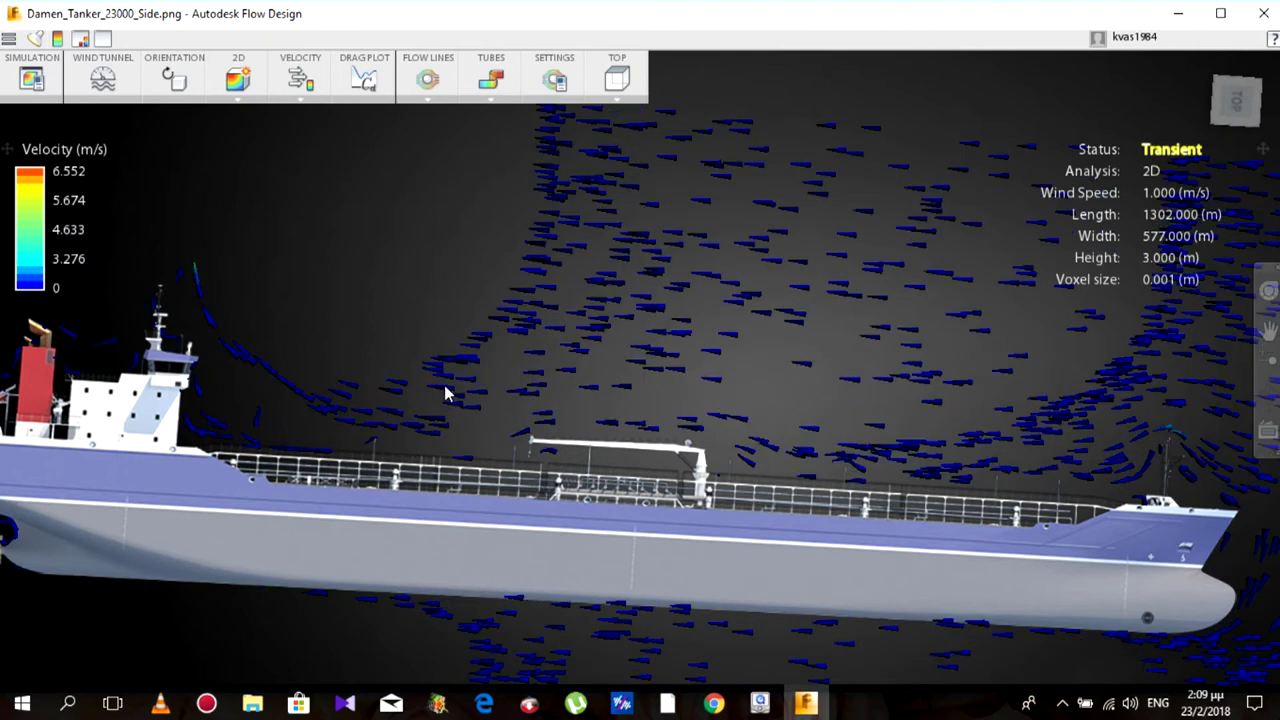
pyautogui.scroll(-1, 444, 385)
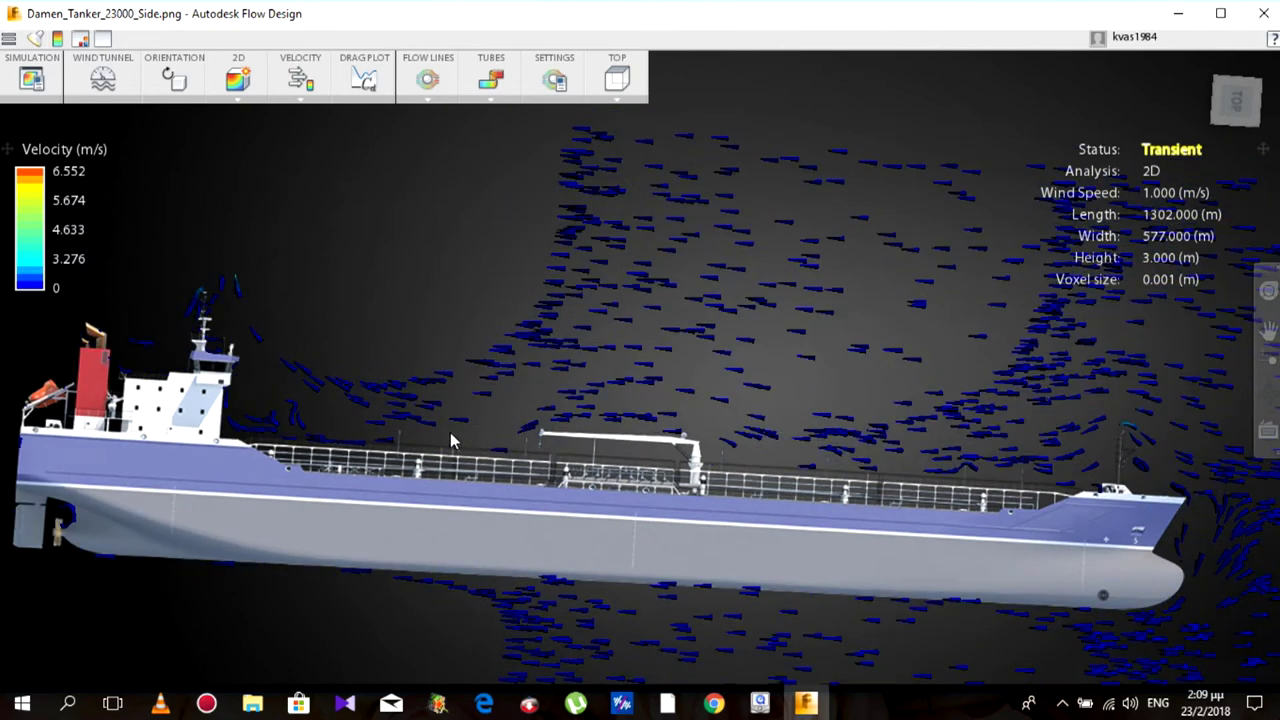
pyautogui.scroll(-1, 450, 432)
pyautogui.scroll(-1, 500, 264)
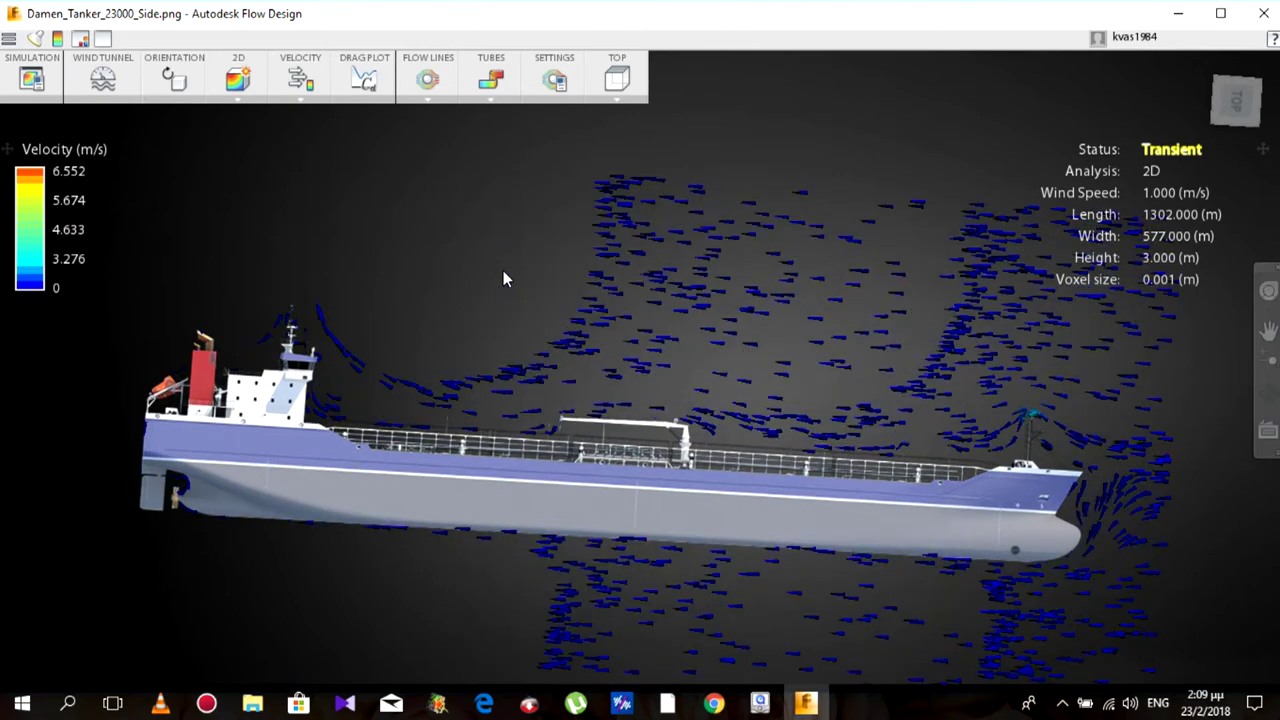
pyautogui.scroll(1, 503, 270)
pyautogui.scroll(1, 470, 180)
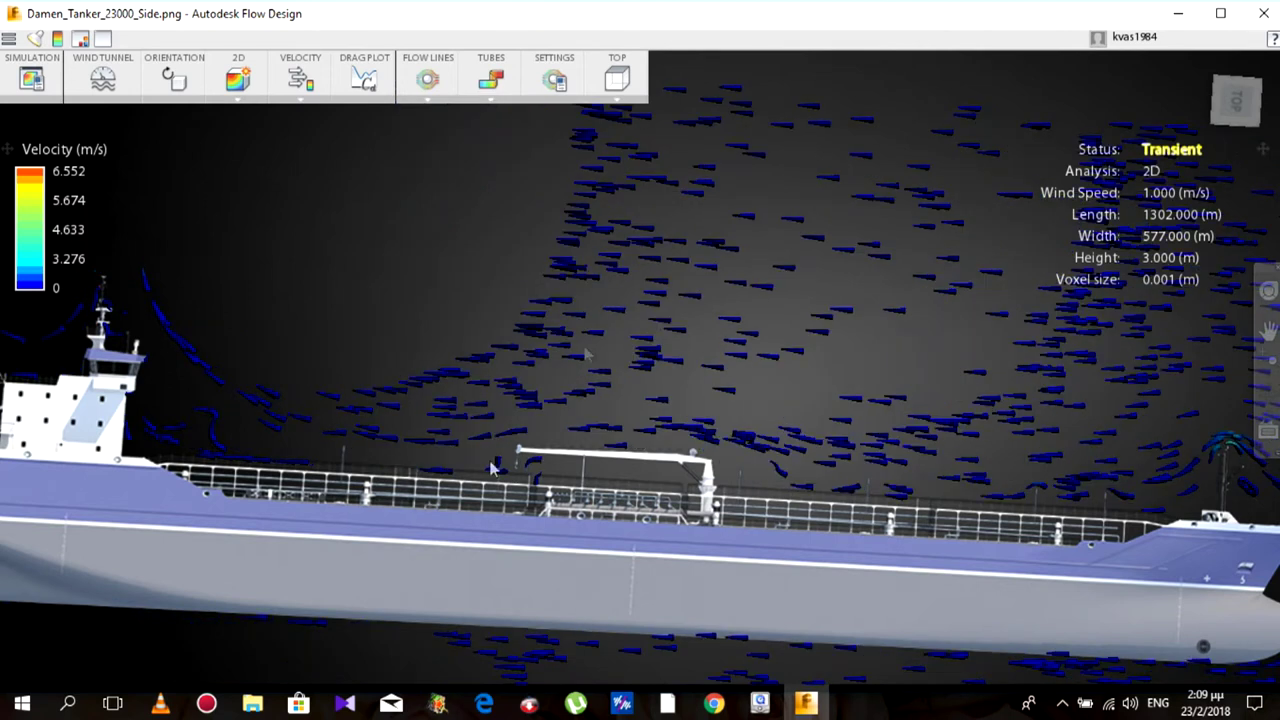
pyautogui.scroll(-1, 514, 94)
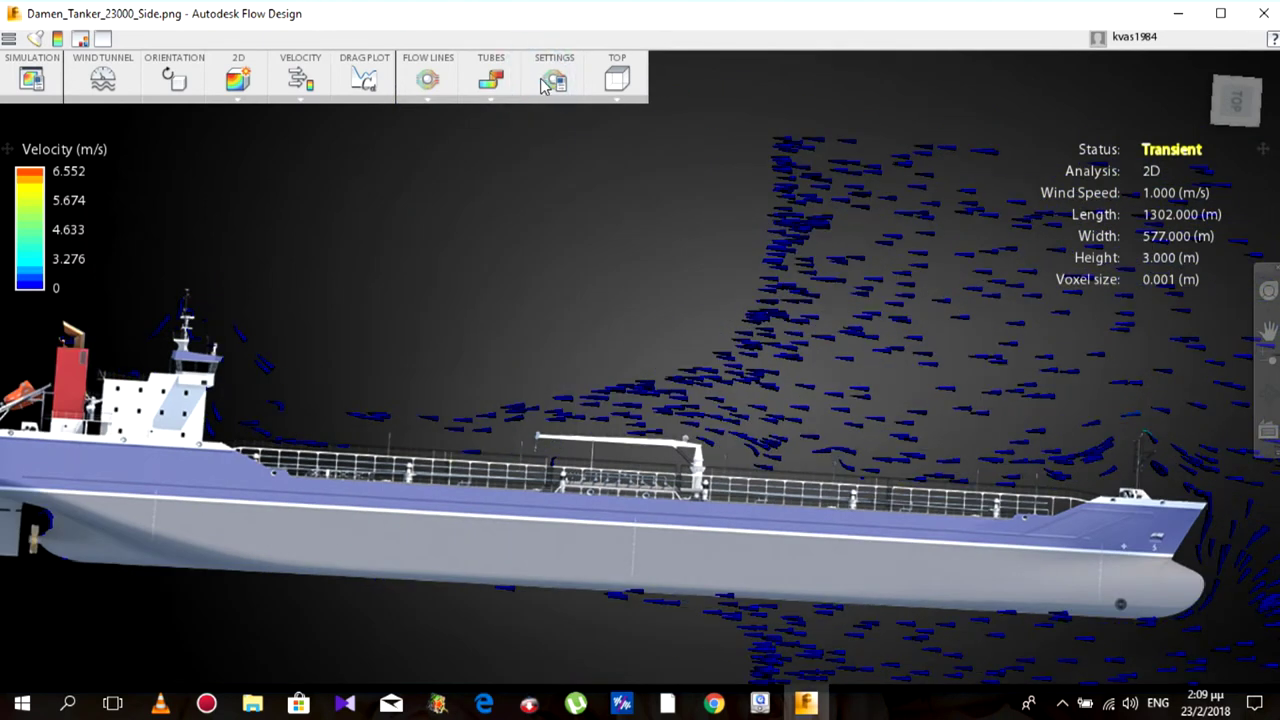
pyautogui.scroll(-1, 540, 85)
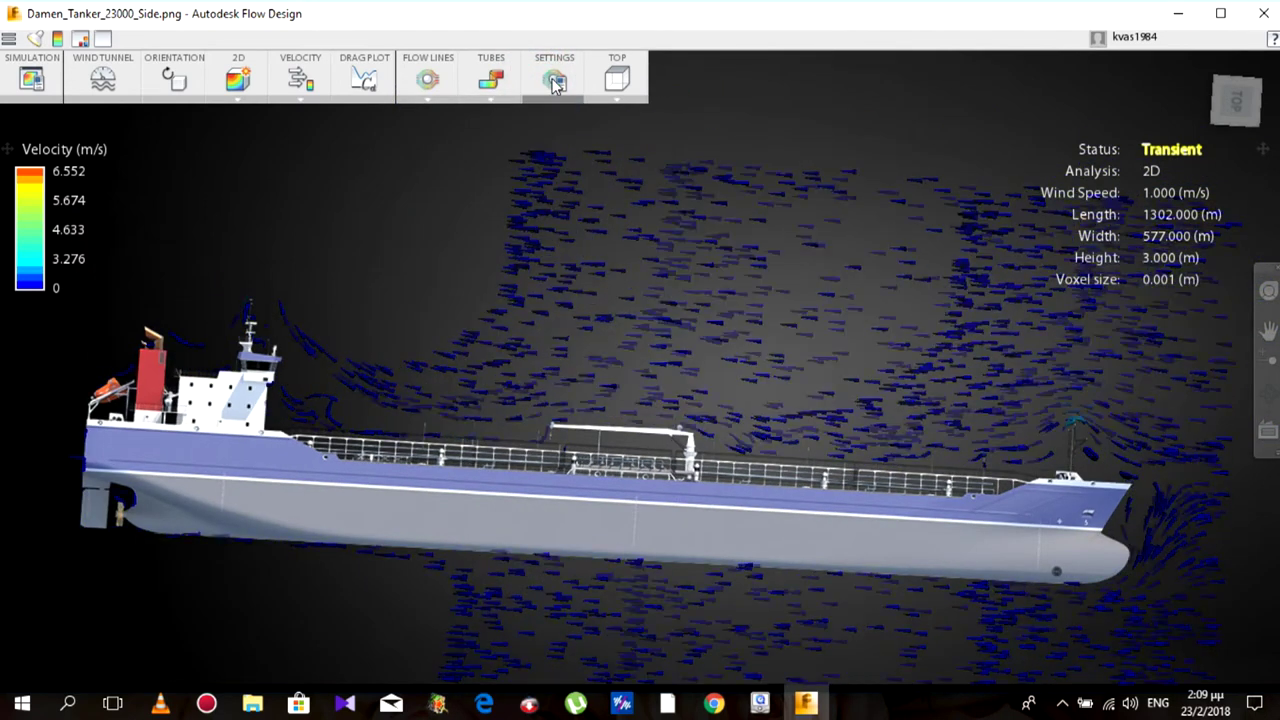
# Set the flow lines to count 551, speed 34%, size 70% and length 102, and reduce the length to 52
pyautogui.click(555, 82)
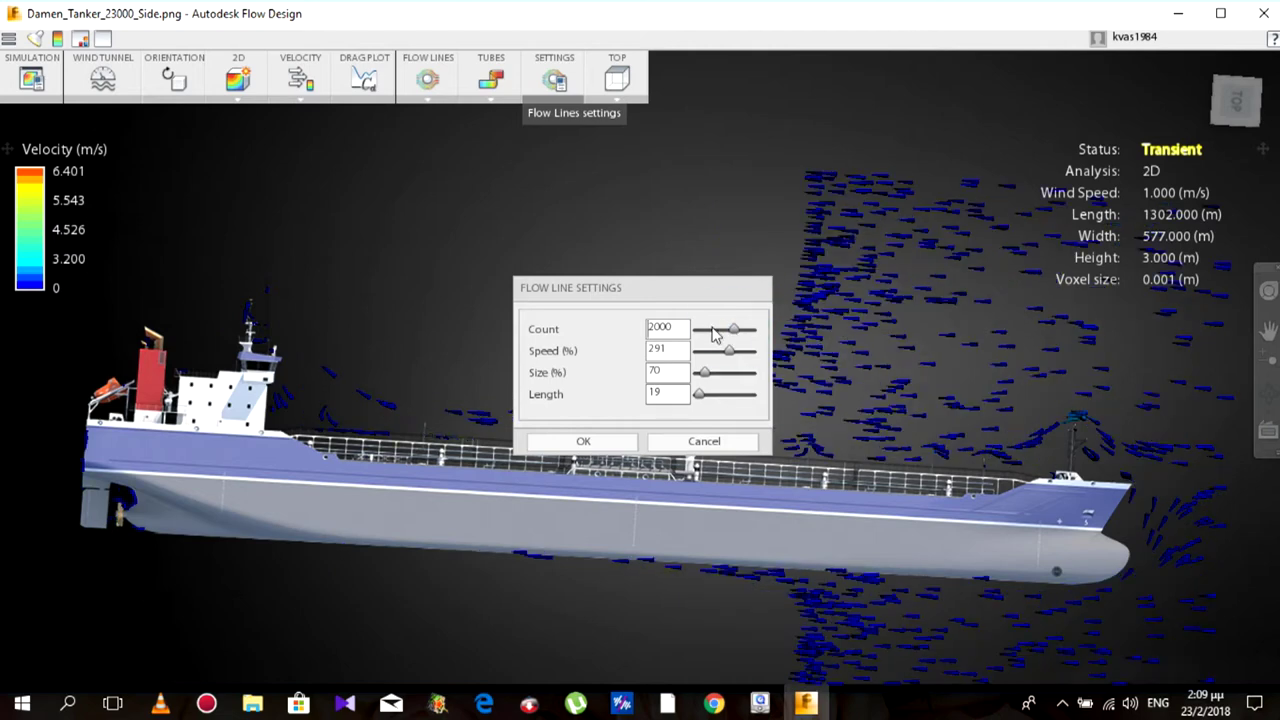
pyautogui.moveTo(734, 329); pyautogui.dragTo(726, 336)
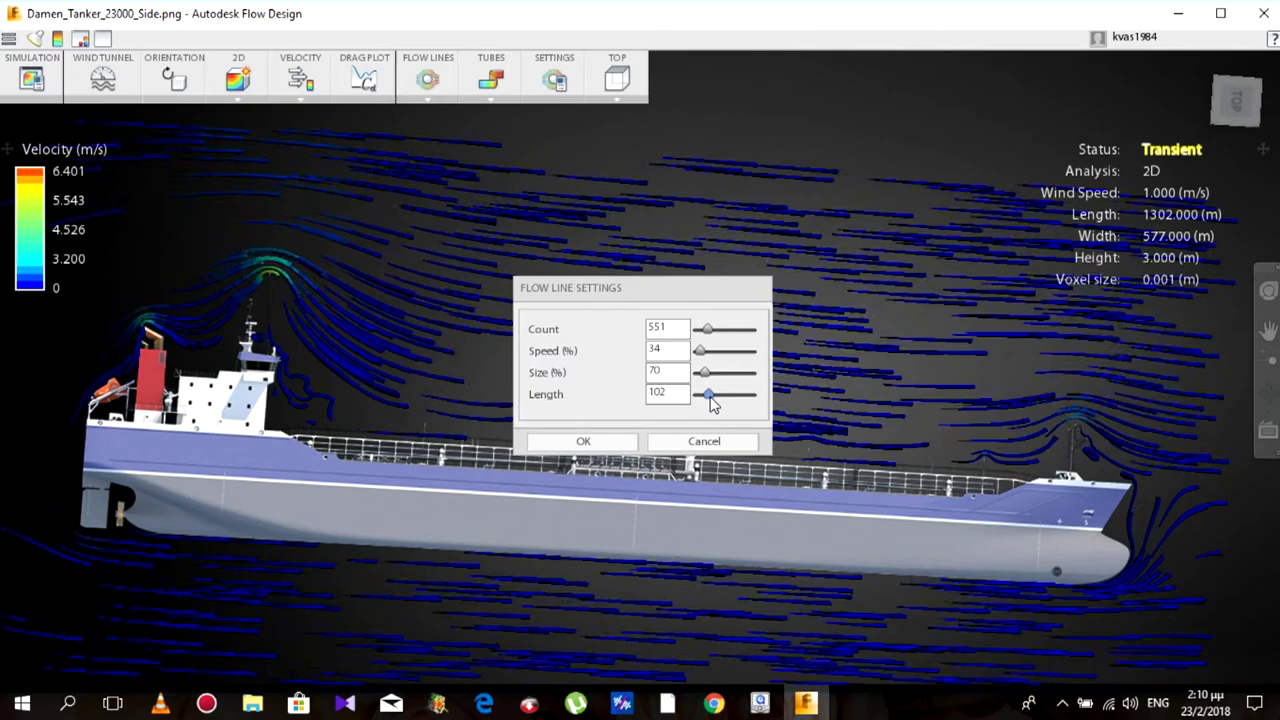
pyautogui.click(613, 441)
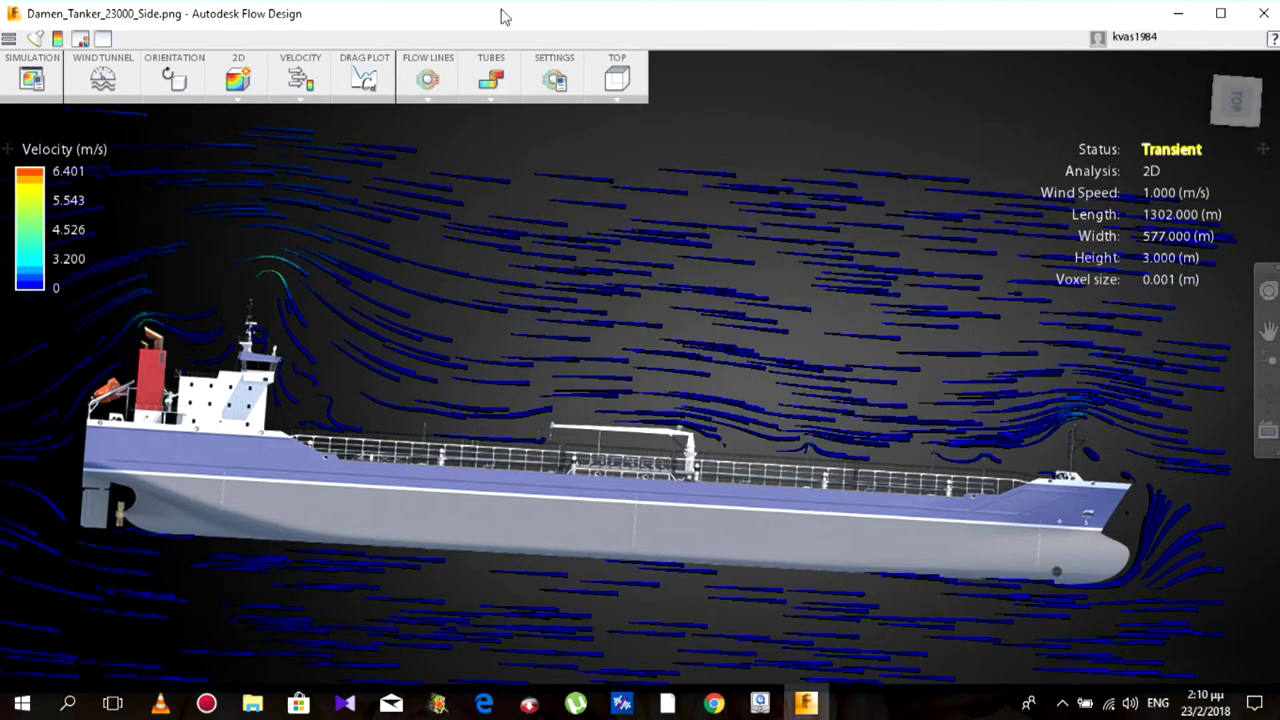
pyautogui.click(556, 84)
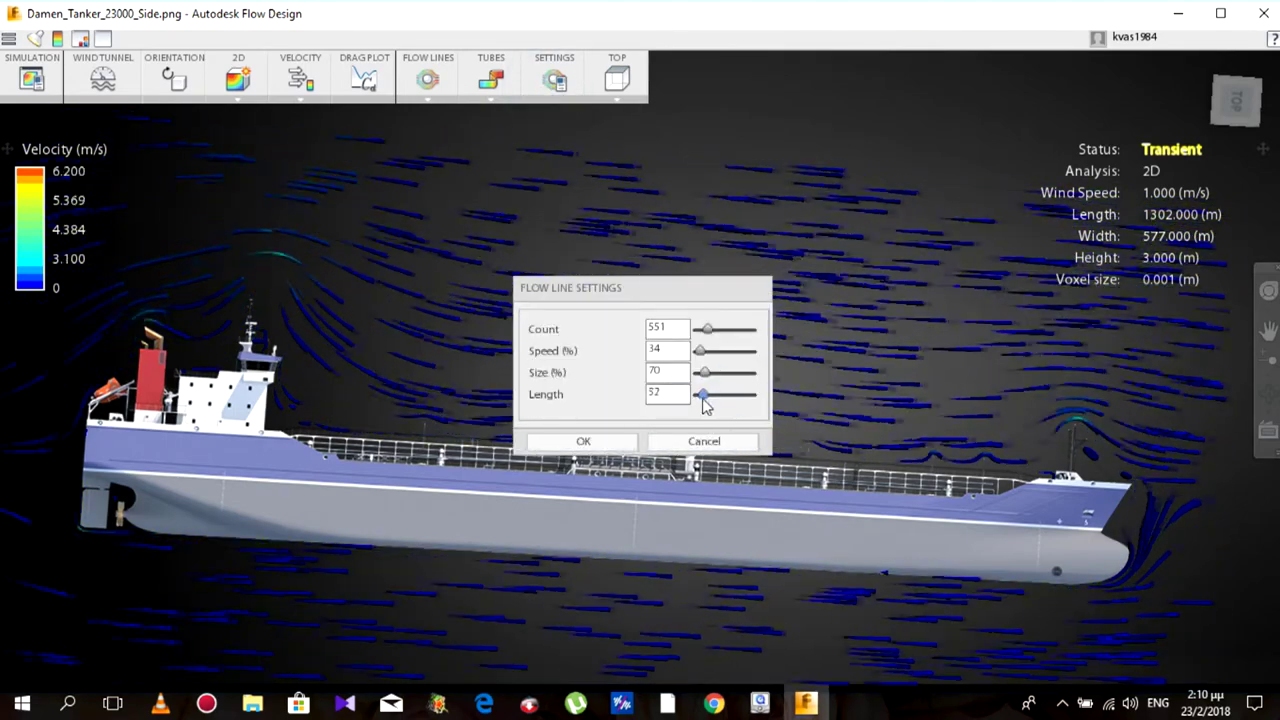
pyautogui.click(570, 446)
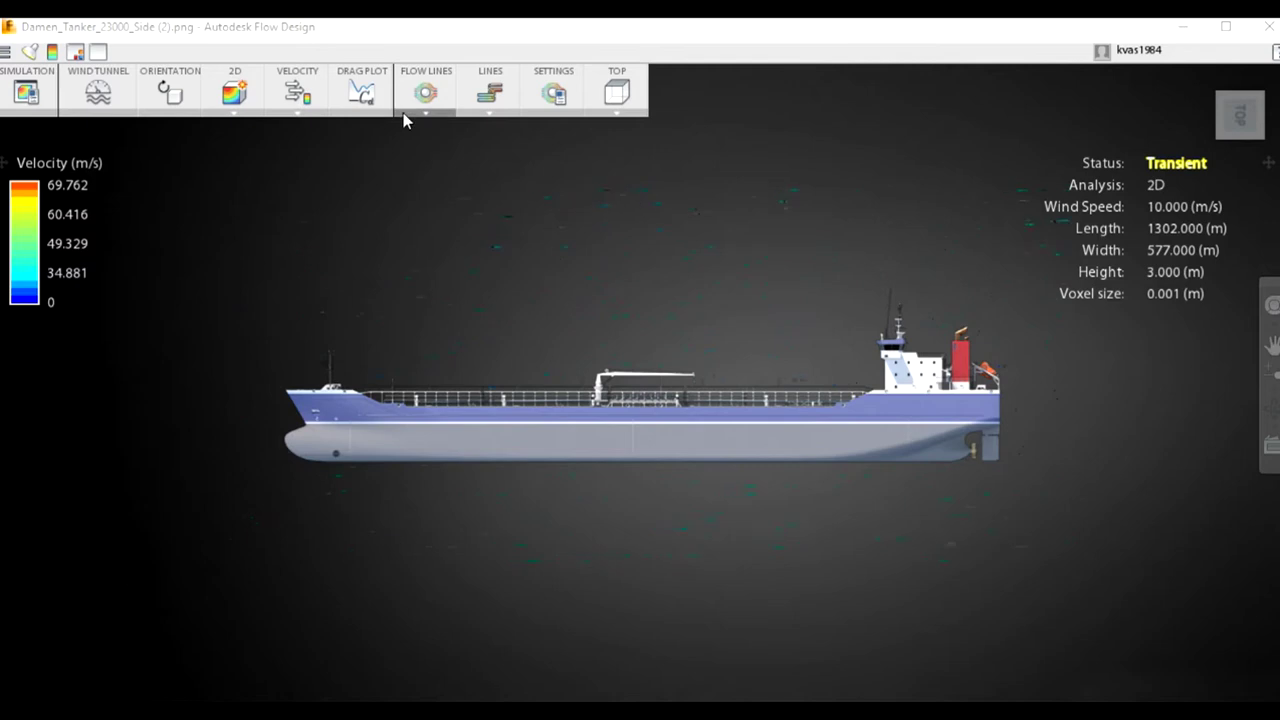
# For the bow-first tanker at 10 m/s, set the flow line speed to 68% and length to 93, and switch the display to smoke
pyautogui.click(490, 112)
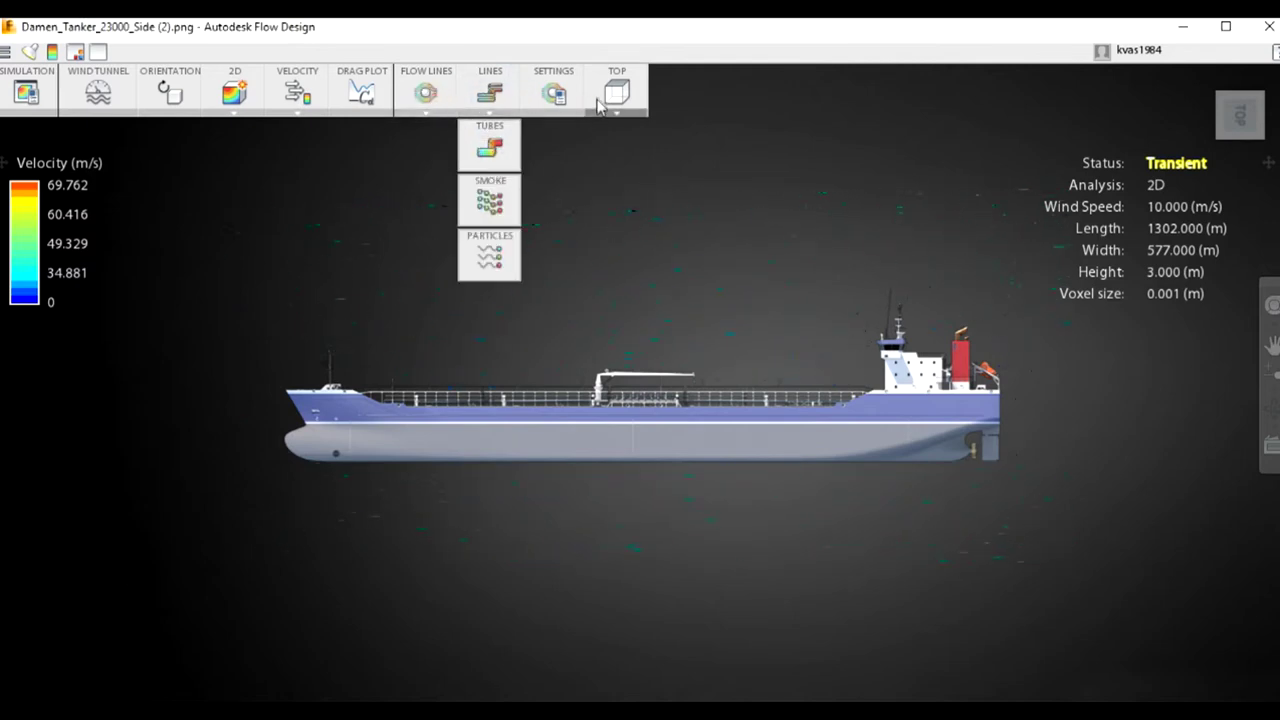
pyautogui.click(553, 93)
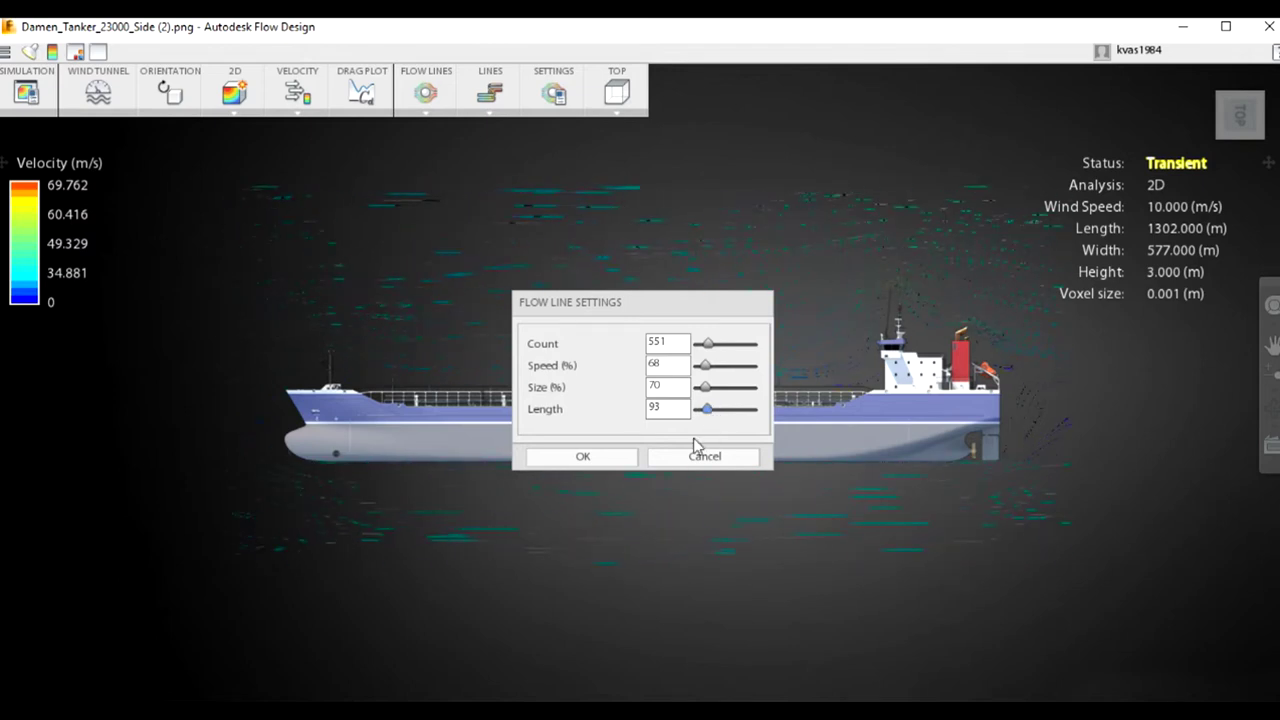
pyautogui.click(623, 459)
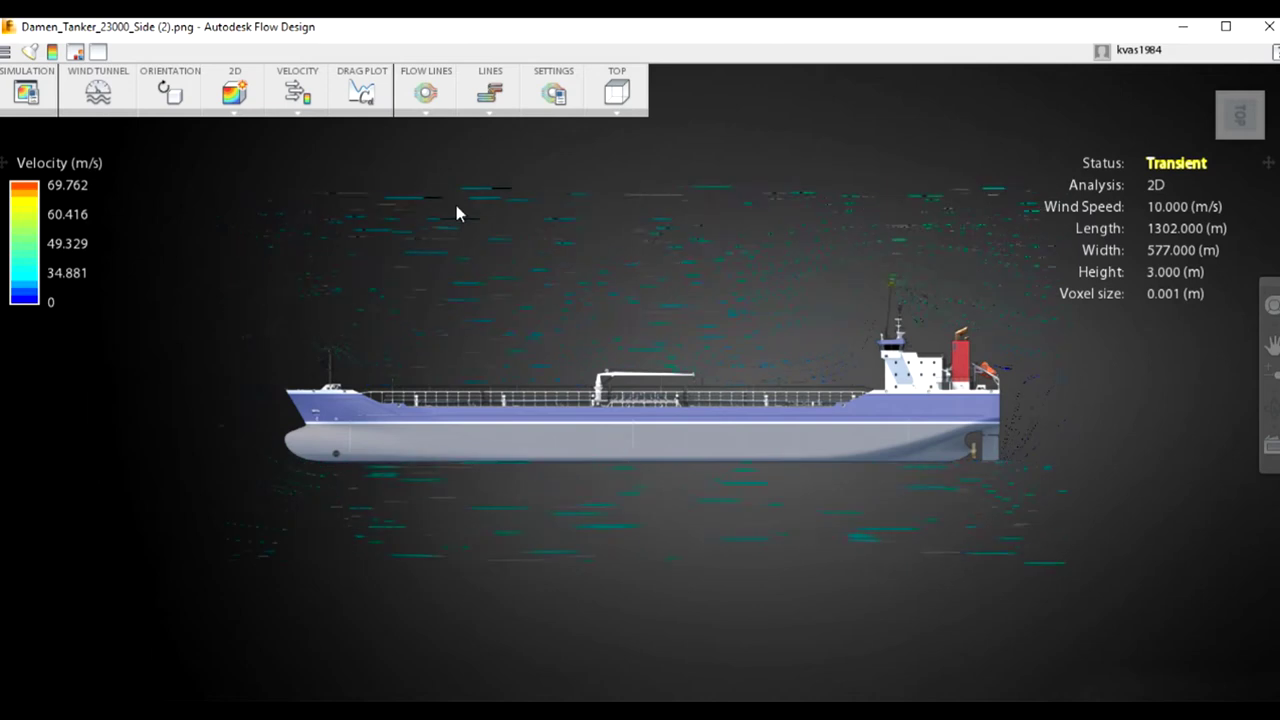
pyautogui.click(485, 95)
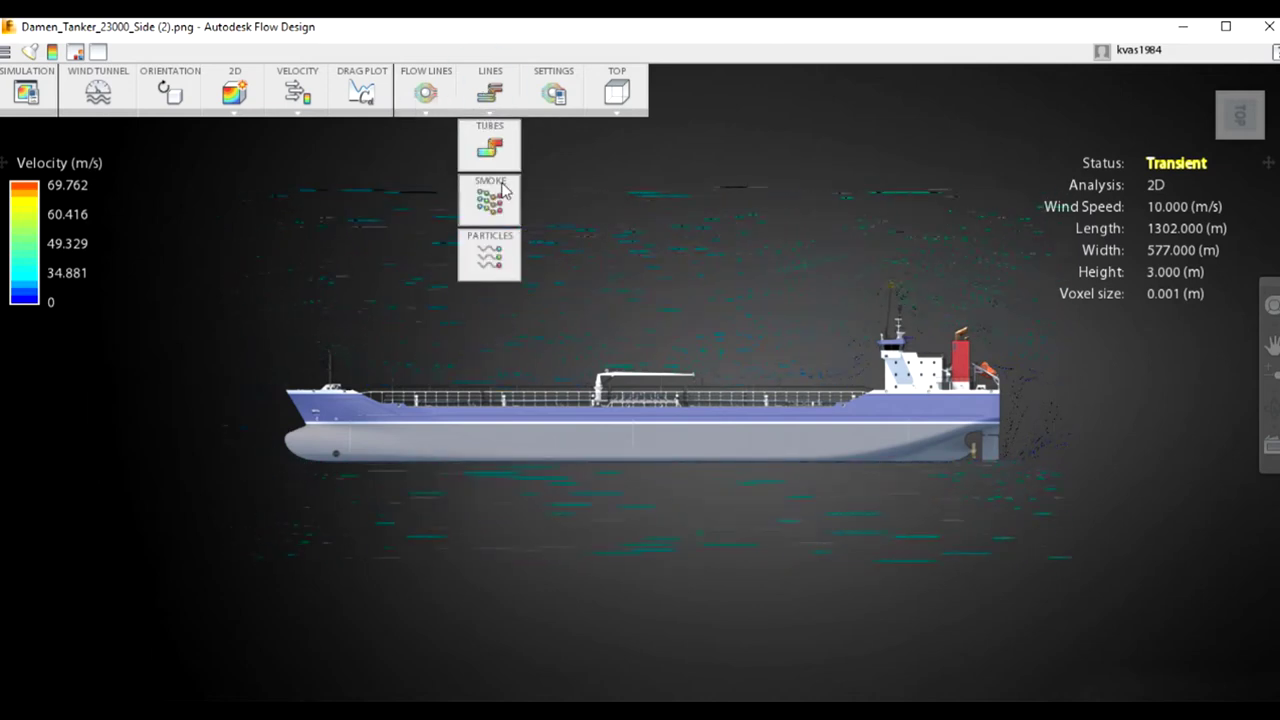
pyautogui.click(494, 194)
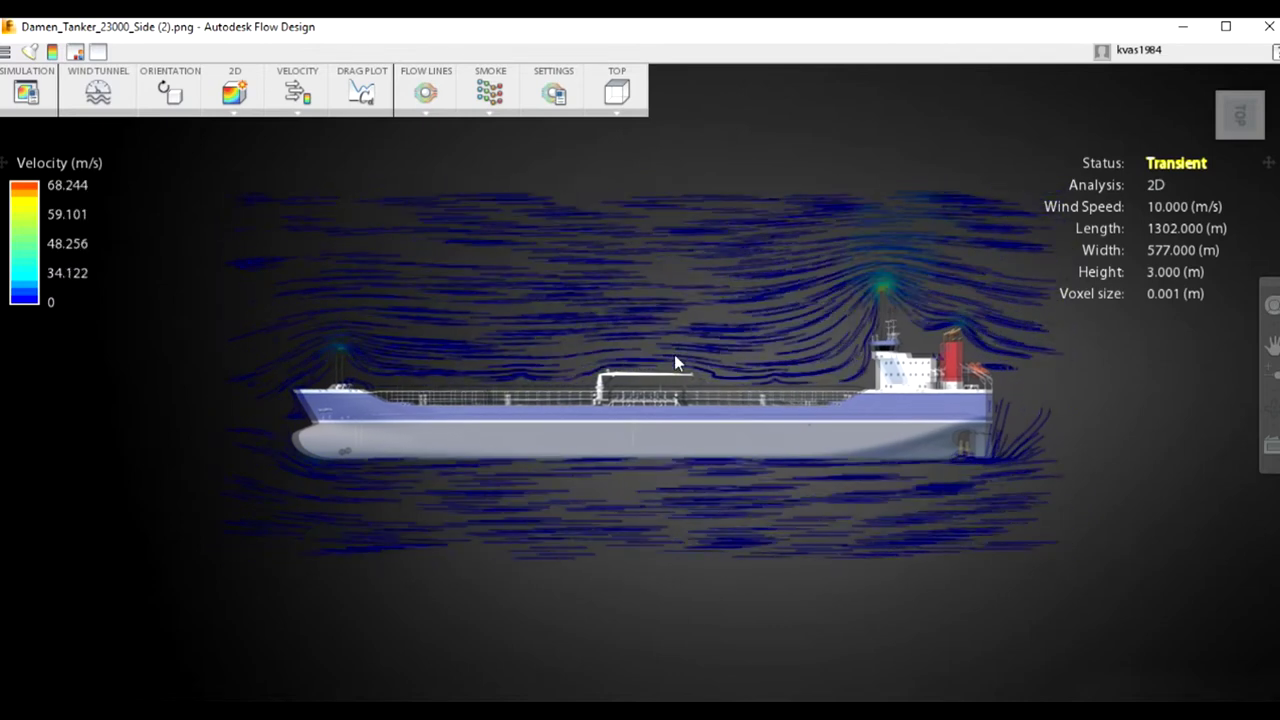
# Switch the flow display around the bow-first tanker from smoke to lines
pyautogui.scroll(1, 672, 360)
pyautogui.scroll(3, 672, 363)
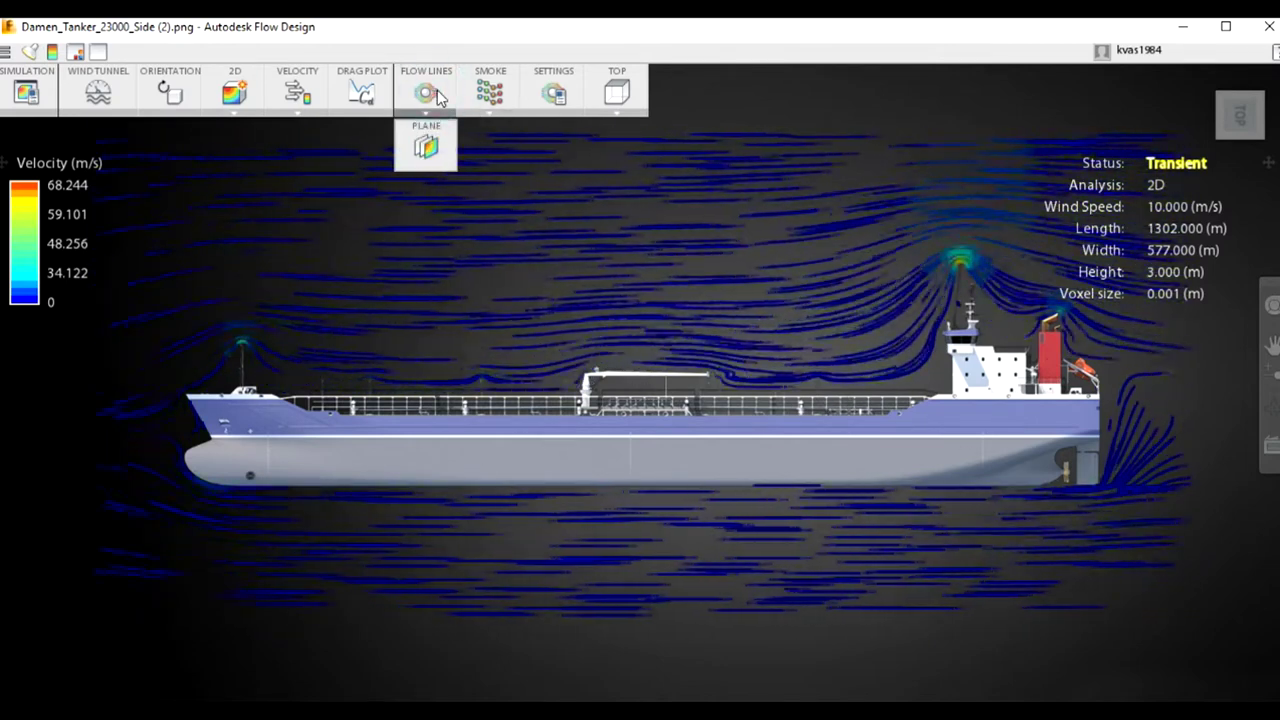
pyautogui.moveTo(489, 92)
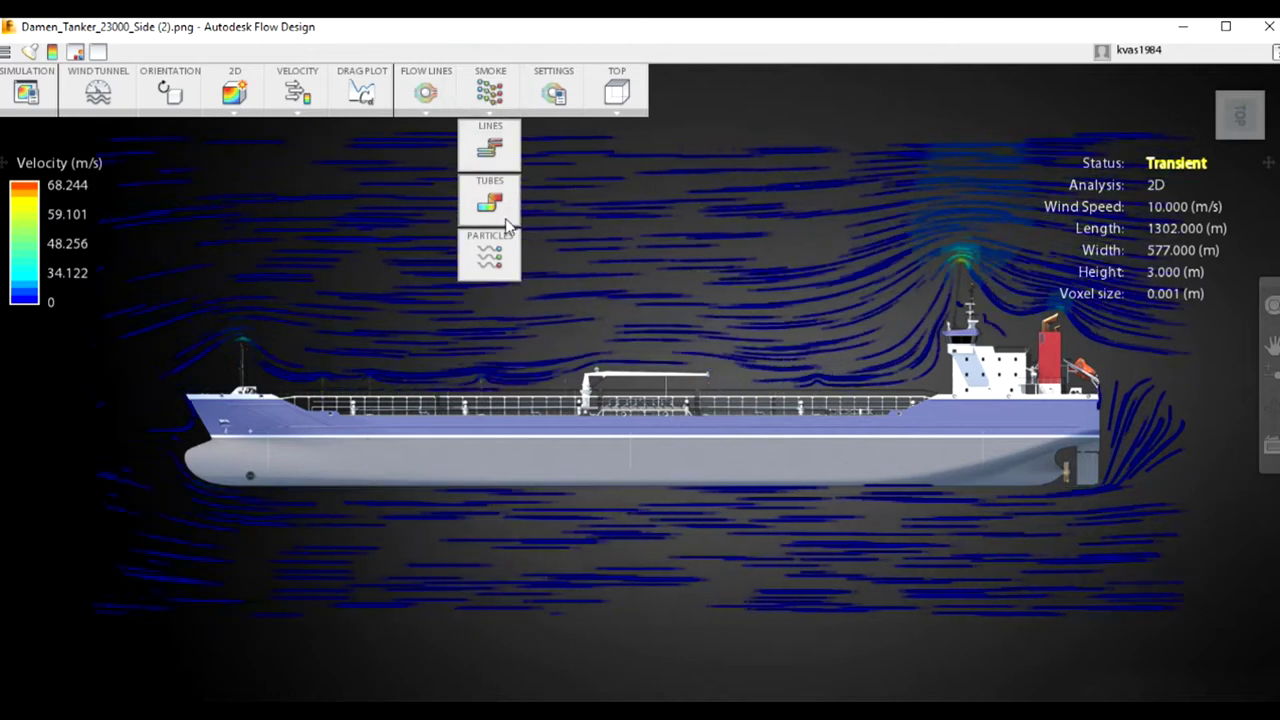
pyautogui.click(492, 150)
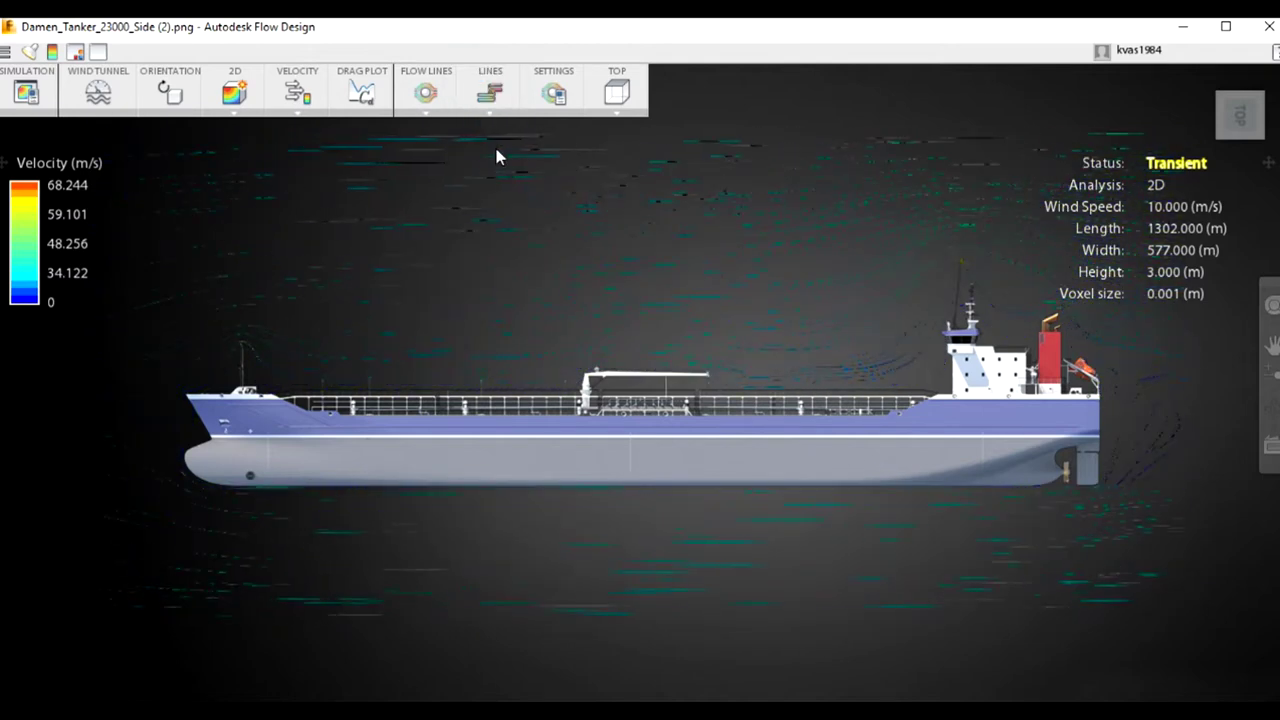
# Set the flow line count to 2250 and length to 467, moving the settings dialog off the superstructure
pyautogui.click(583, 96)
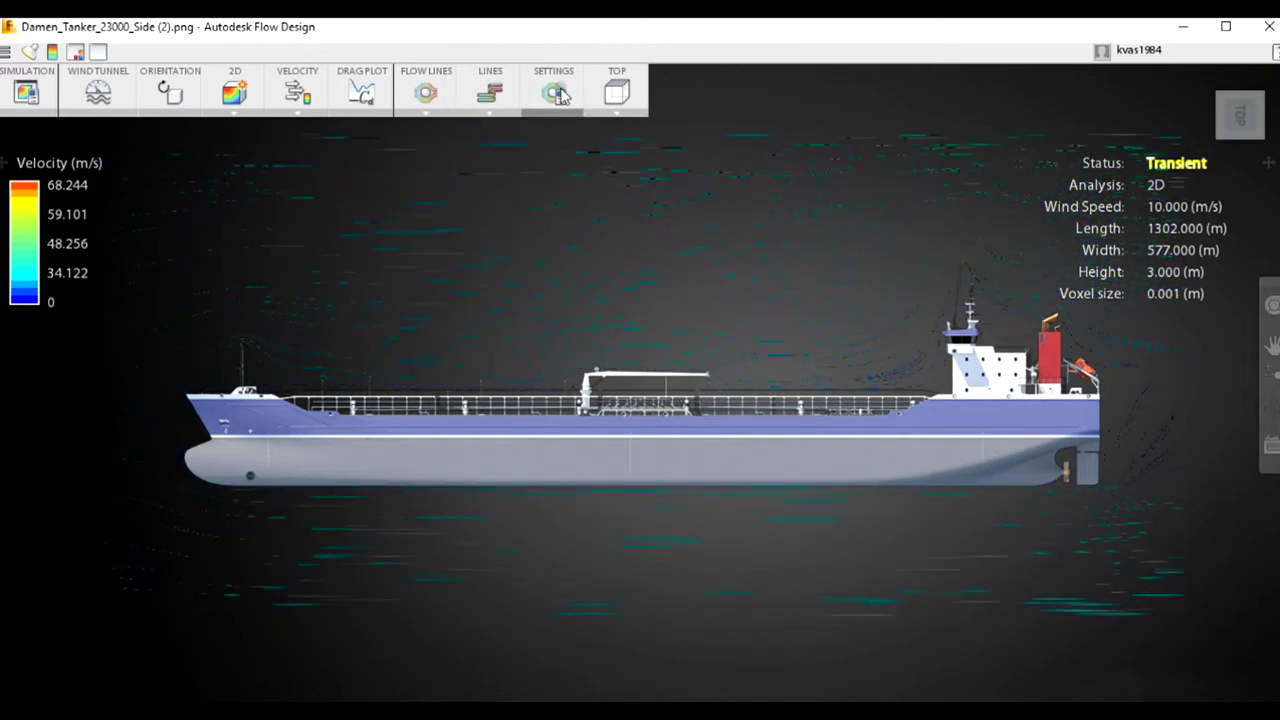
pyautogui.moveTo(711, 350)
pyautogui.mouseDown()
pyautogui.moveTo(756, 343)
pyautogui.moveTo(717, 358)
pyautogui.mouseUp()
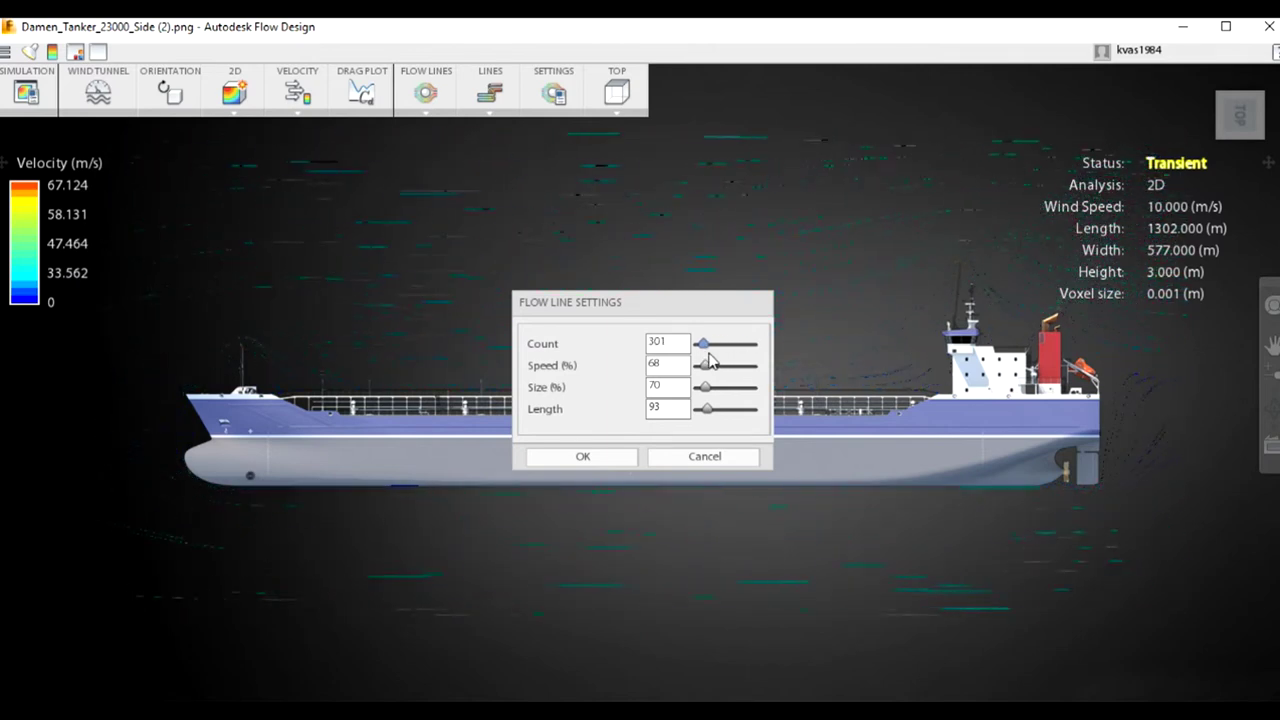
pyautogui.click(718, 408)
pyautogui.moveTo(736, 416); pyautogui.dragTo(746, 418)
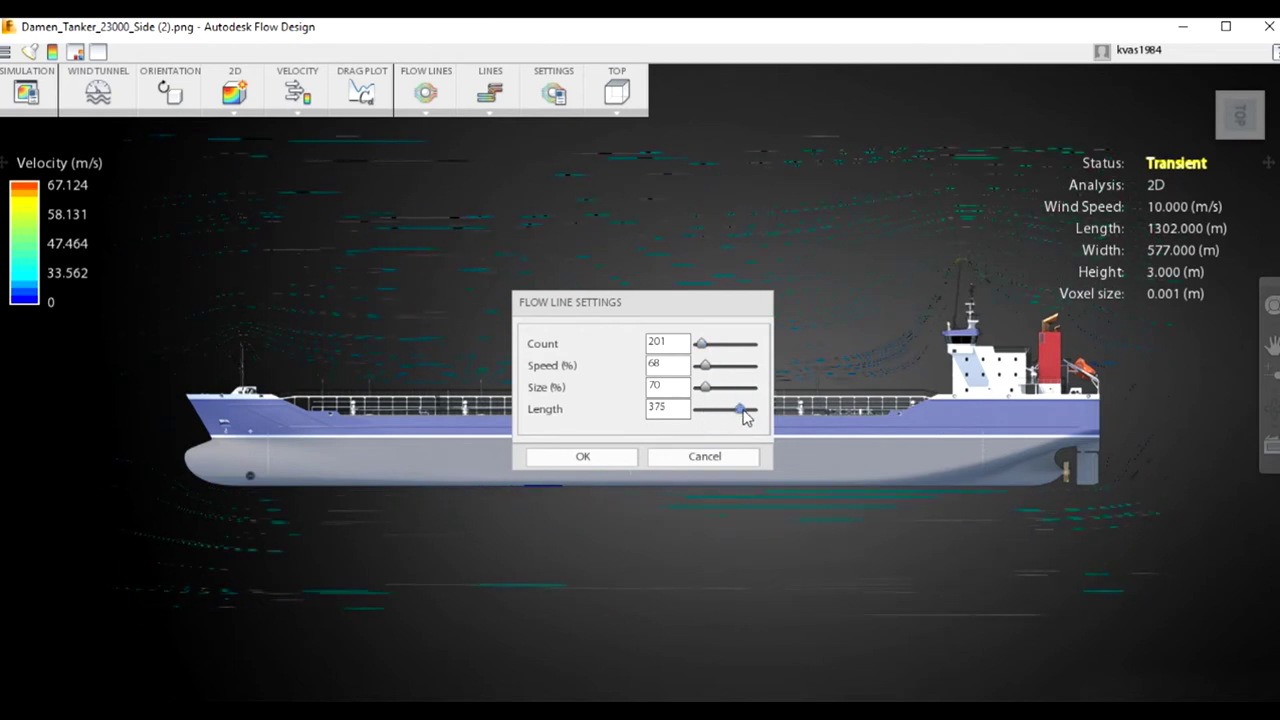
pyautogui.moveTo(714, 346); pyautogui.dragTo(748, 342)
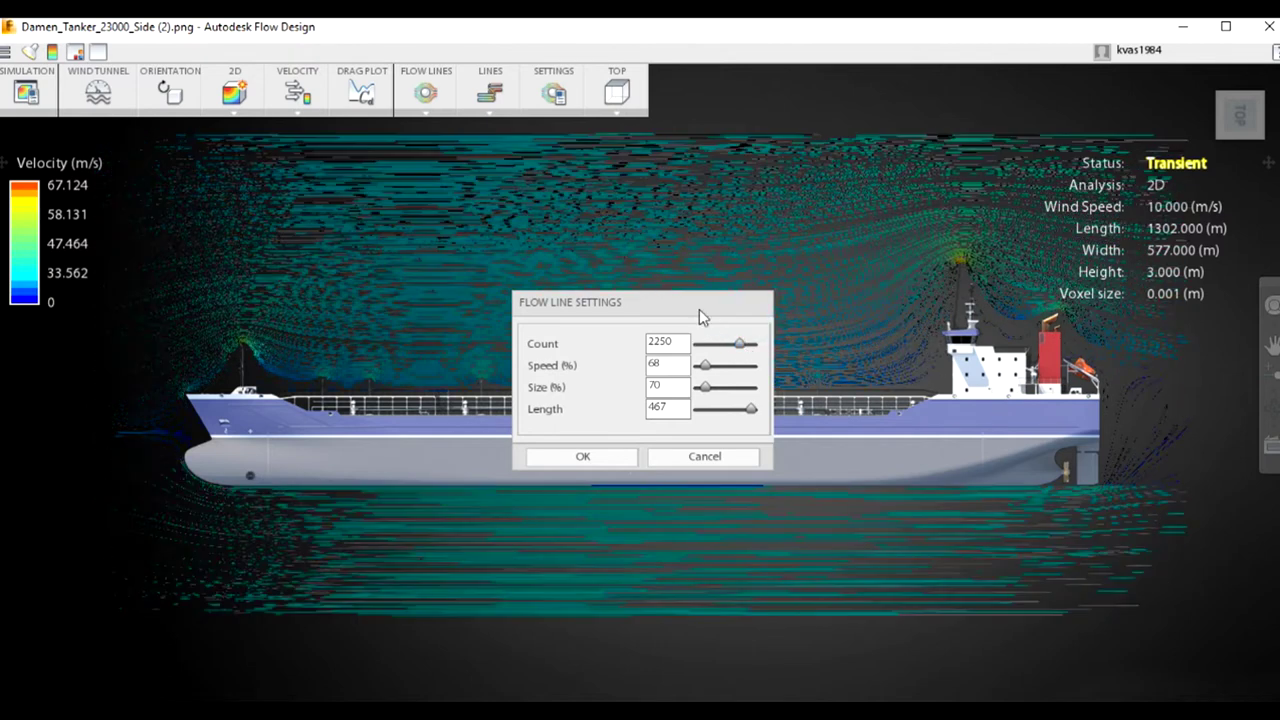
pyautogui.moveTo(572, 309); pyautogui.dragTo(542, 321)
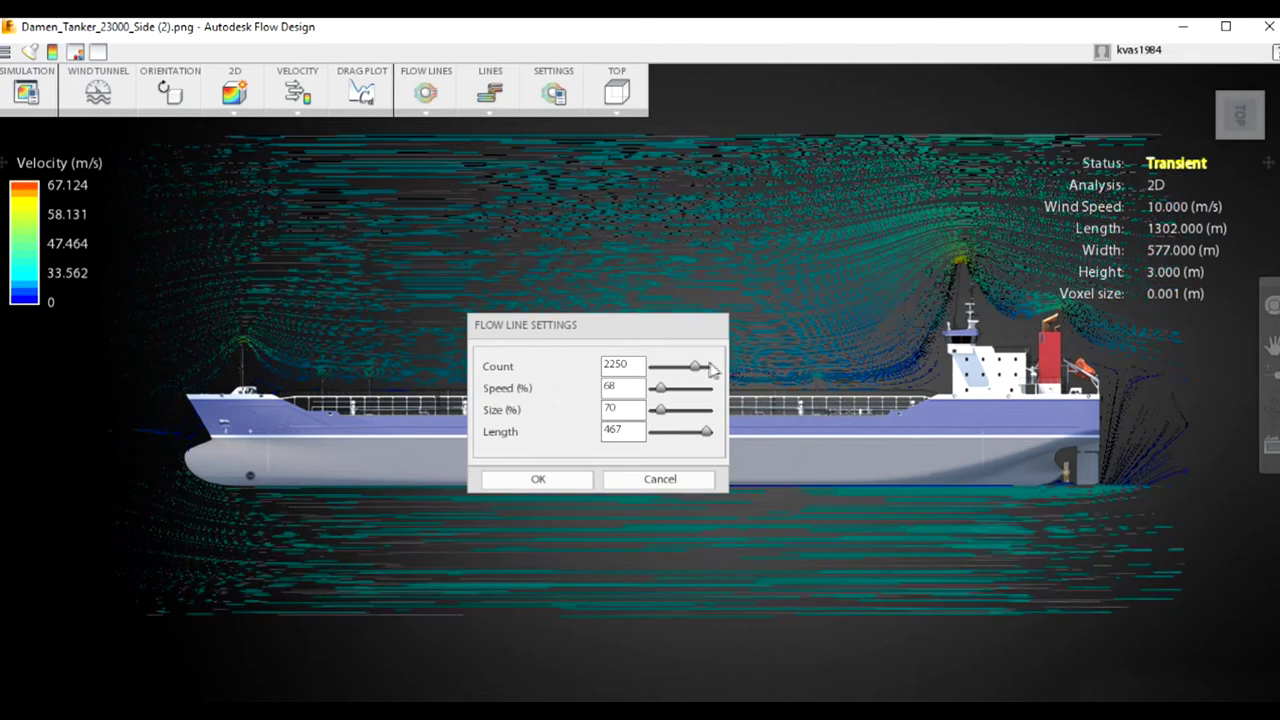
# Inspect the line-style flow from oblique and edge-on views, reduce the flow line count and length, and return to the side profile
pyautogui.click(661, 366)
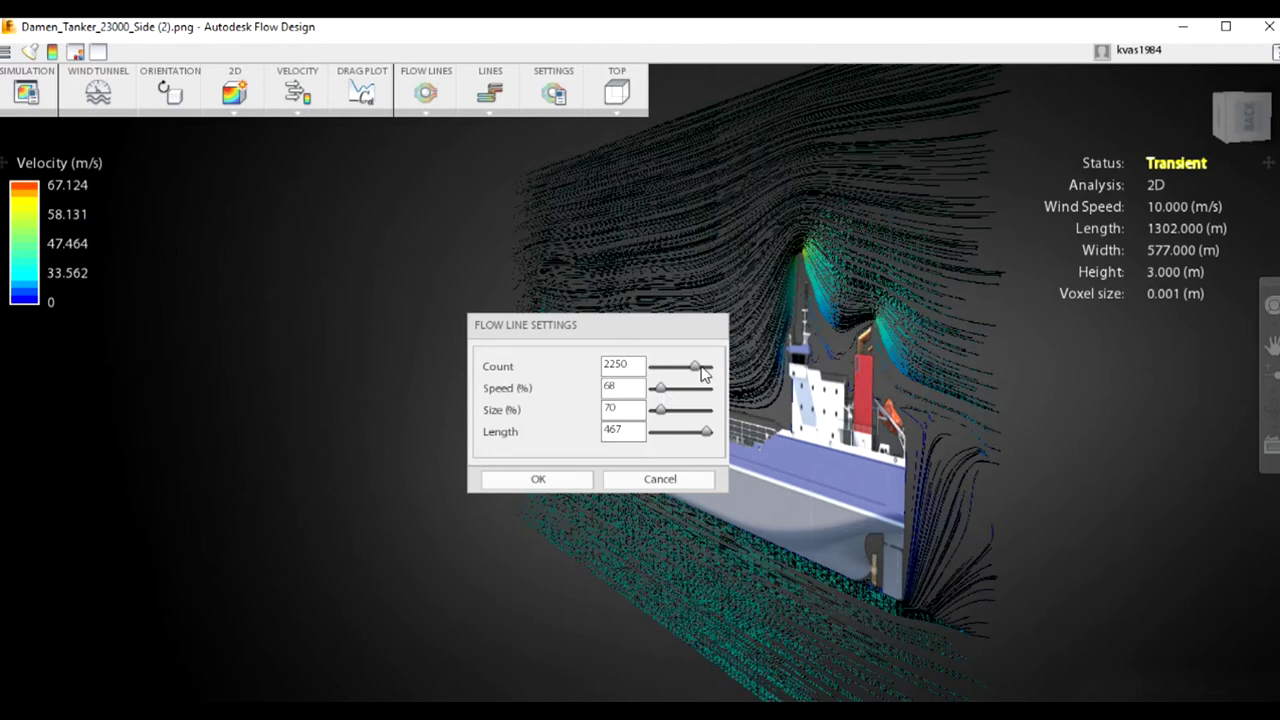
pyautogui.click(705, 436)
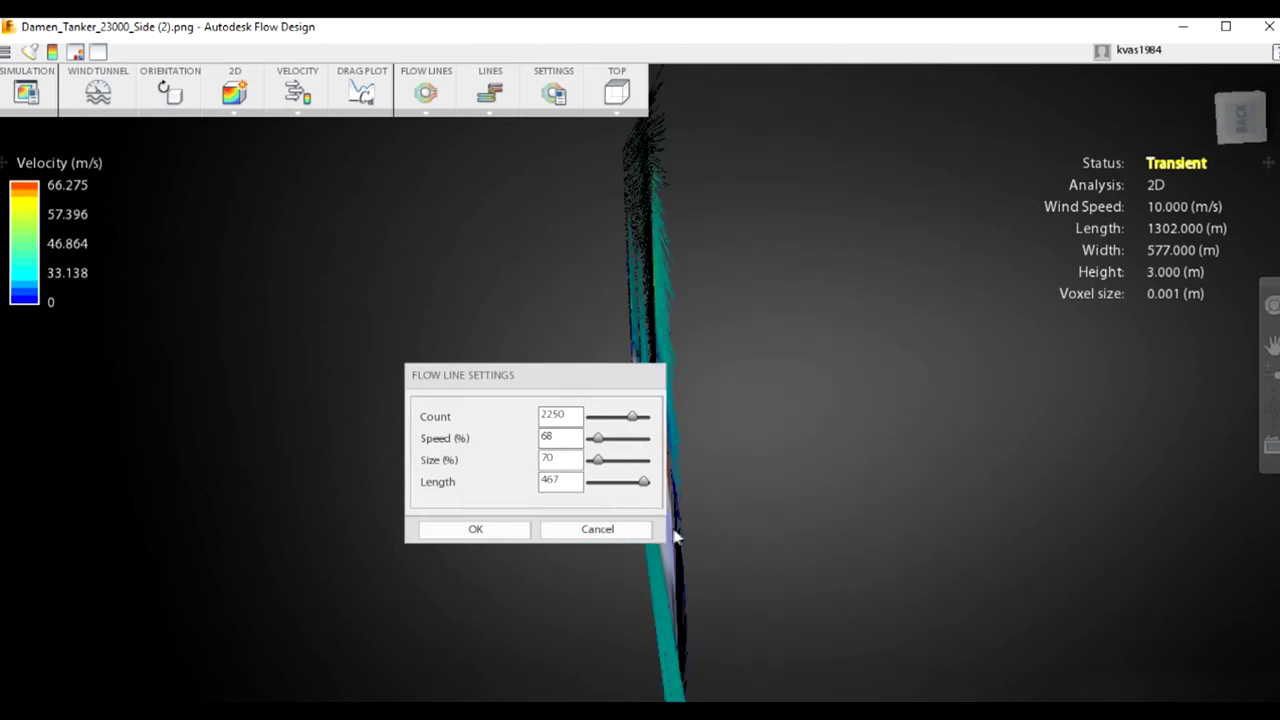
pyautogui.click(631, 415)
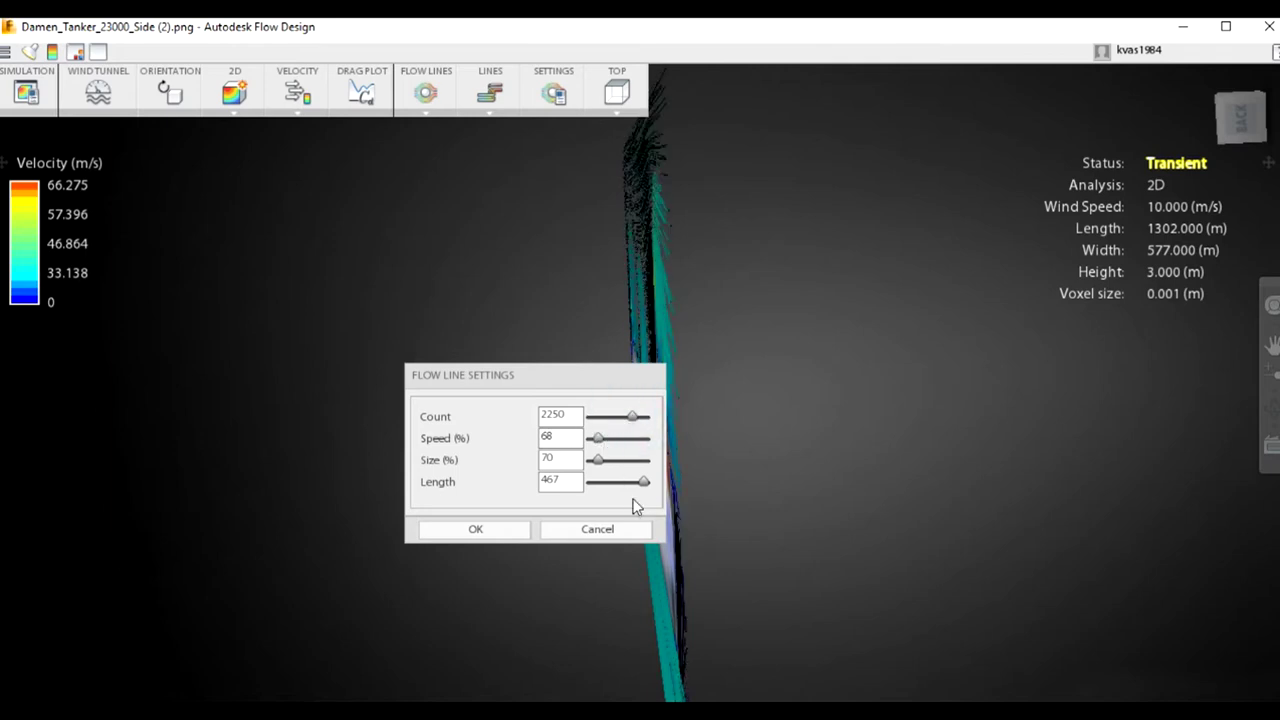
pyautogui.moveTo(644, 483); pyautogui.dragTo(610, 485)
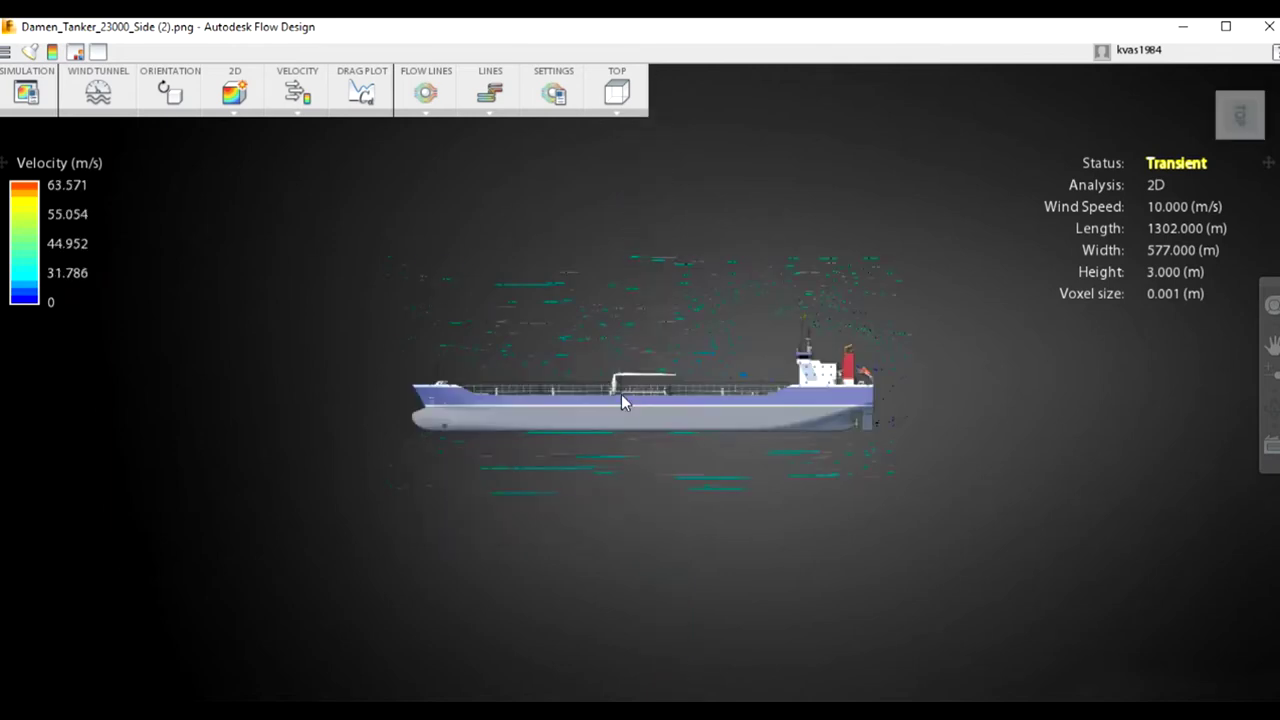
pyautogui.scroll(5, 627, 396)
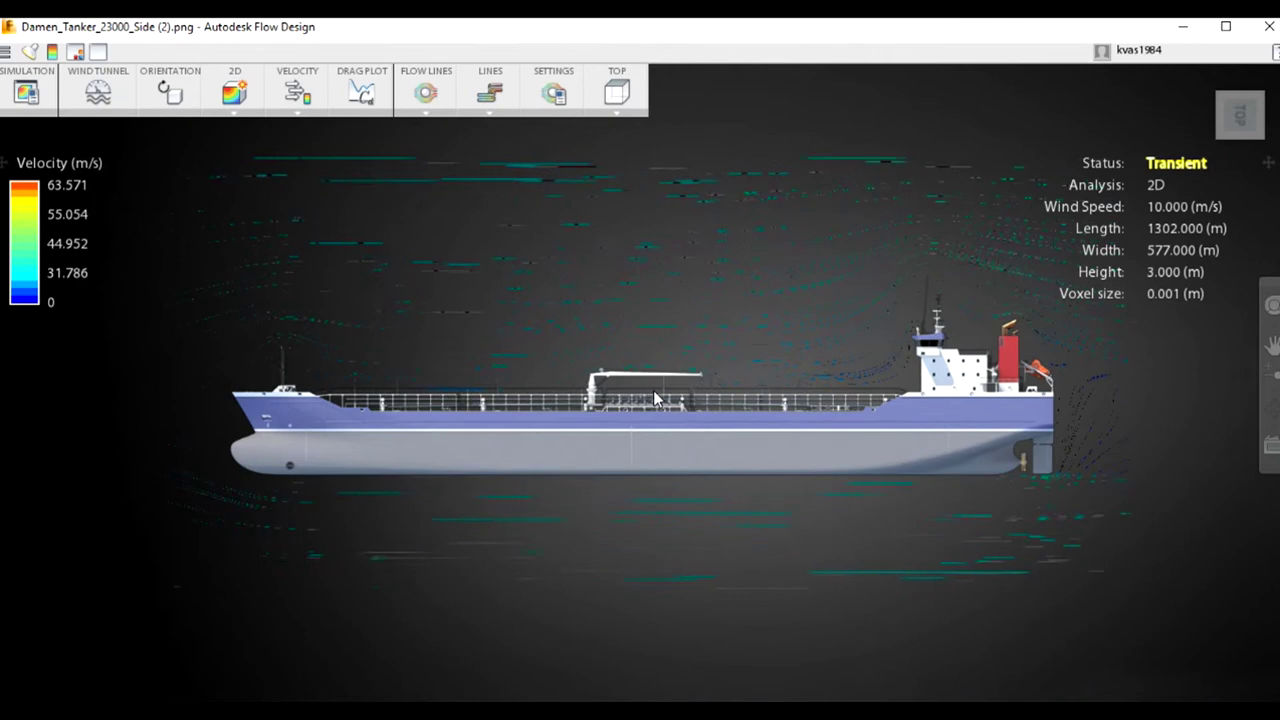
pyautogui.scroll(2, 648, 394)
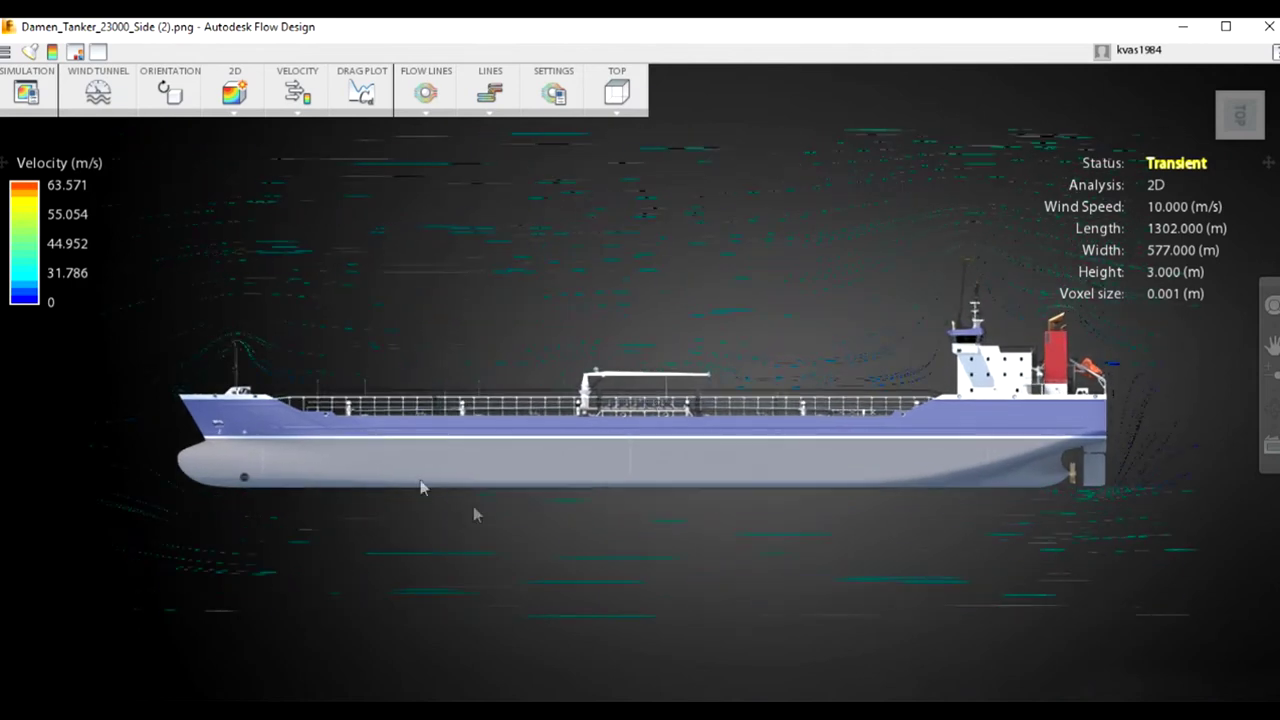
# Switch the flow display to particles and examine them above the deck and crane amidships
pyautogui.click(492, 92)
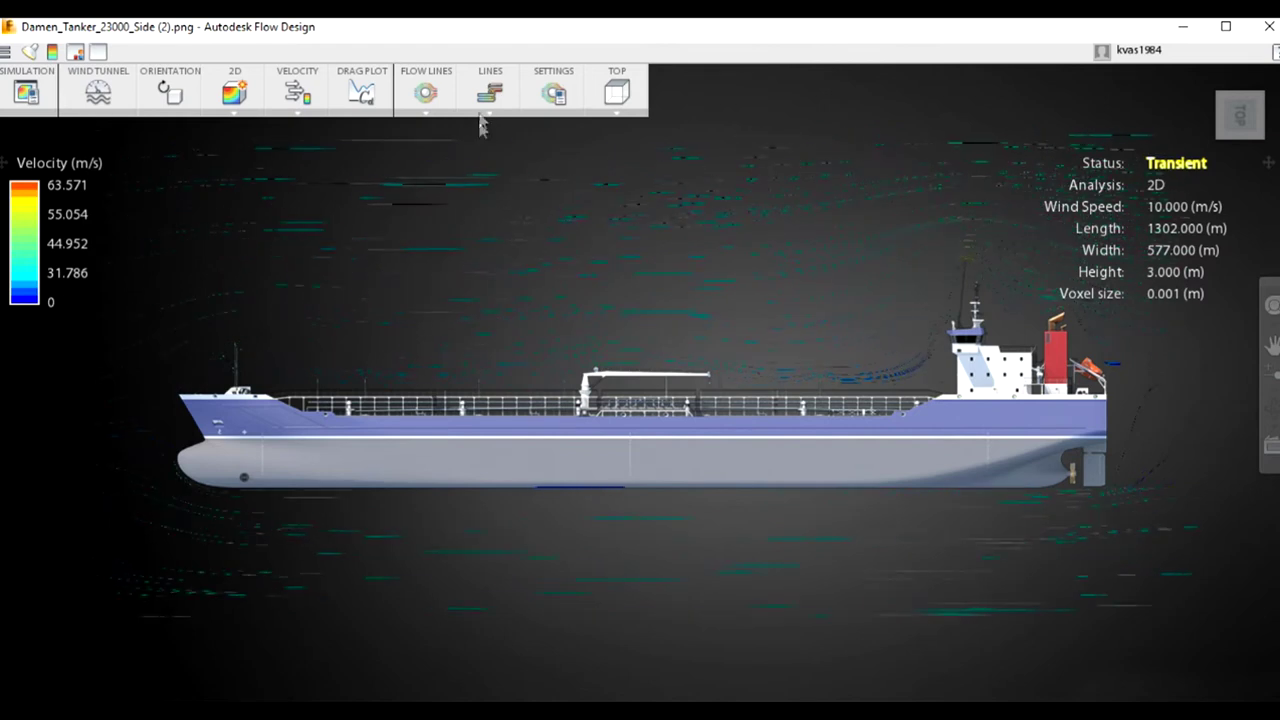
pyautogui.click(489, 94)
pyautogui.click(489, 255)
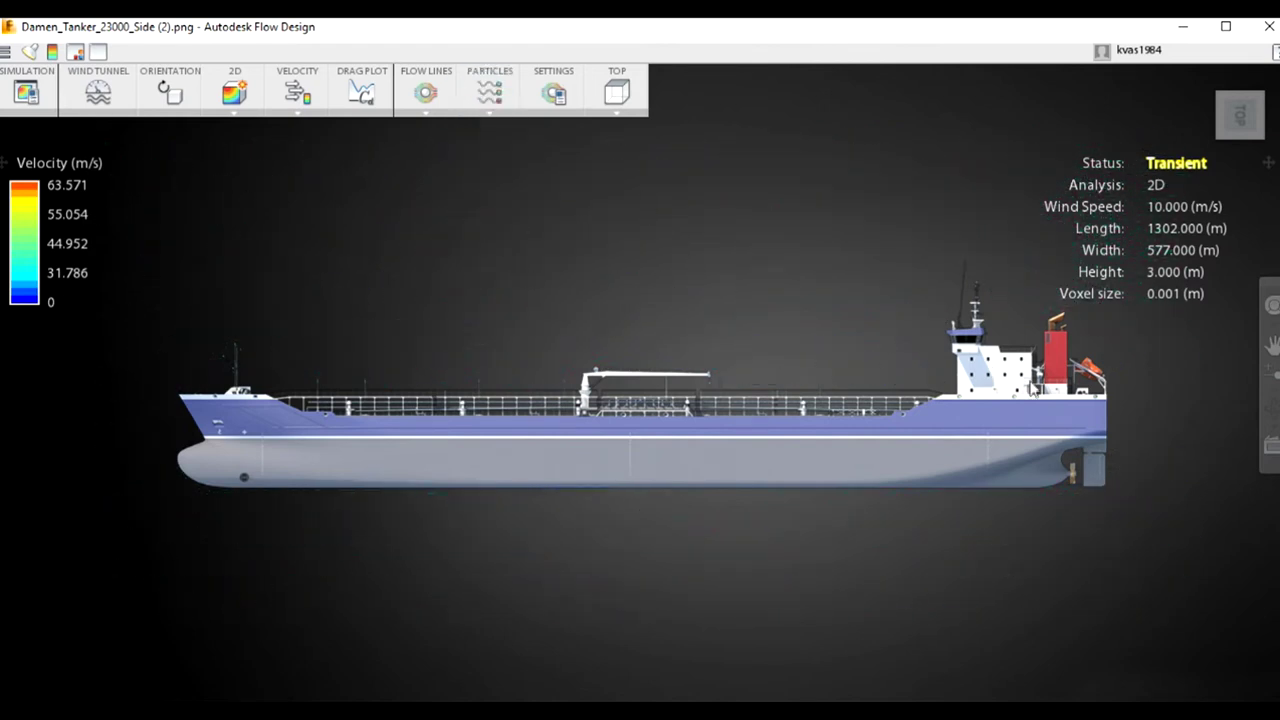
pyautogui.scroll(5, 1005, 370)
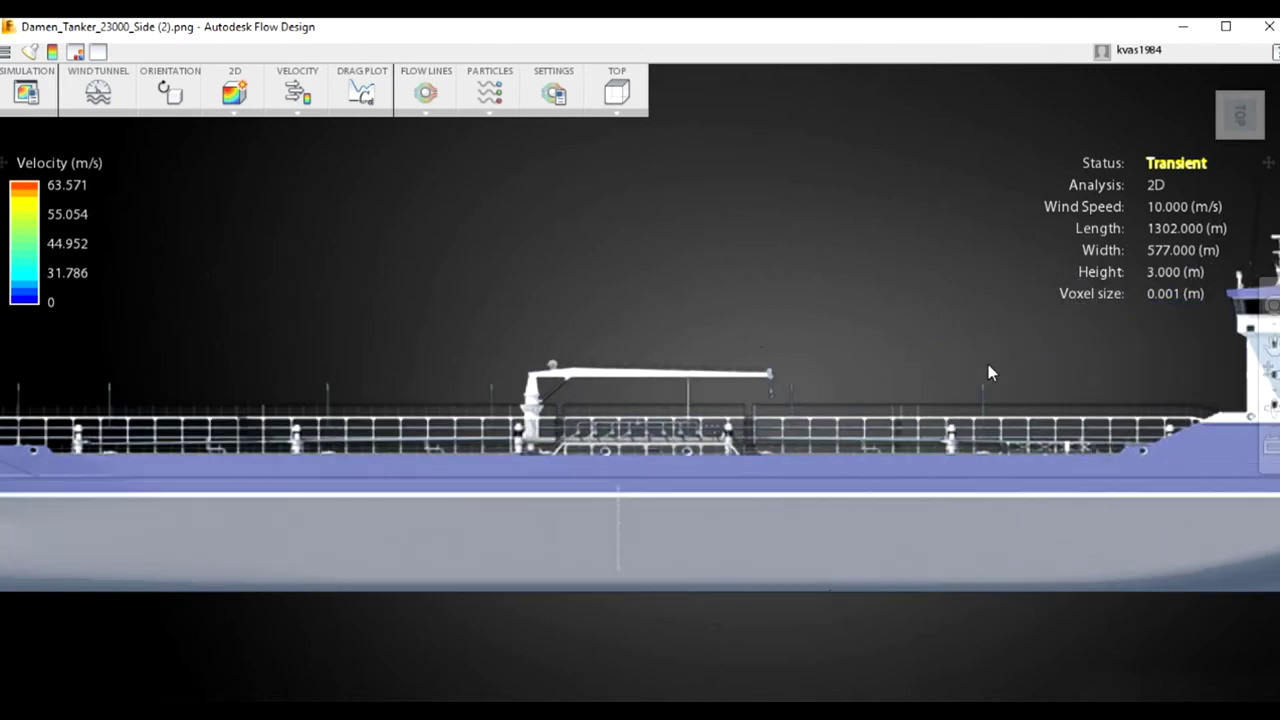
pyautogui.scroll(-2, 974, 357)
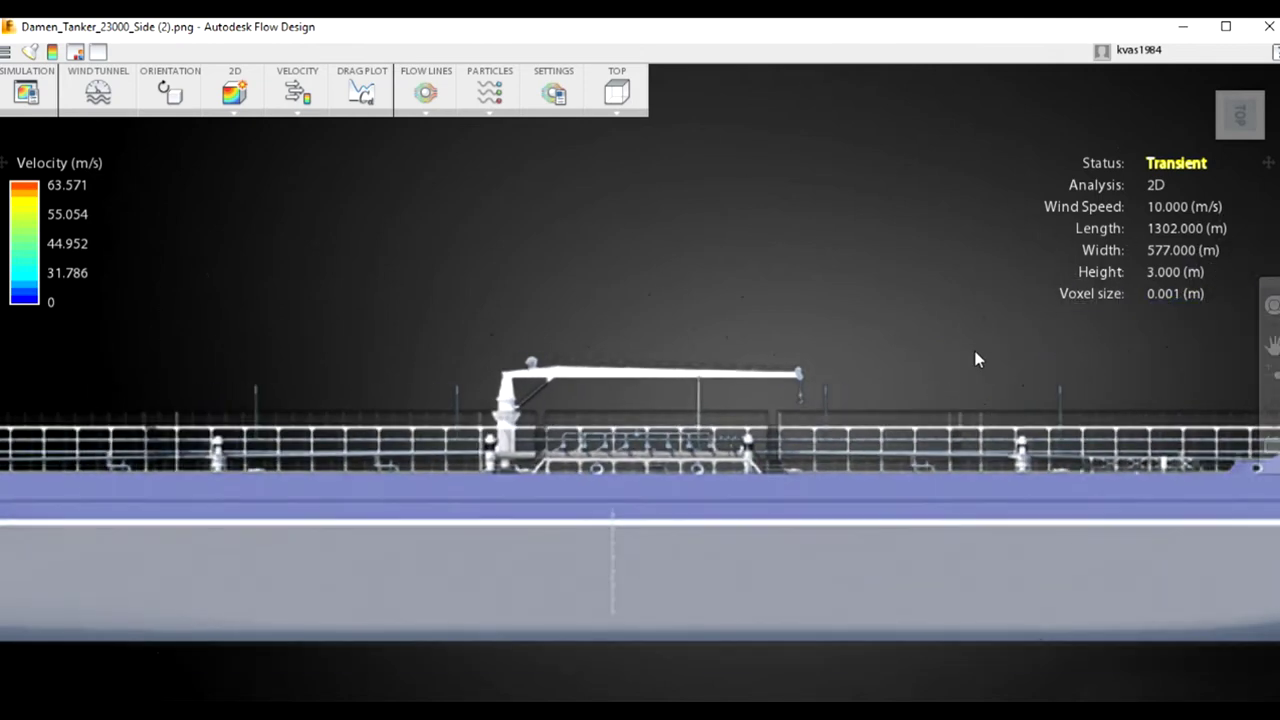
pyautogui.scroll(-3, 971, 358)
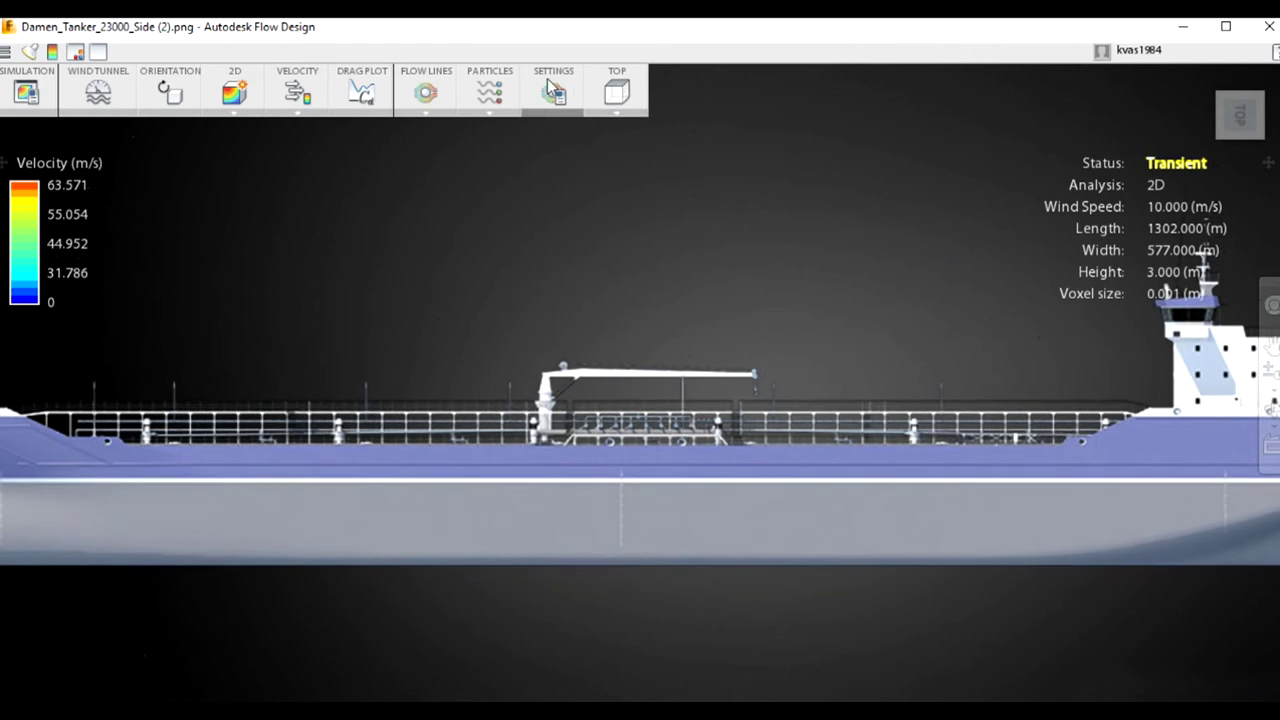
# Set the flow line count to 1850 and length to 43, and confirm the settings
pyautogui.click(553, 92)
pyautogui.moveTo(595, 418); pyautogui.dragTo(628, 426)
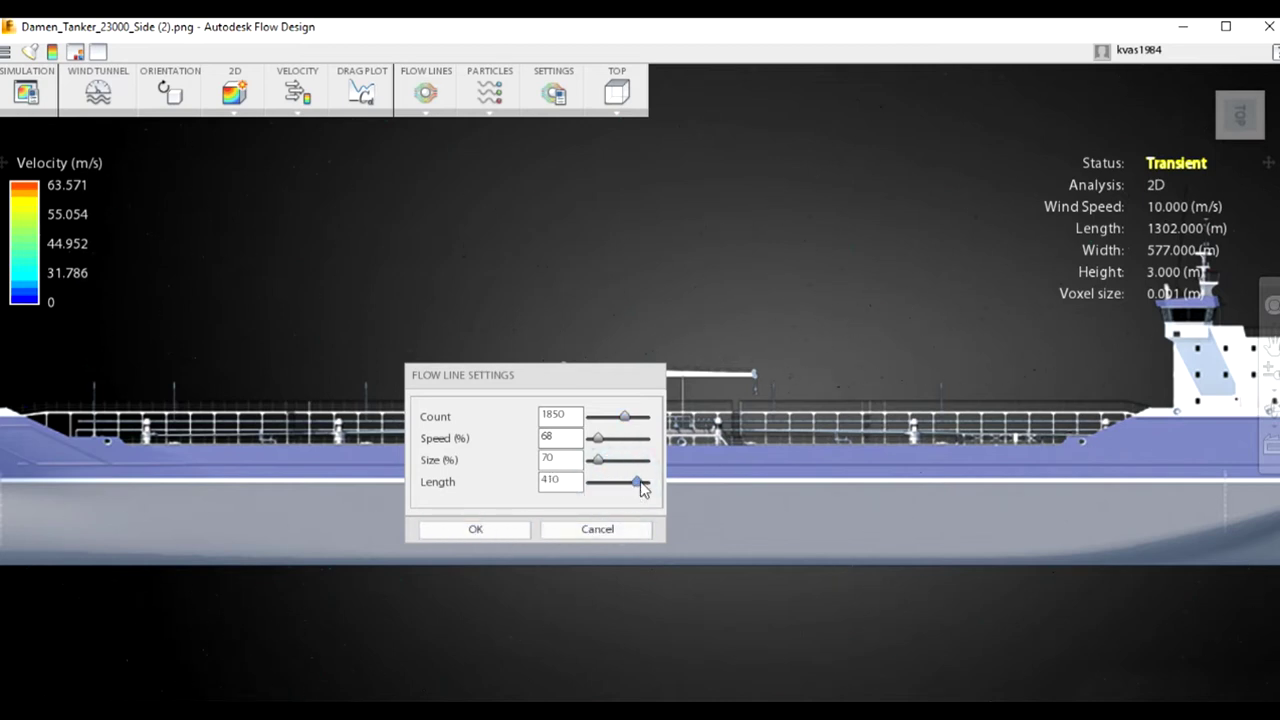
pyautogui.moveTo(641, 488); pyautogui.dragTo(651, 488)
pyautogui.click(511, 530)
# Examine the particle flow around the stern superstructure, mast and funnel, both close up and from farther away
pyautogui.scroll(1, 735, 470)
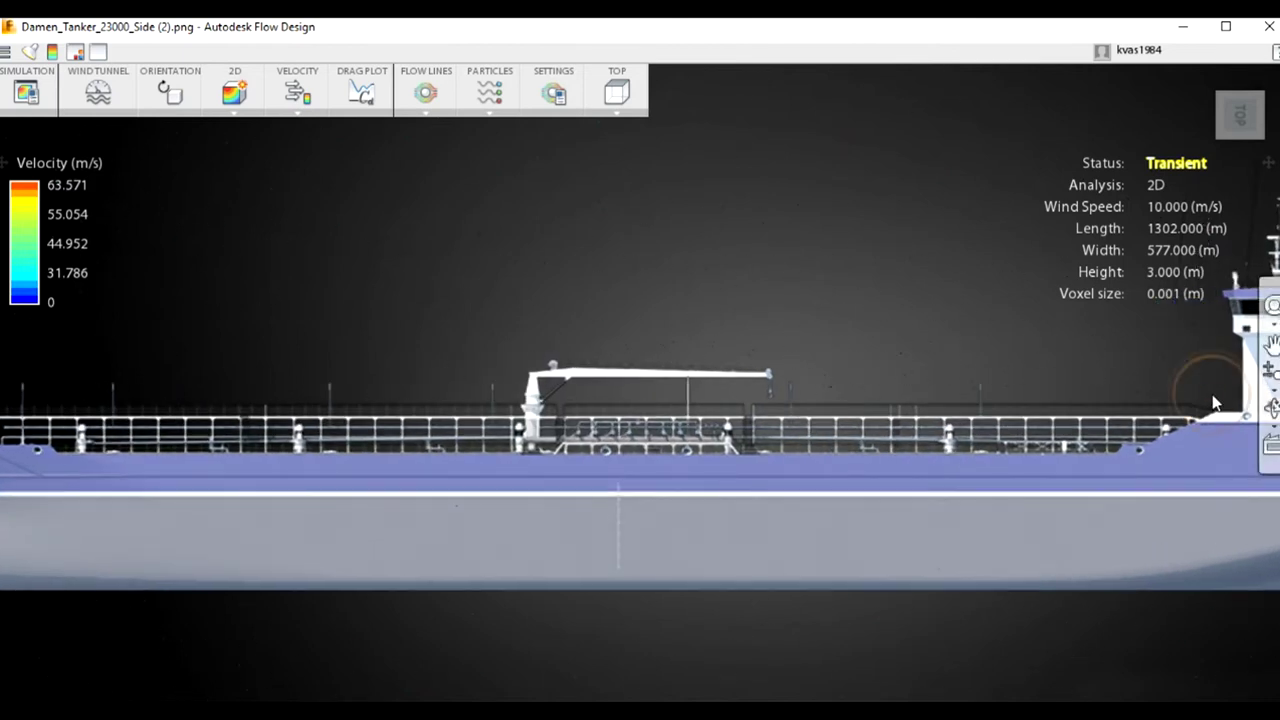
pyautogui.moveTo(1181, 470); pyautogui.dragTo(906, 509)
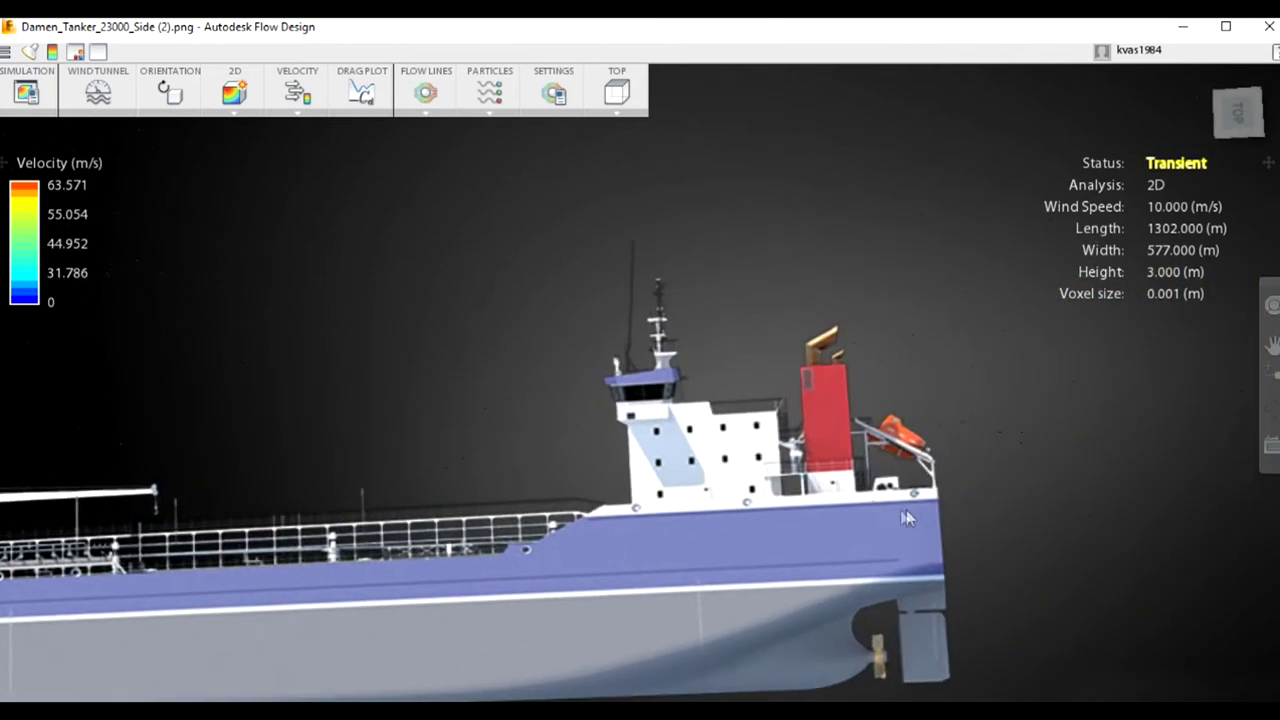
pyautogui.scroll(5, 620, 472)
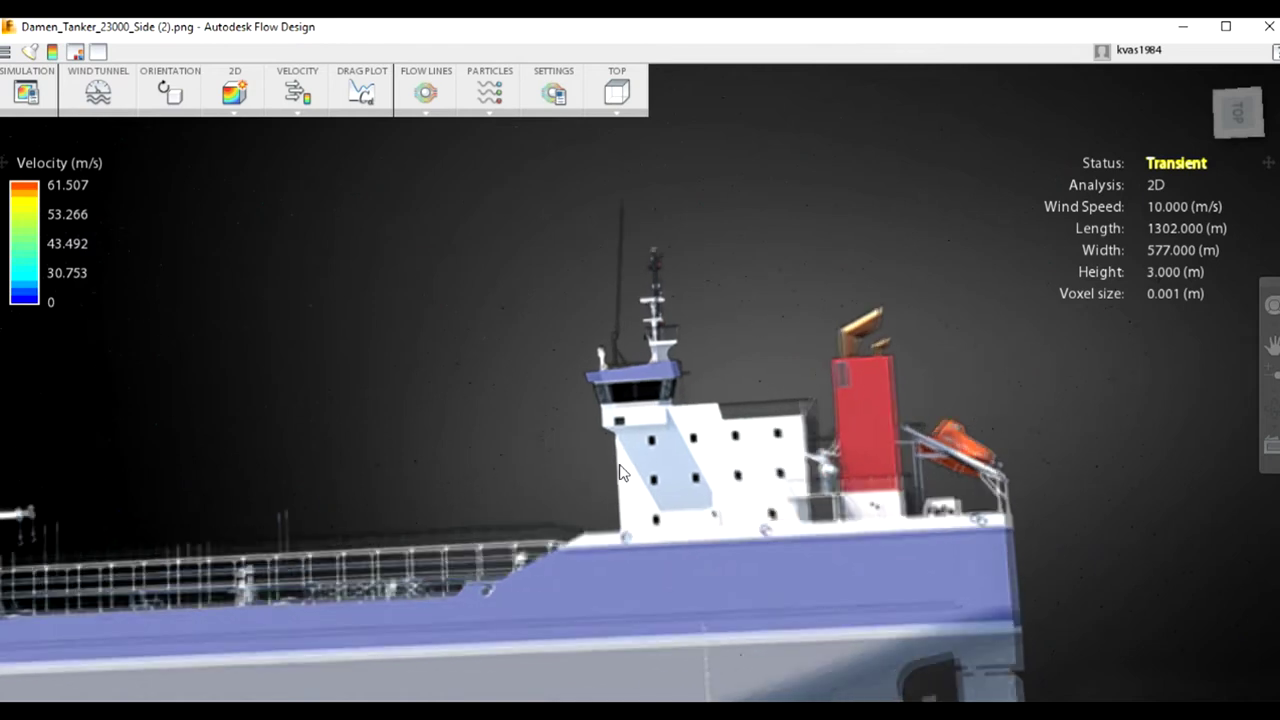
pyautogui.scroll(3, 505, 578)
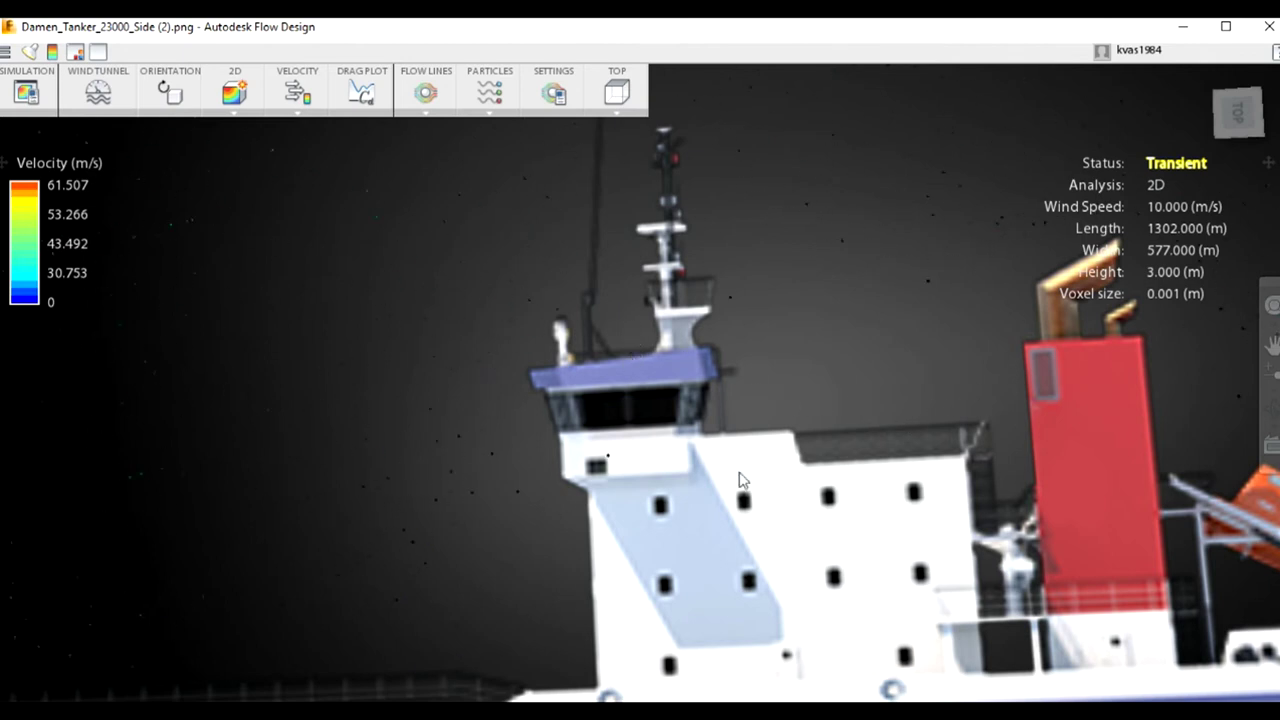
pyautogui.scroll(-3, 740, 480)
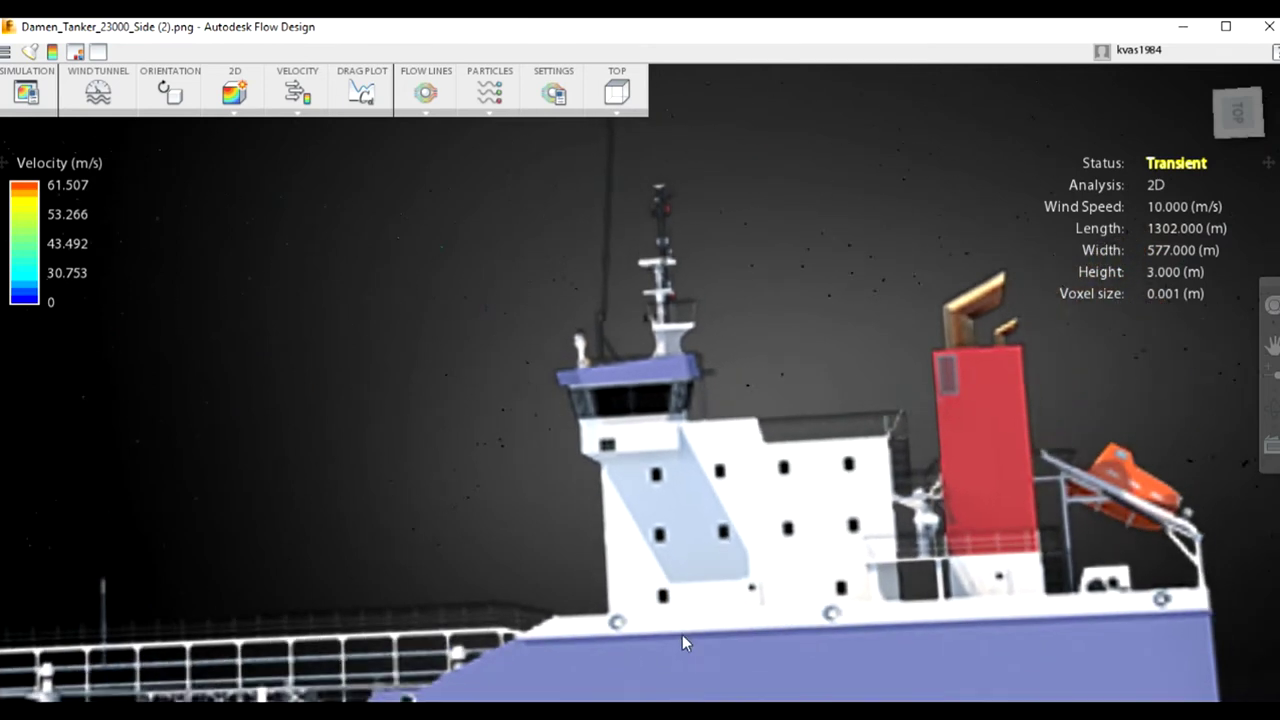
pyautogui.scroll(-5, 682, 636)
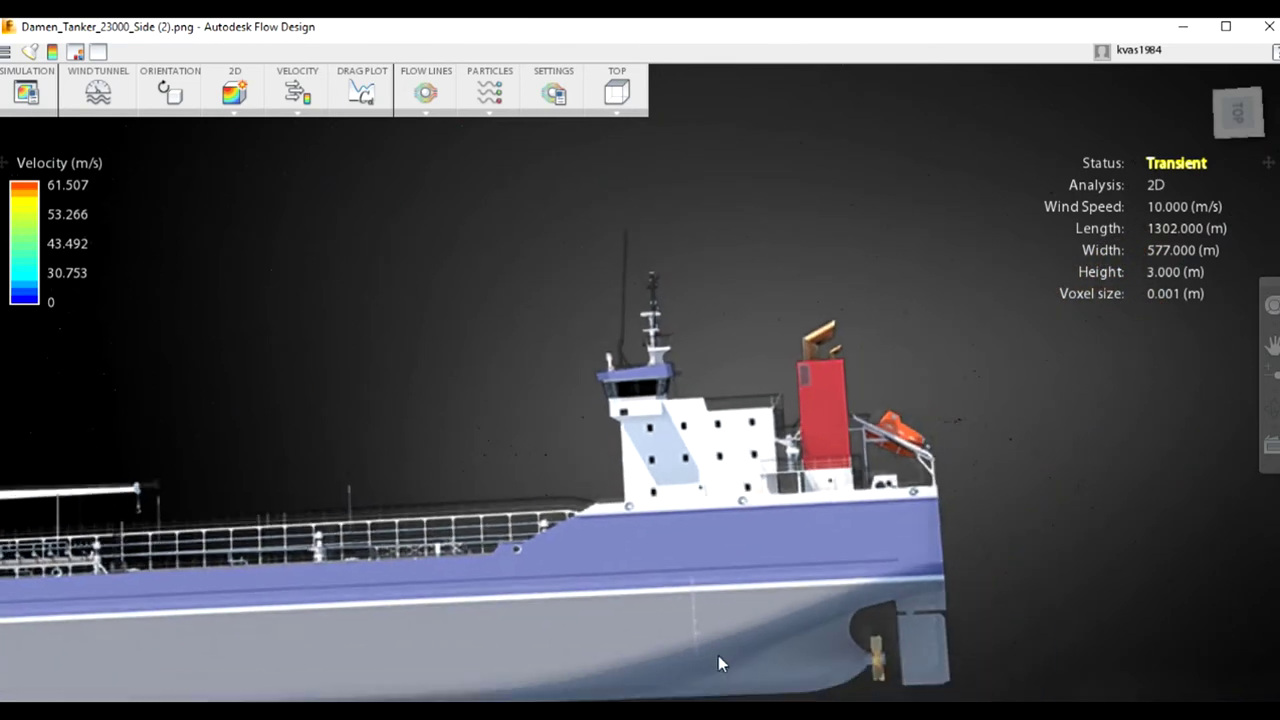
pyautogui.scroll(-2, 718, 663)
# Show the flow as lines over the whole tanker, and change the display to tubes
pyautogui.click(489, 90)
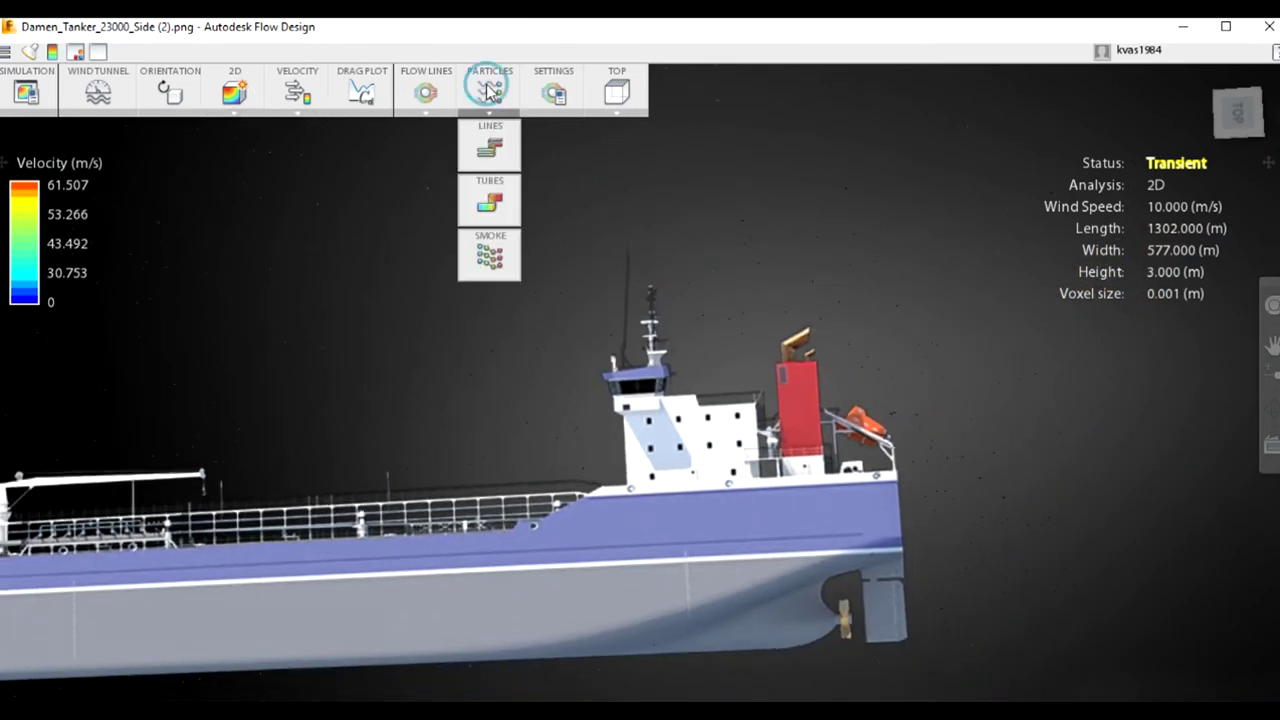
pyautogui.click(490, 145)
pyautogui.scroll(-2, 473, 394)
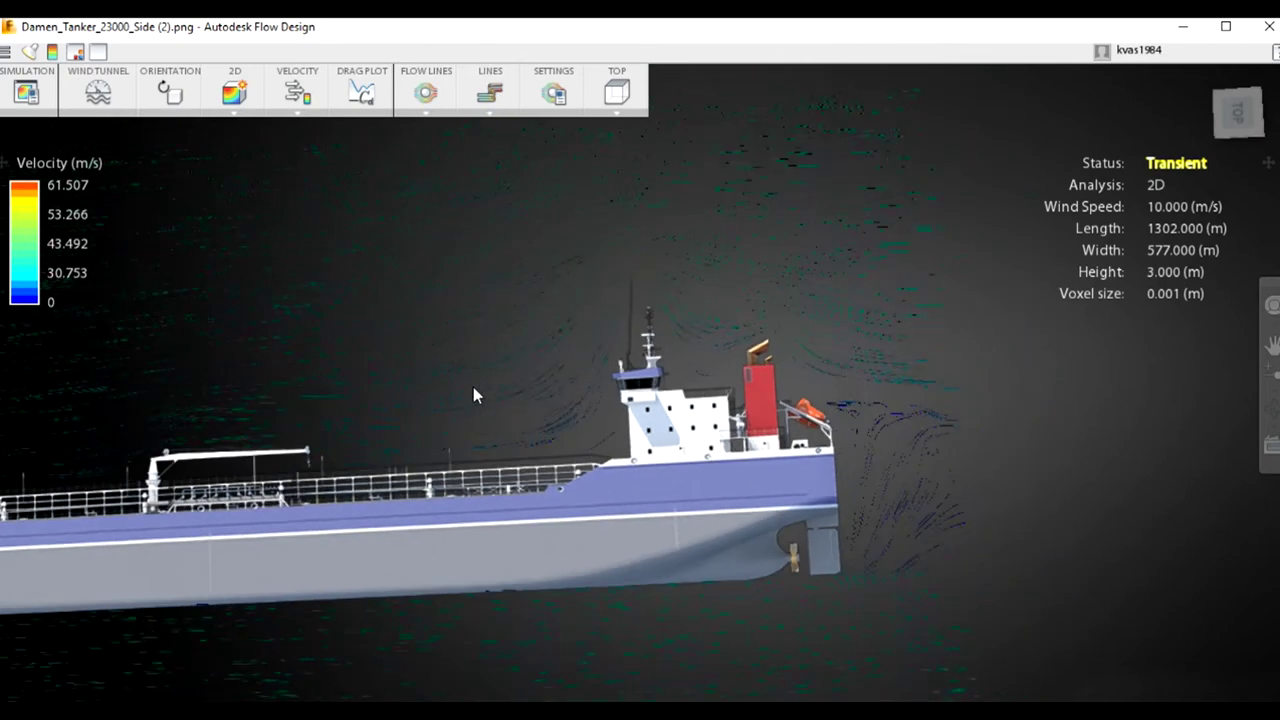
pyautogui.moveTo(397, 494); pyautogui.dragTo(588, 505, button='middle')
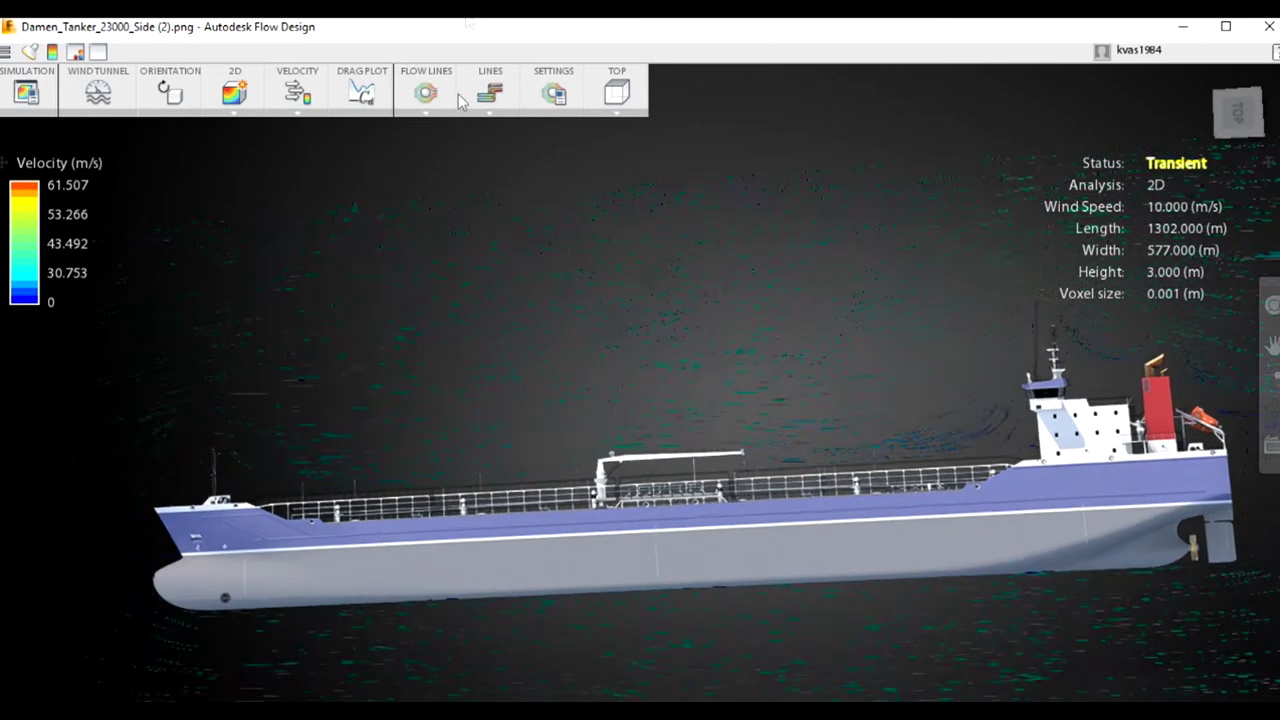
pyautogui.click(506, 97)
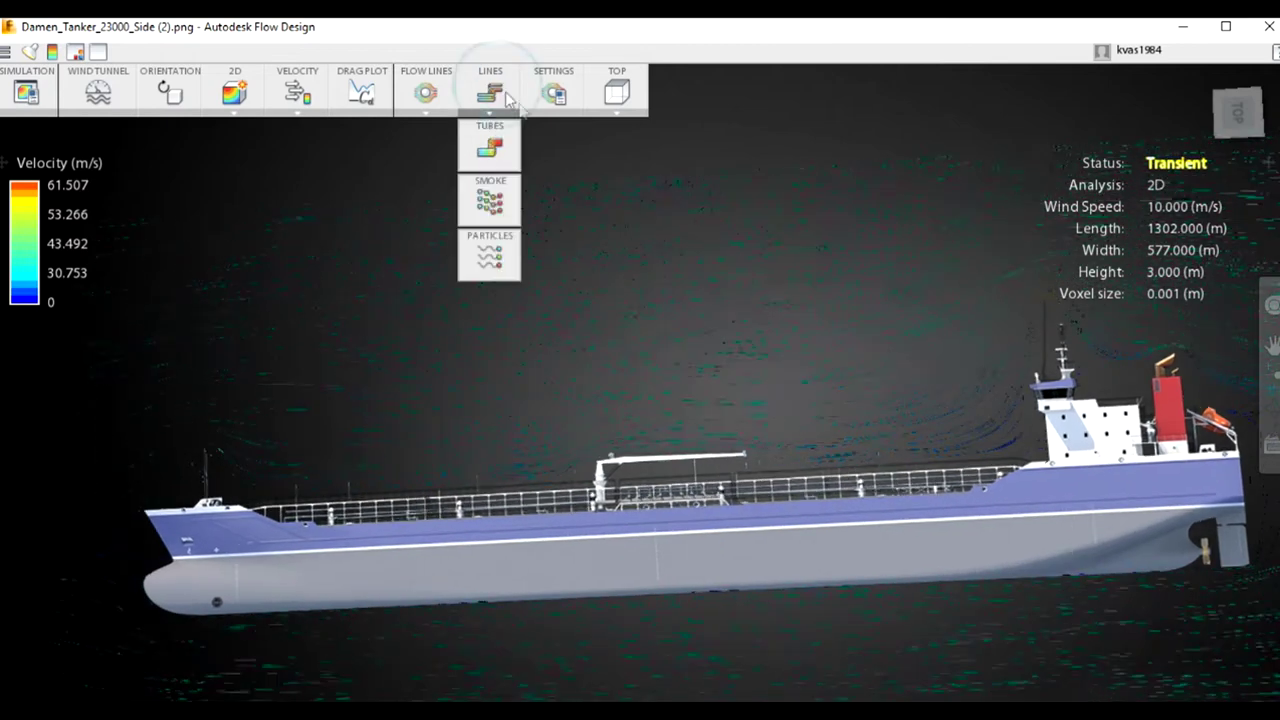
pyautogui.click(490, 146)
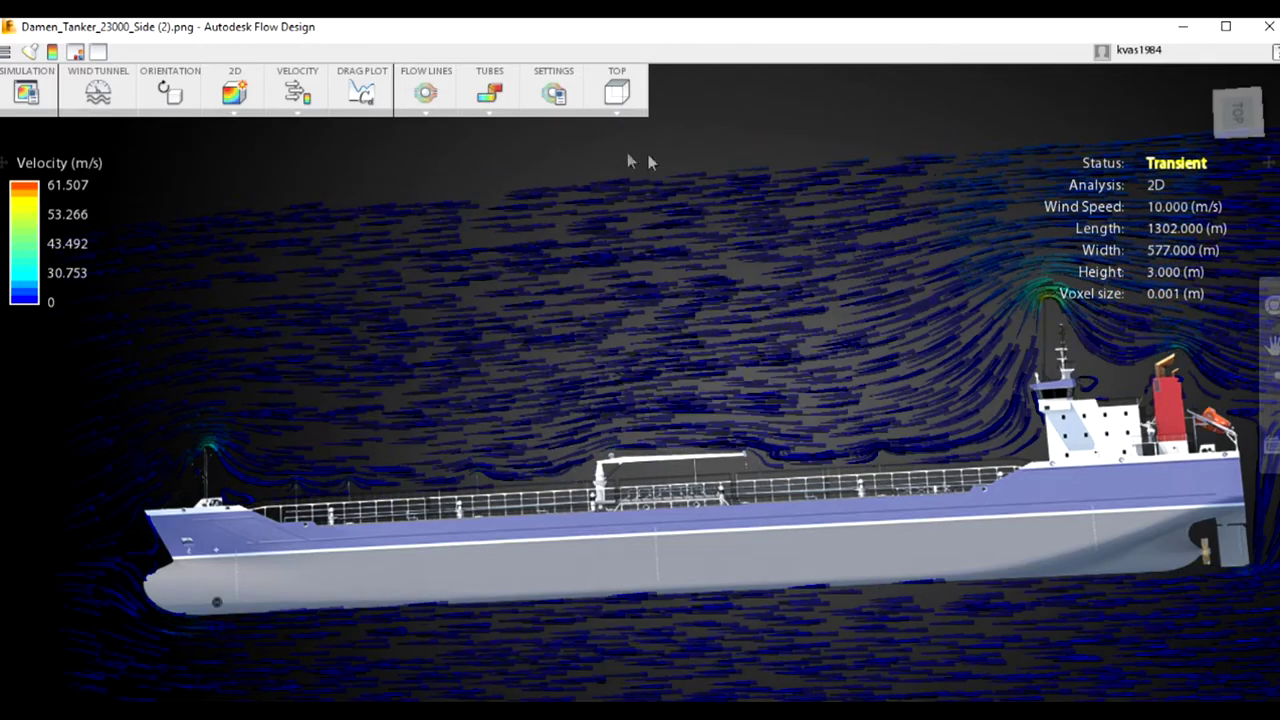
# Try tube flow line settings with a count of 851, a length of 10 and a speed of 26%
pyautogui.click(535, 100)
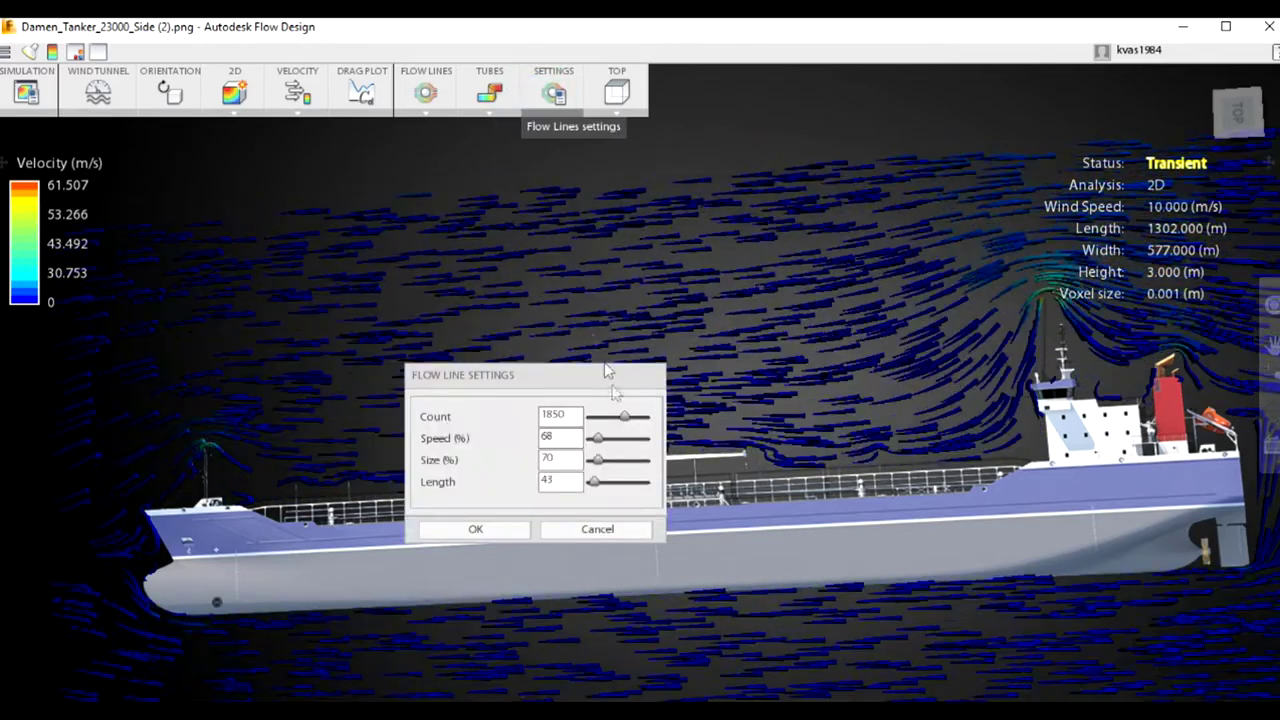
pyautogui.moveTo(625, 426); pyautogui.dragTo(591, 426)
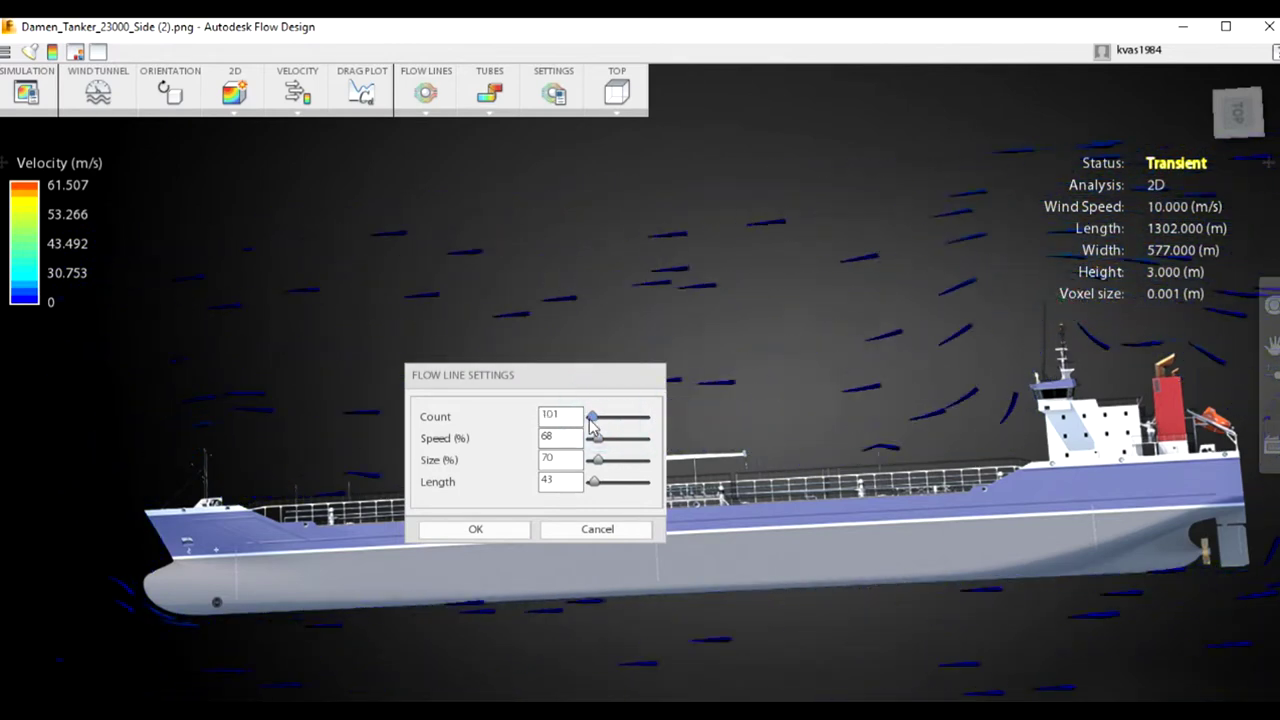
pyautogui.moveTo(594, 485); pyautogui.dragTo(622, 485)
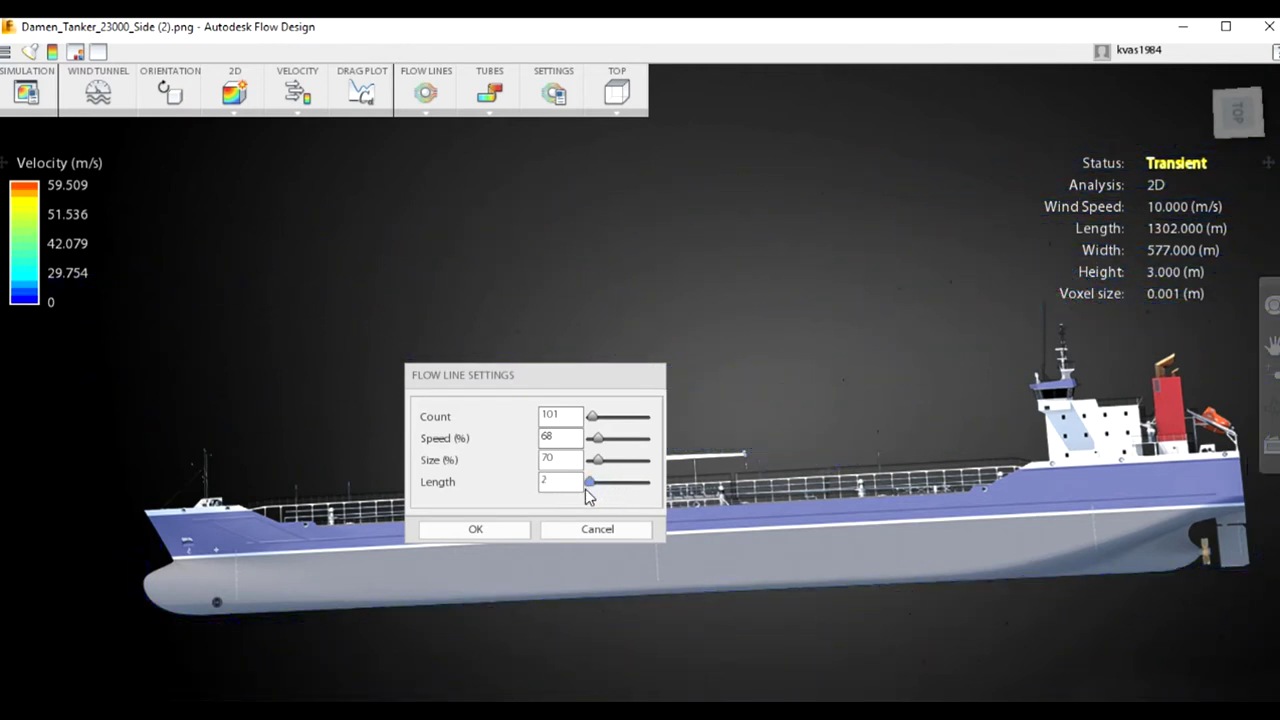
pyautogui.click(608, 418)
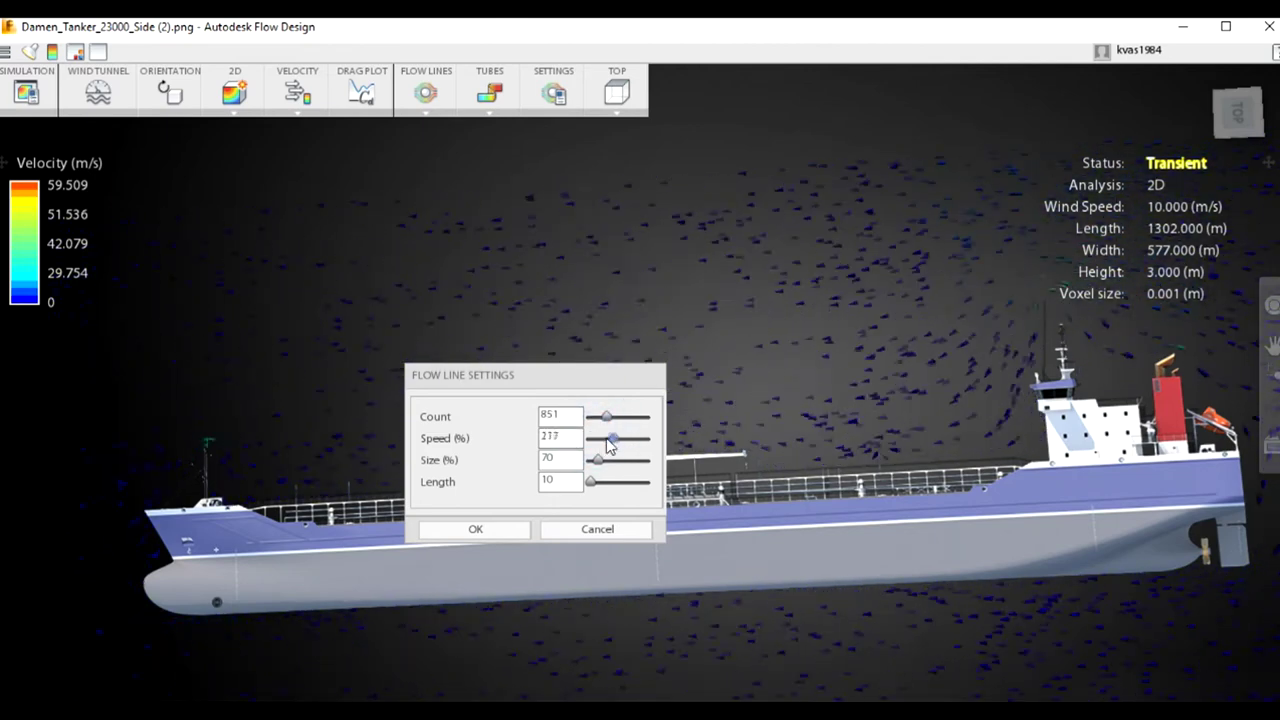
pyautogui.moveTo(594, 445); pyautogui.dragTo(592, 451)
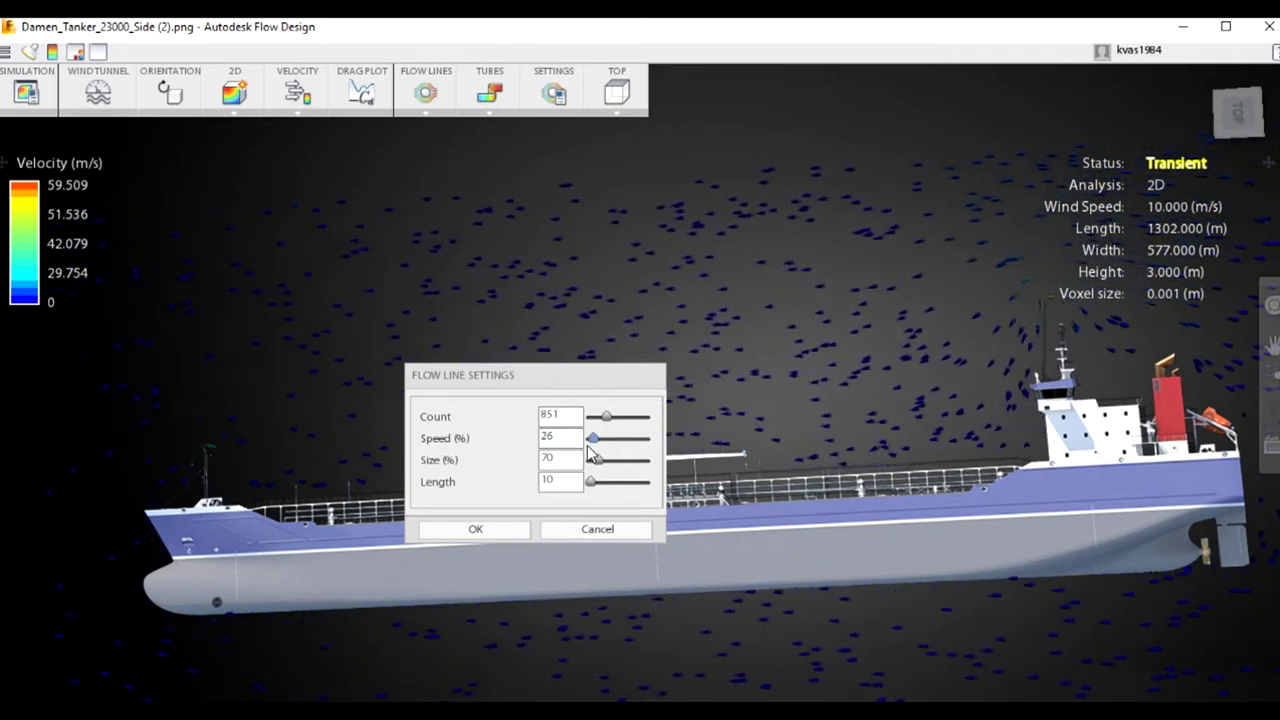
# Try flow line sizes of 359% and 51%, with the settings dialog moved clear of the tanker's midsection
pyautogui.click(598, 461)
pyautogui.moveTo(600, 469); pyautogui.dragTo(631, 460)
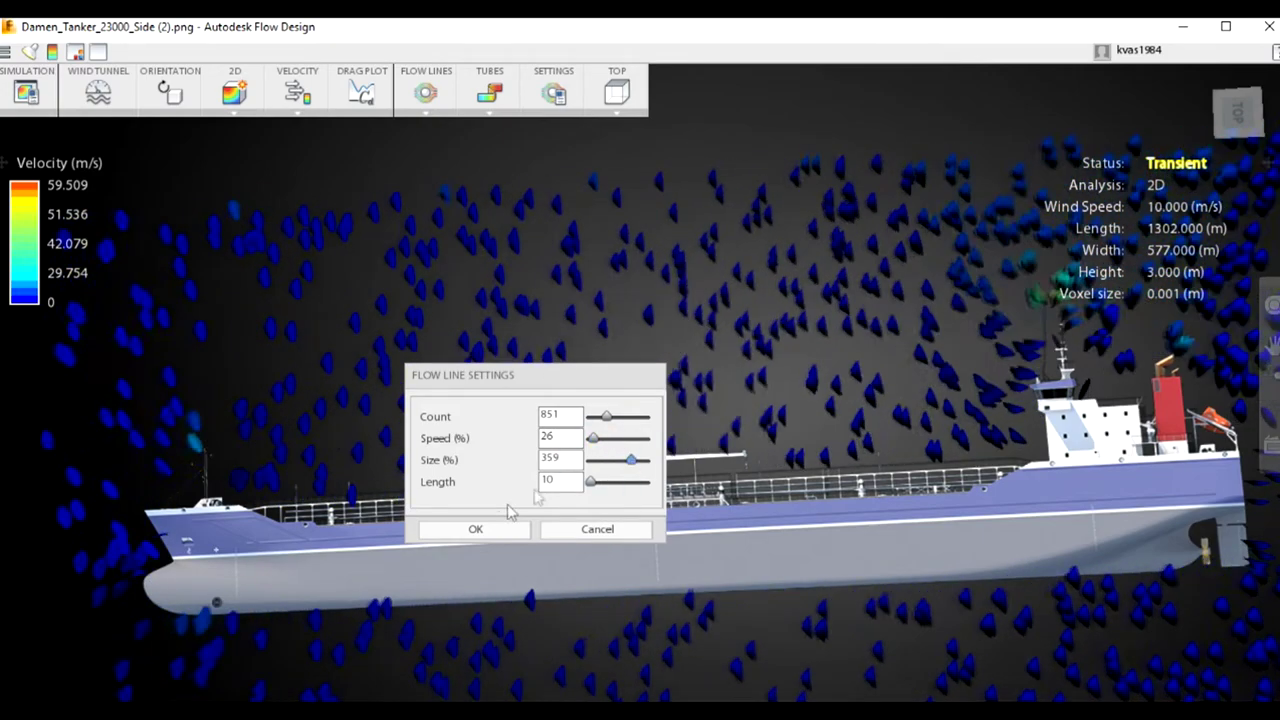
pyautogui.moveTo(556, 380); pyautogui.dragTo(1062, 551)
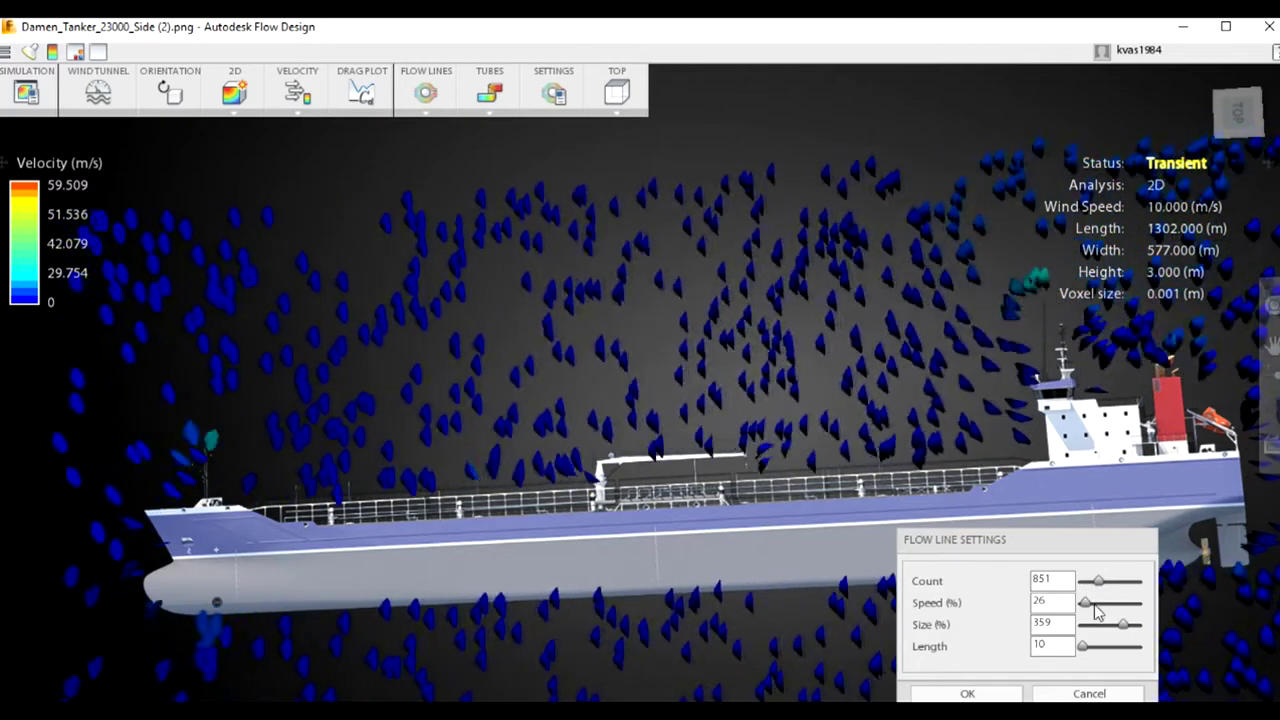
pyautogui.moveTo(1120, 628); pyautogui.dragTo(1082, 634)
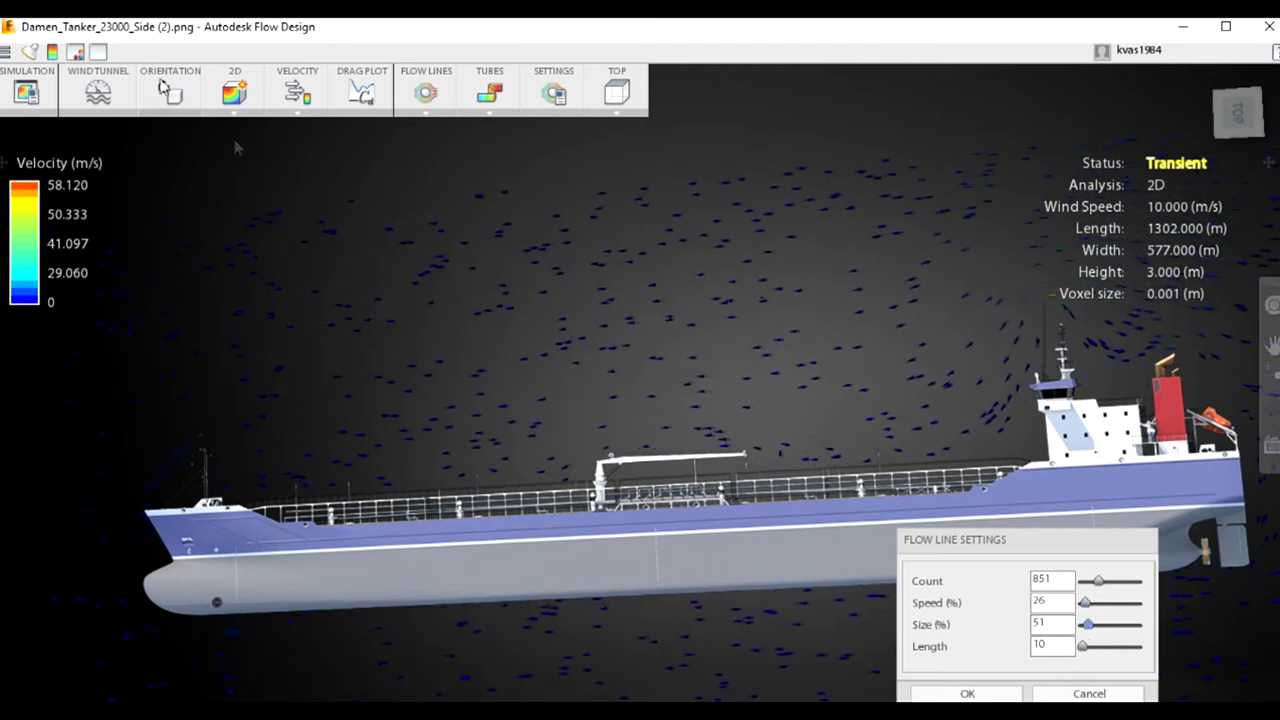
# Display the flow as lines and set the flow line count to 1051
pyautogui.click(489, 110)
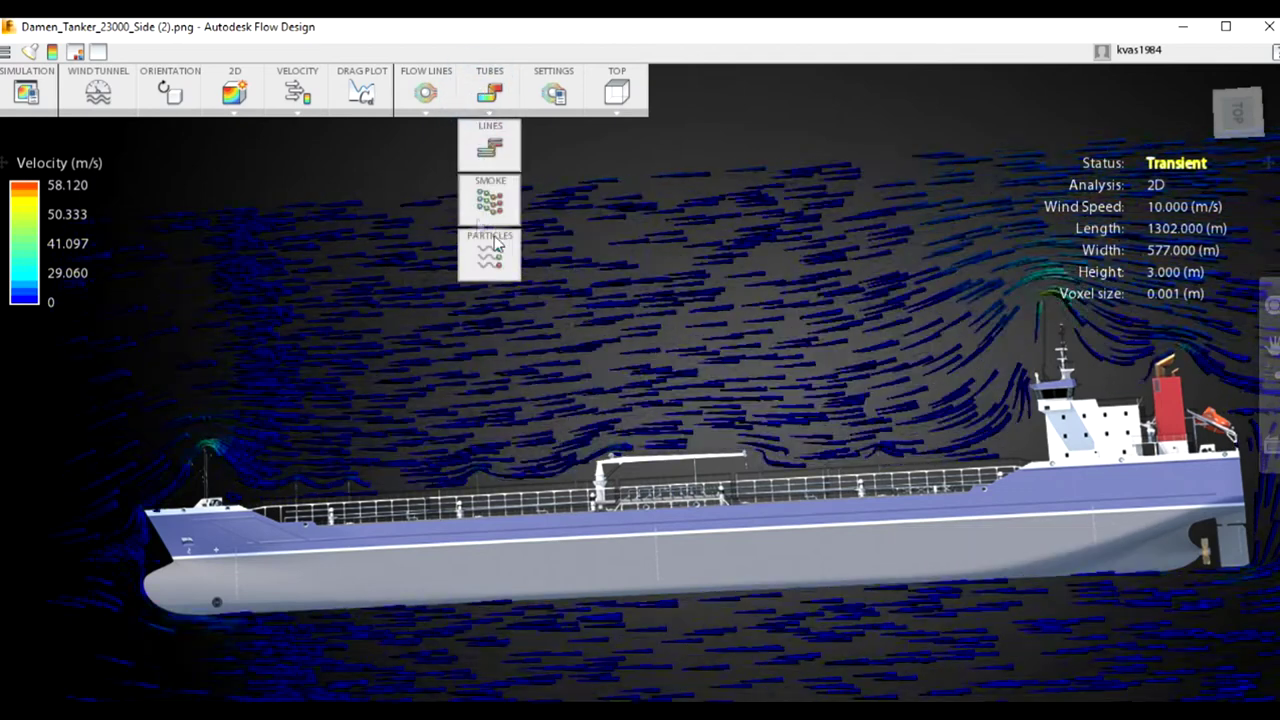
pyautogui.click(487, 144)
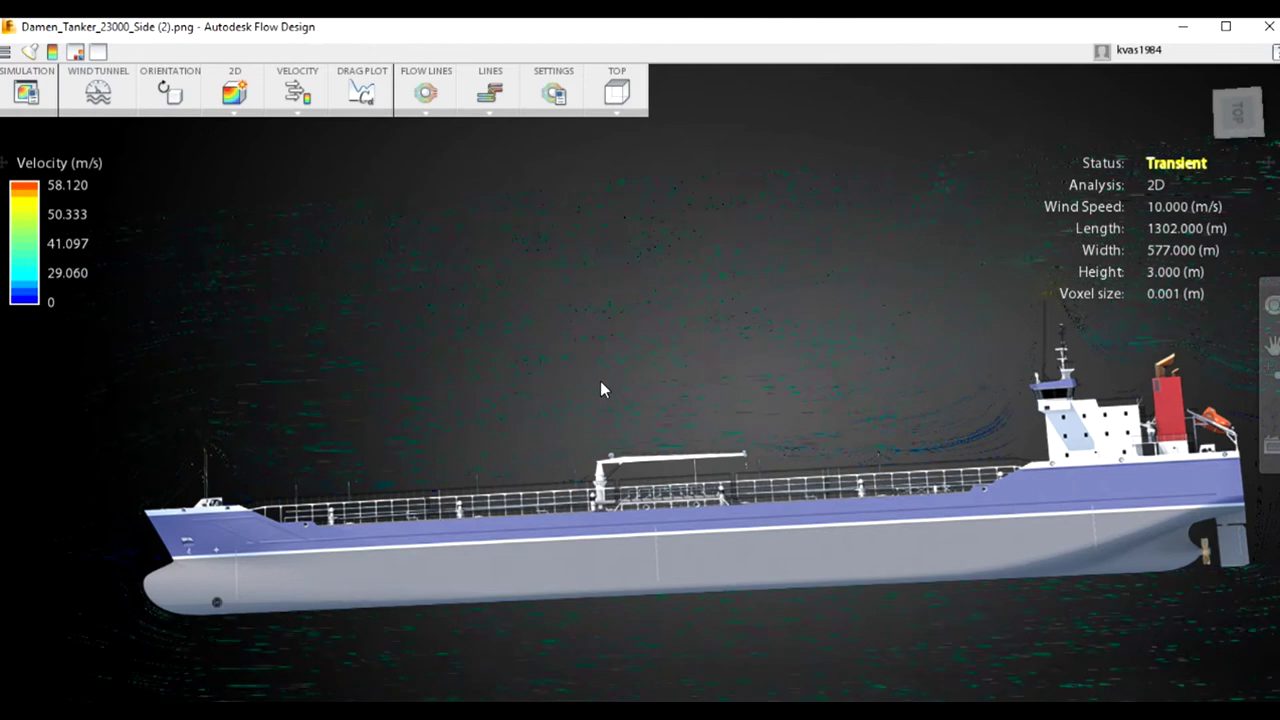
pyautogui.click(550, 92)
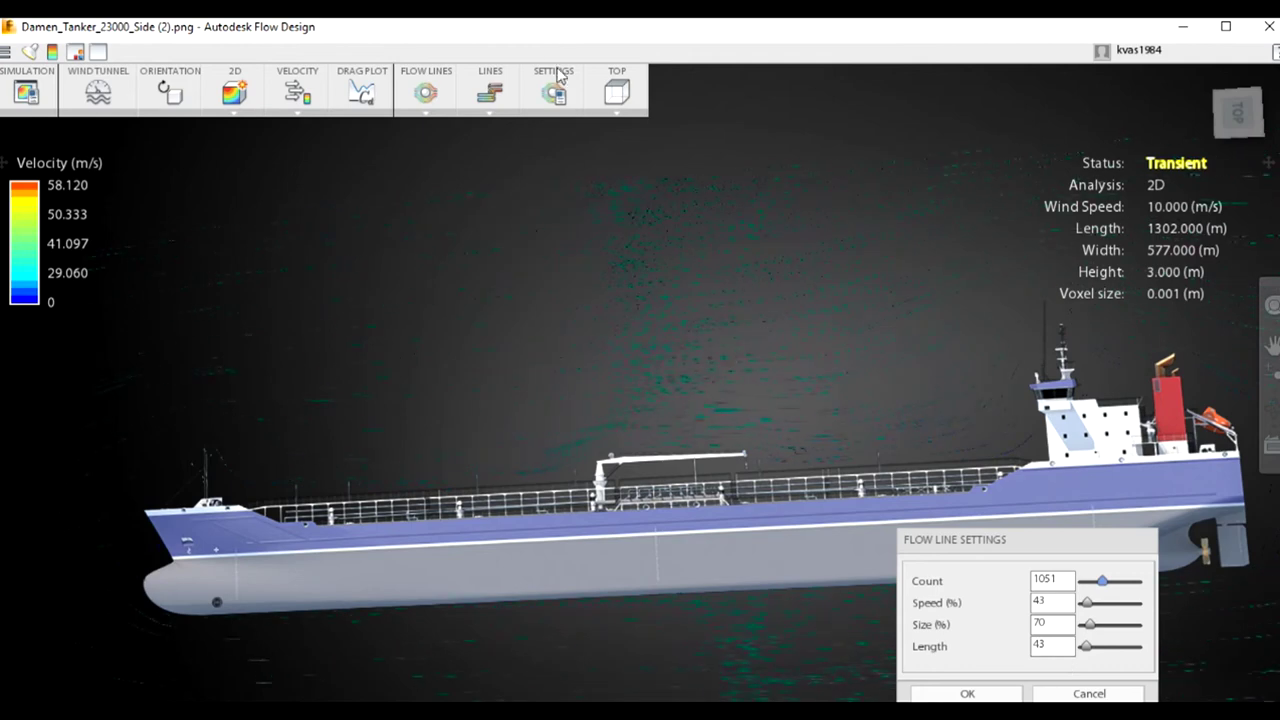
# Change the flow display to smoke and examine it over the whole tanker
pyautogui.click(488, 190)
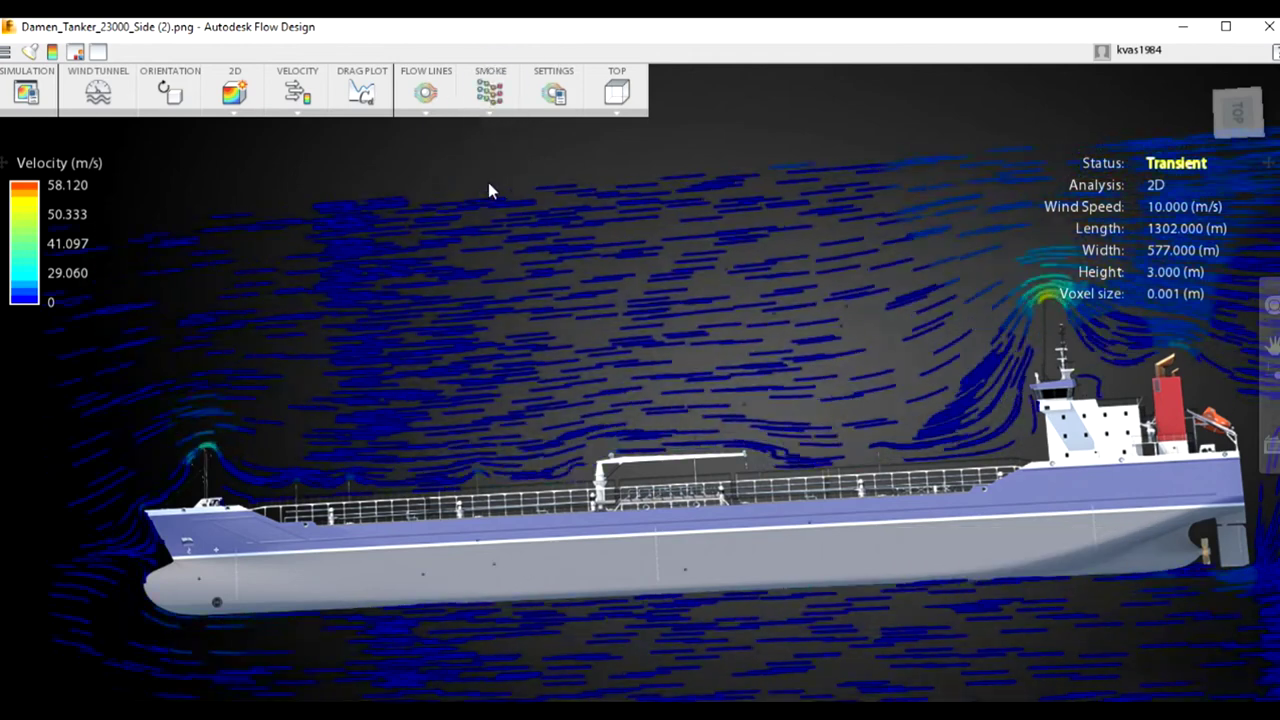
pyautogui.scroll(-3, 729, 370)
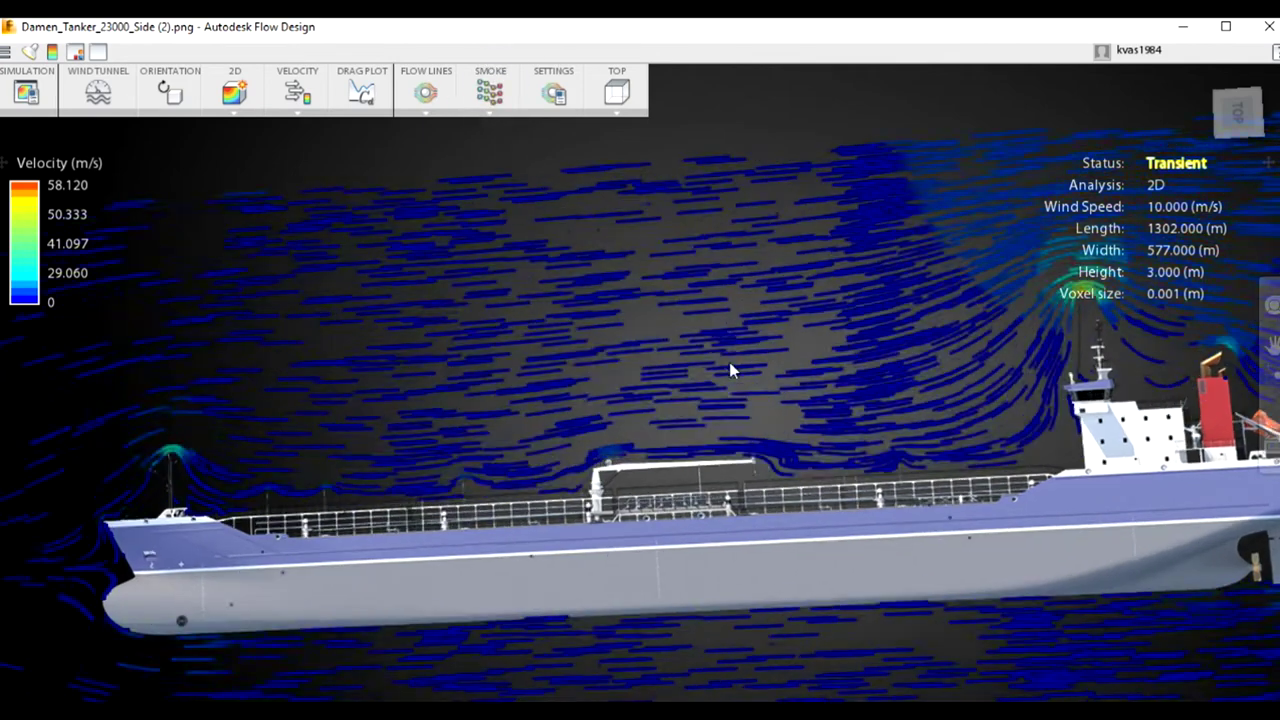
pyautogui.scroll(-3, 730, 364)
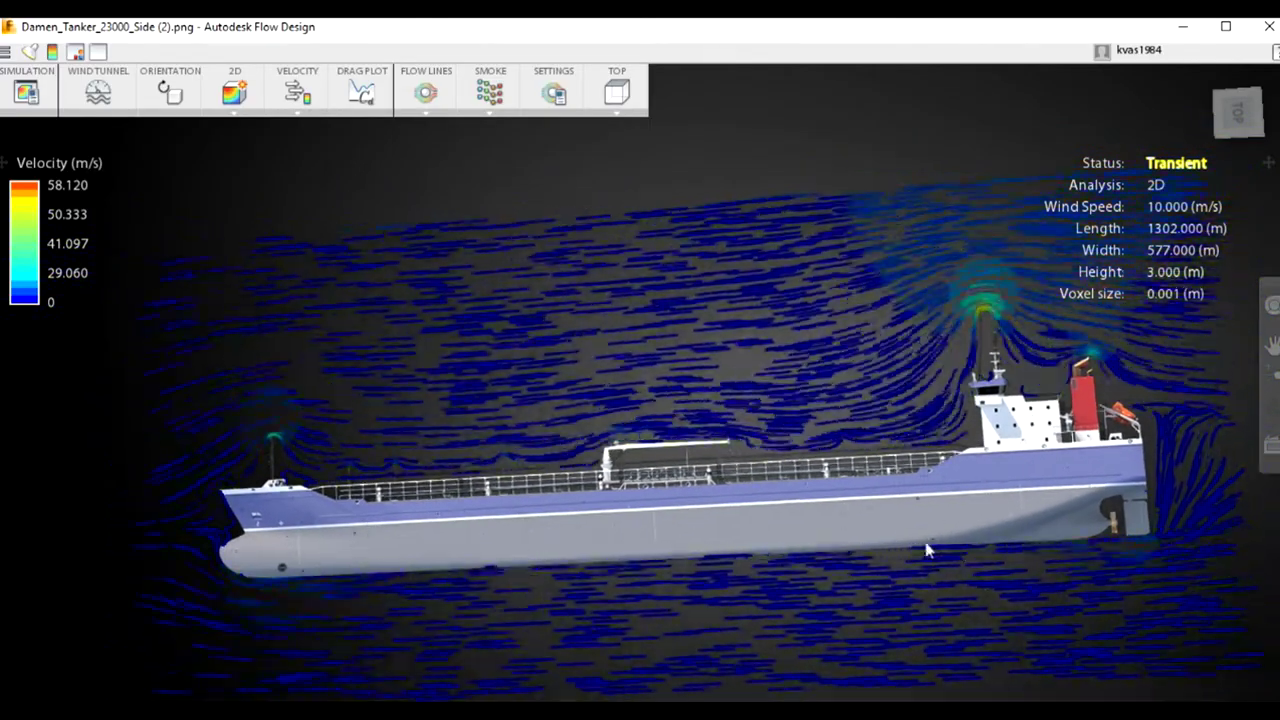
pyautogui.moveTo(853, 510)
pyautogui.mouseDown(button='middle')
pyautogui.moveTo(826, 517)
pyautogui.moveTo(853, 521)
pyautogui.mouseUp(button='middle')
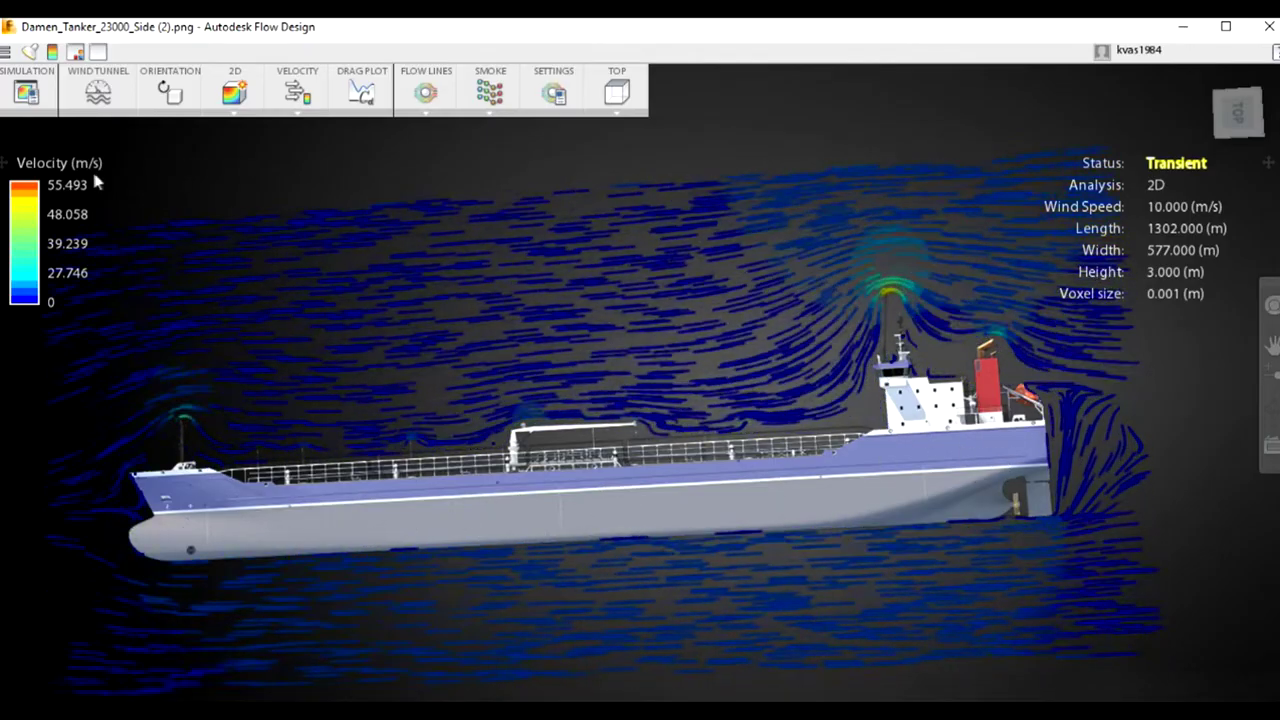
# Check the simulation resolution settings and raise the wind tunnel's wind speed to 61 m/s
pyautogui.click(27, 90)
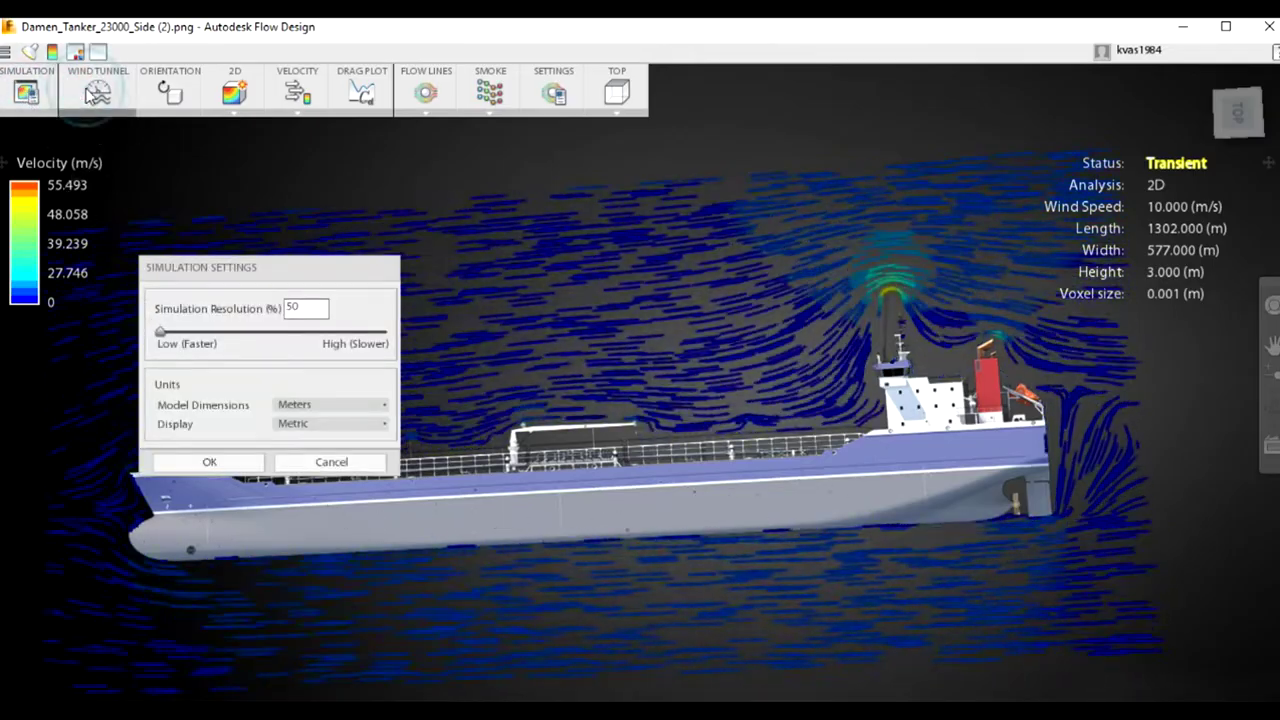
pyautogui.click(98, 90)
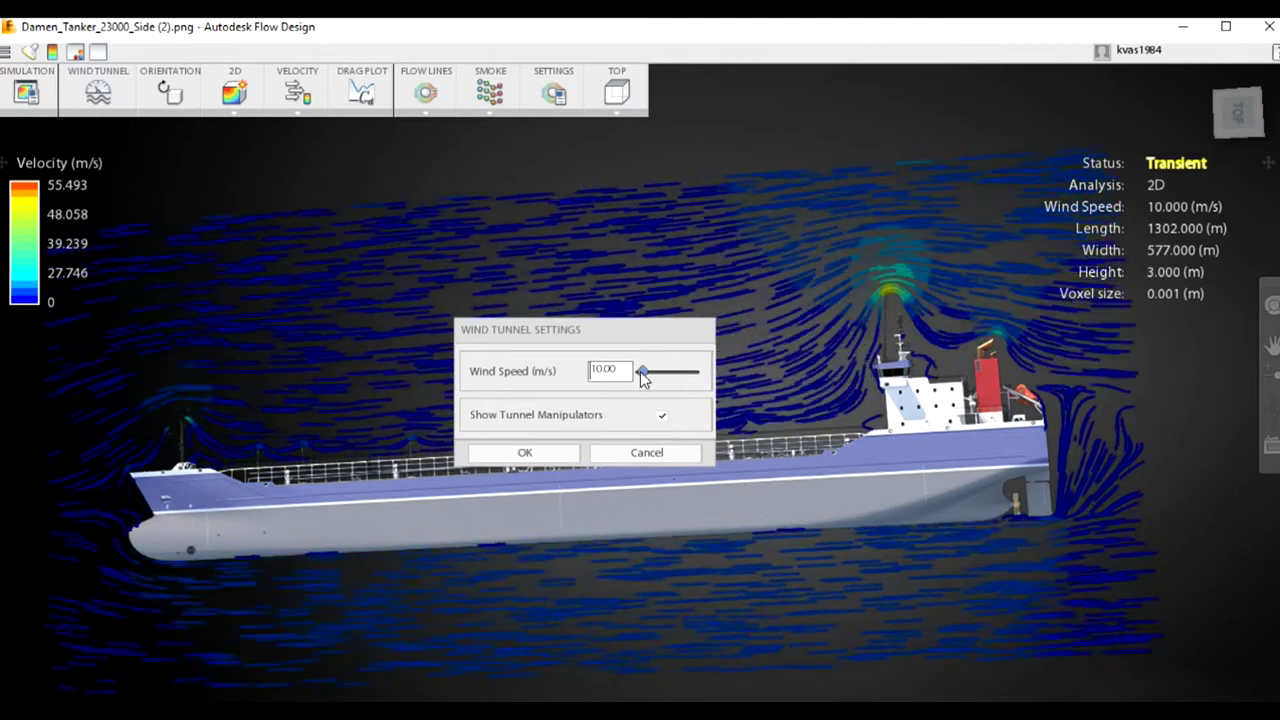
pyautogui.moveTo(642, 372); pyautogui.dragTo(648, 377)
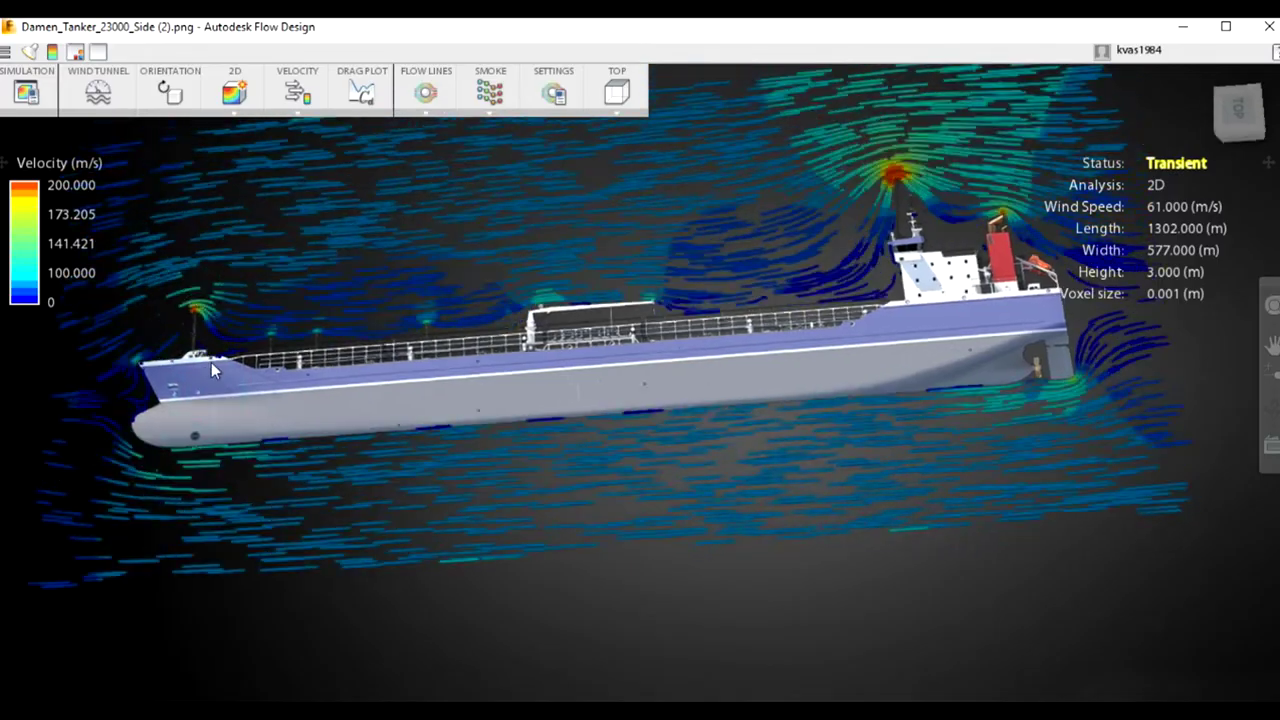
# Show the drag plot and align the view squarely to the top face, framing the whole tanker above the plot
pyautogui.click(361, 92)
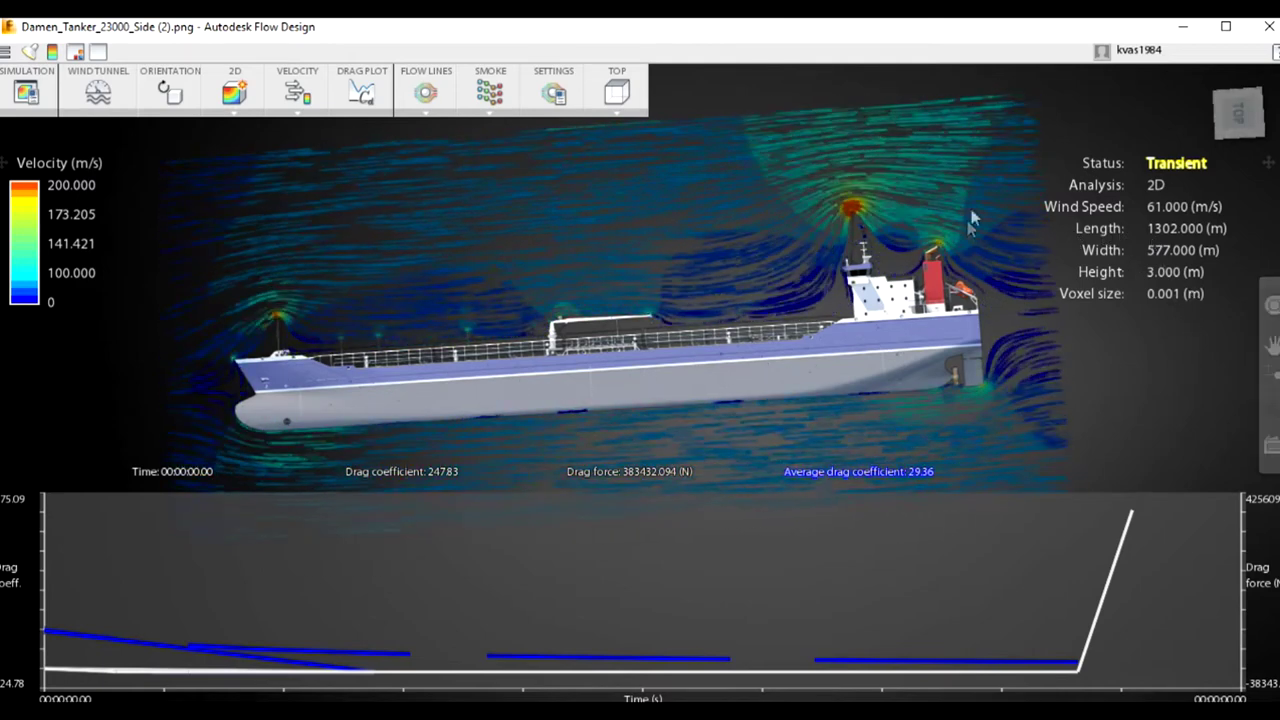
pyautogui.click(1246, 130)
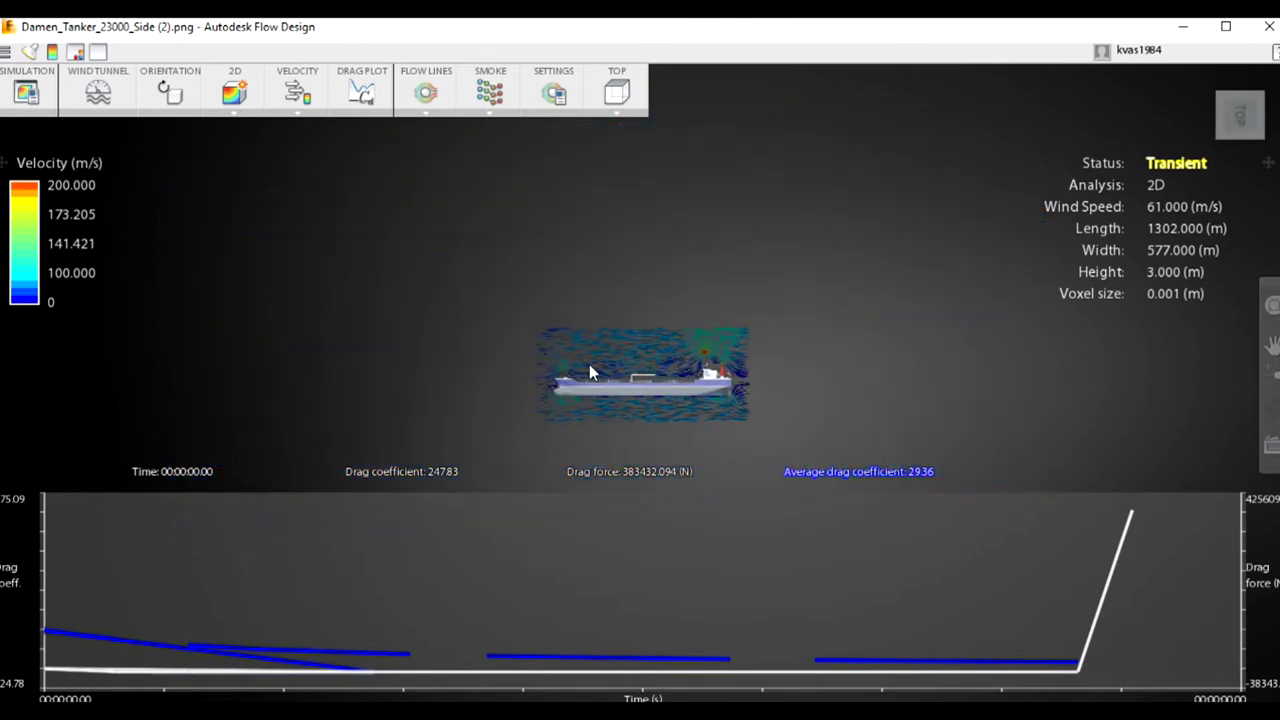
pyautogui.scroll(5, 679, 369)
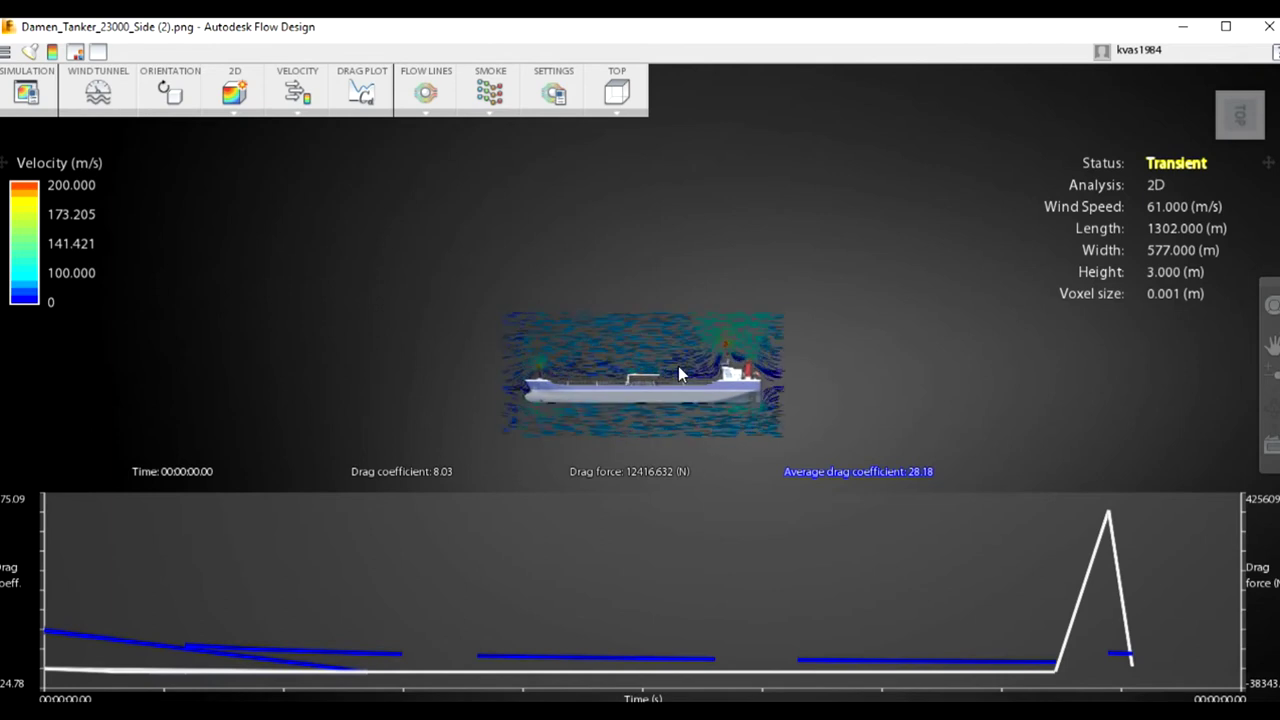
pyautogui.scroll(3, 678, 366)
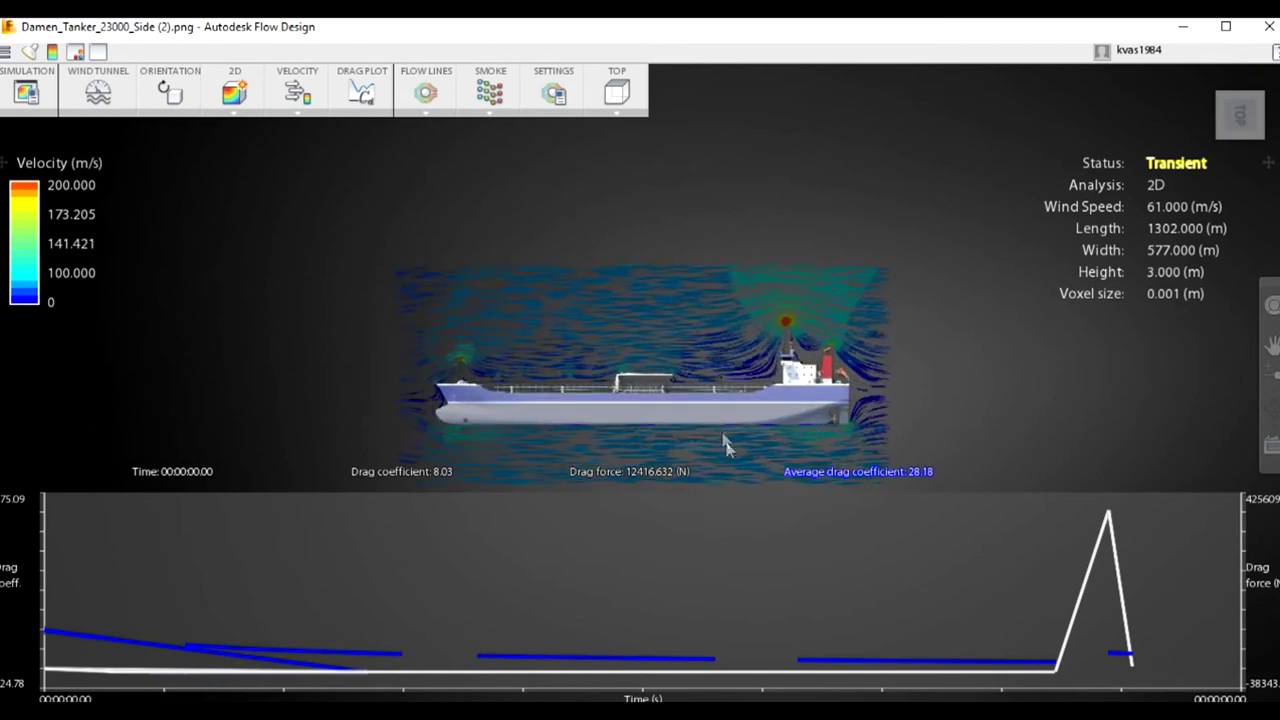
pyautogui.scroll(3, 870, 485)
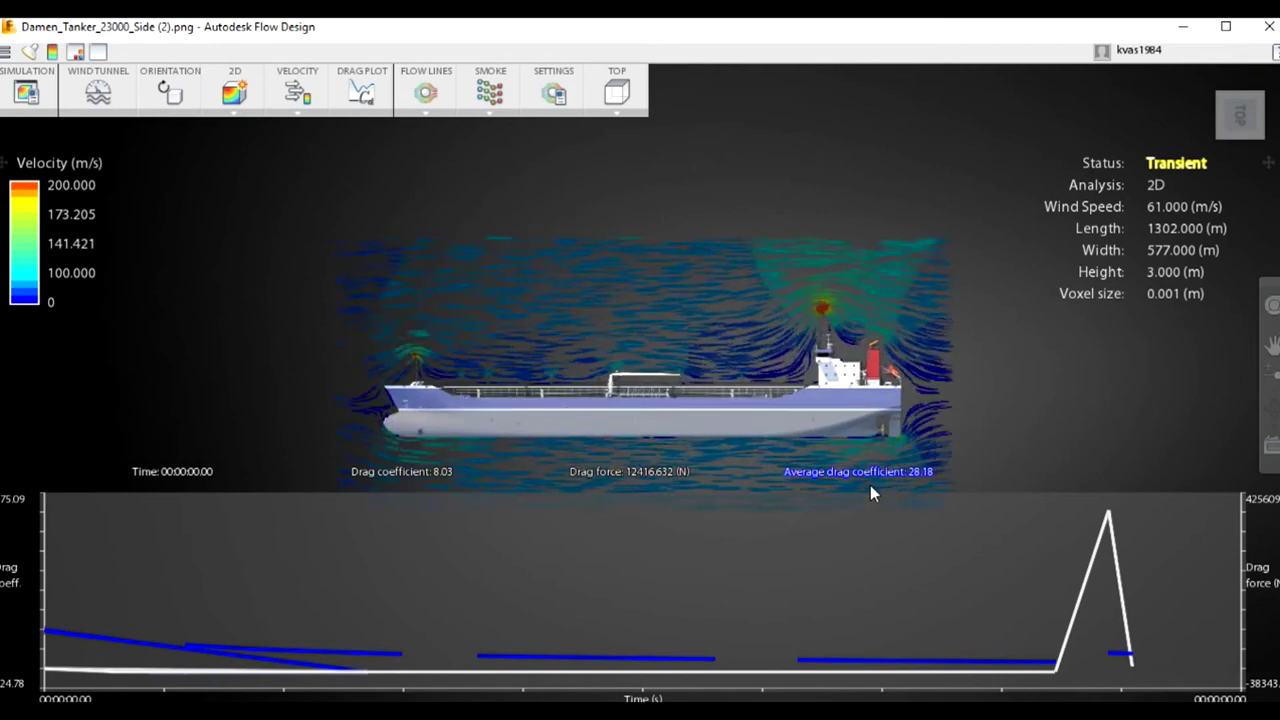
pyautogui.scroll(2, 872, 415)
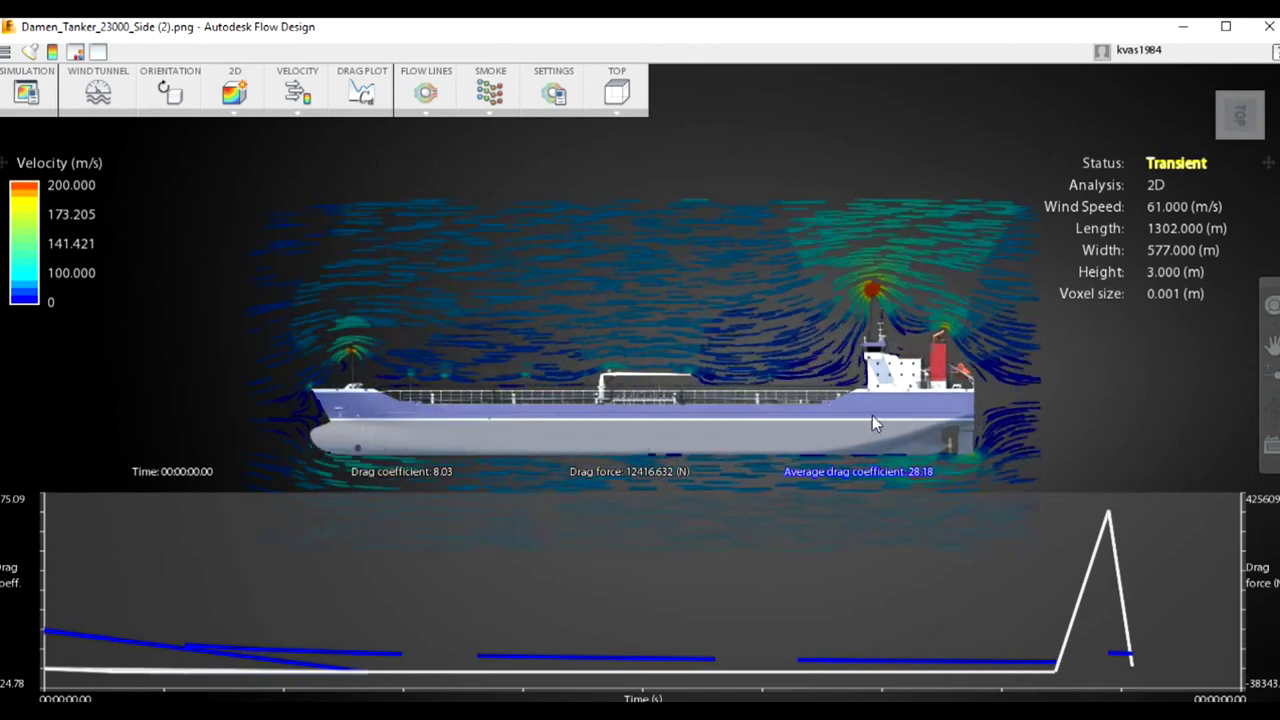
pyautogui.moveTo(876, 365); pyautogui.dragTo(884, 320, button='middle')
pyautogui.scroll(1, 653, 397)
pyautogui.scroll(2, 653, 397)
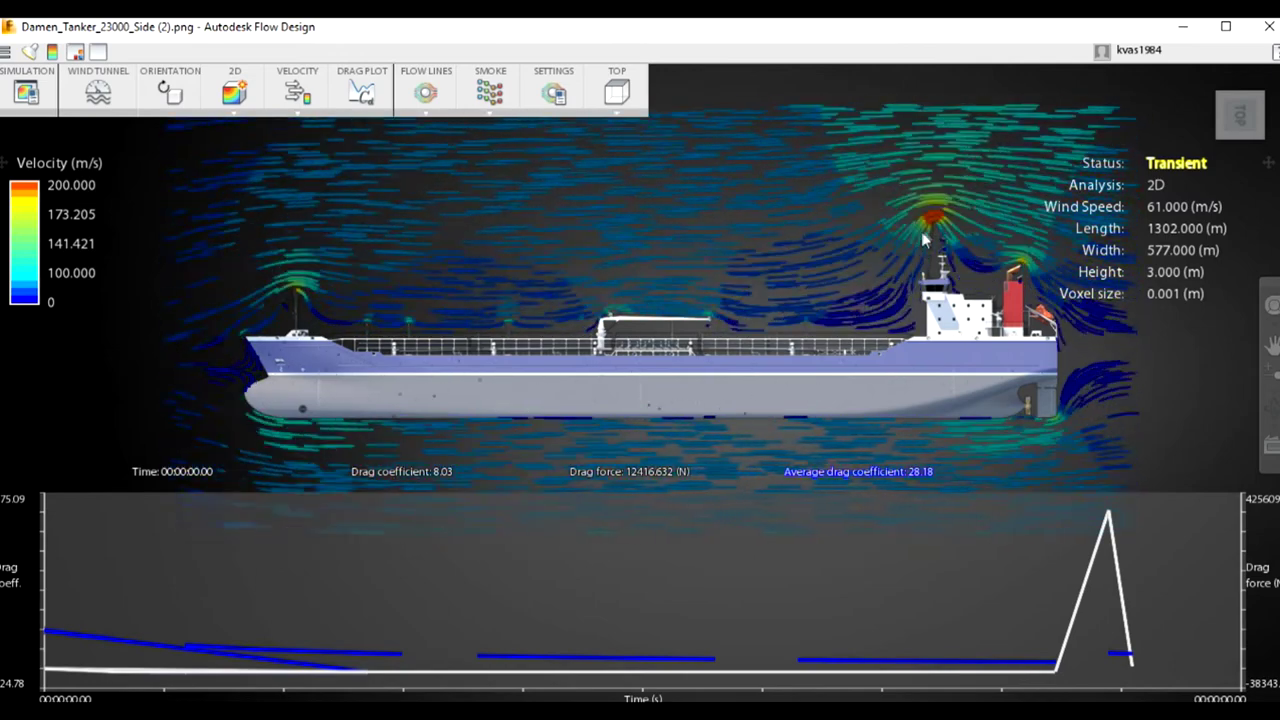
pyautogui.scroll(2, 945, 210)
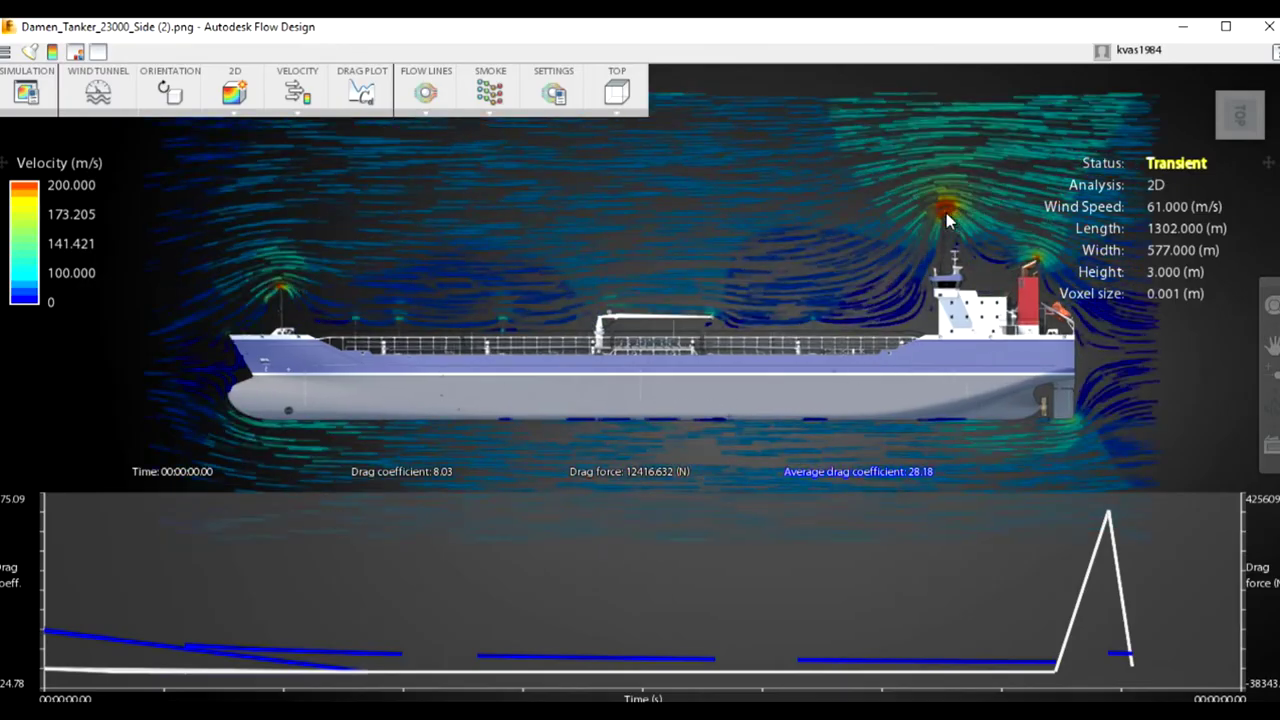
pyautogui.scroll(1, 950, 195)
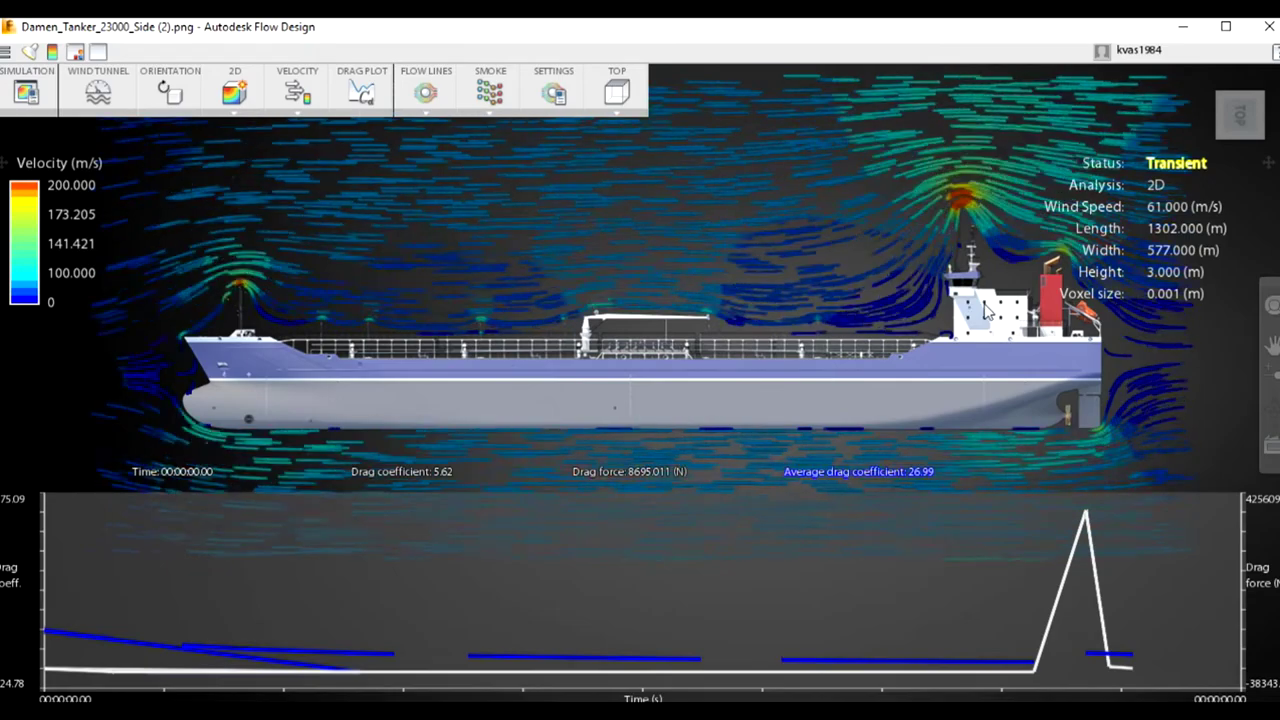
# Examine the smoke flow around the stern superstructure, mast and funnel at close range
pyautogui.moveTo(922, 320); pyautogui.dragTo(762, 320, button='middle')
pyautogui.scroll(5, 760, 320)
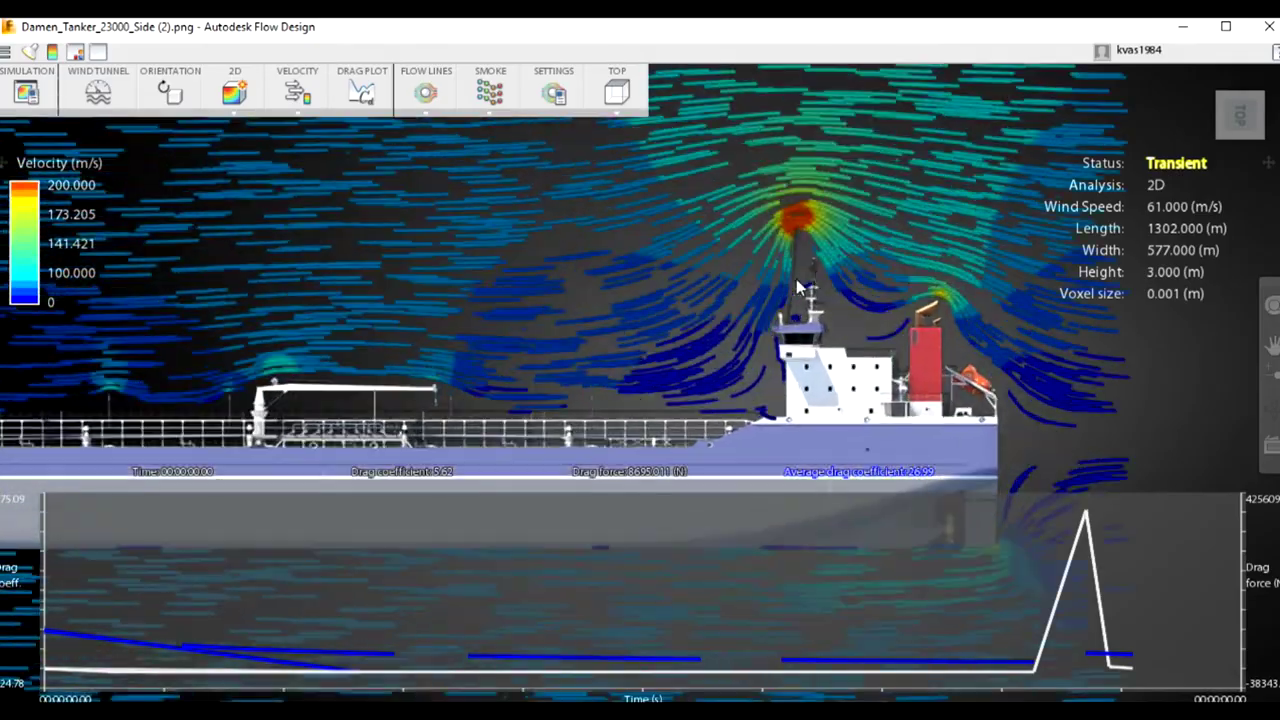
pyautogui.scroll(3, 851, 226)
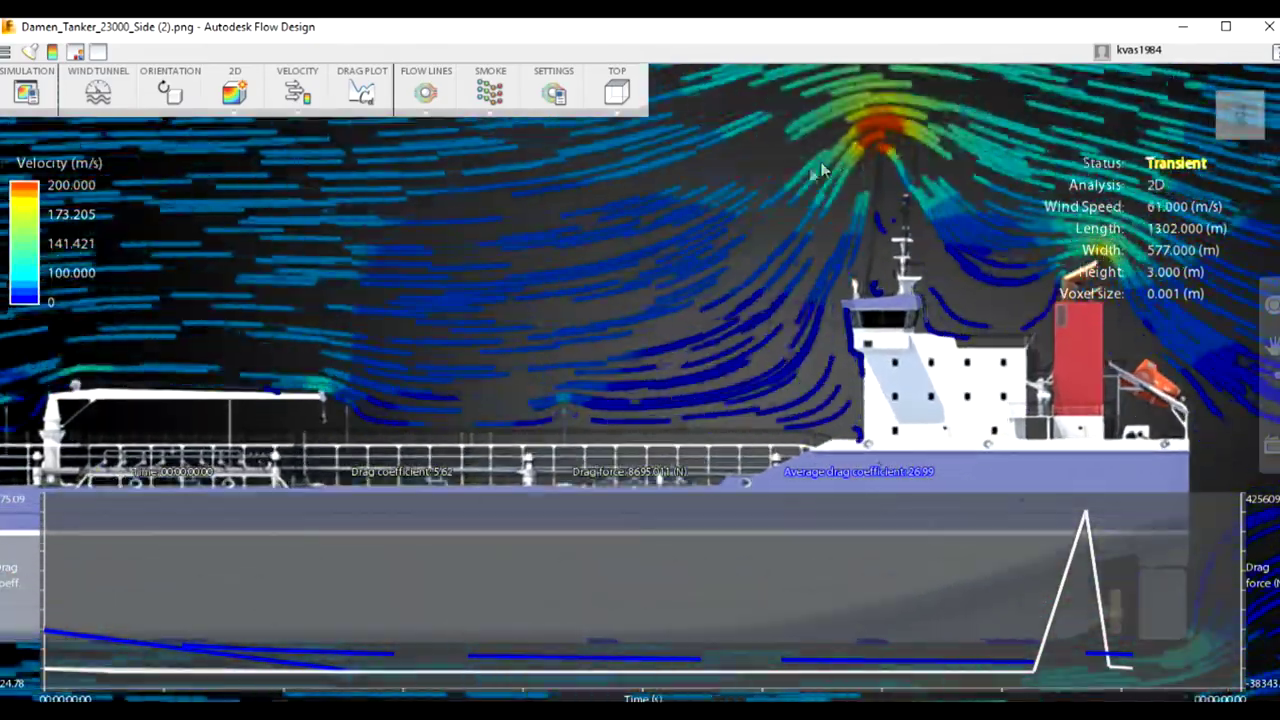
pyautogui.scroll(-2, 916, 292)
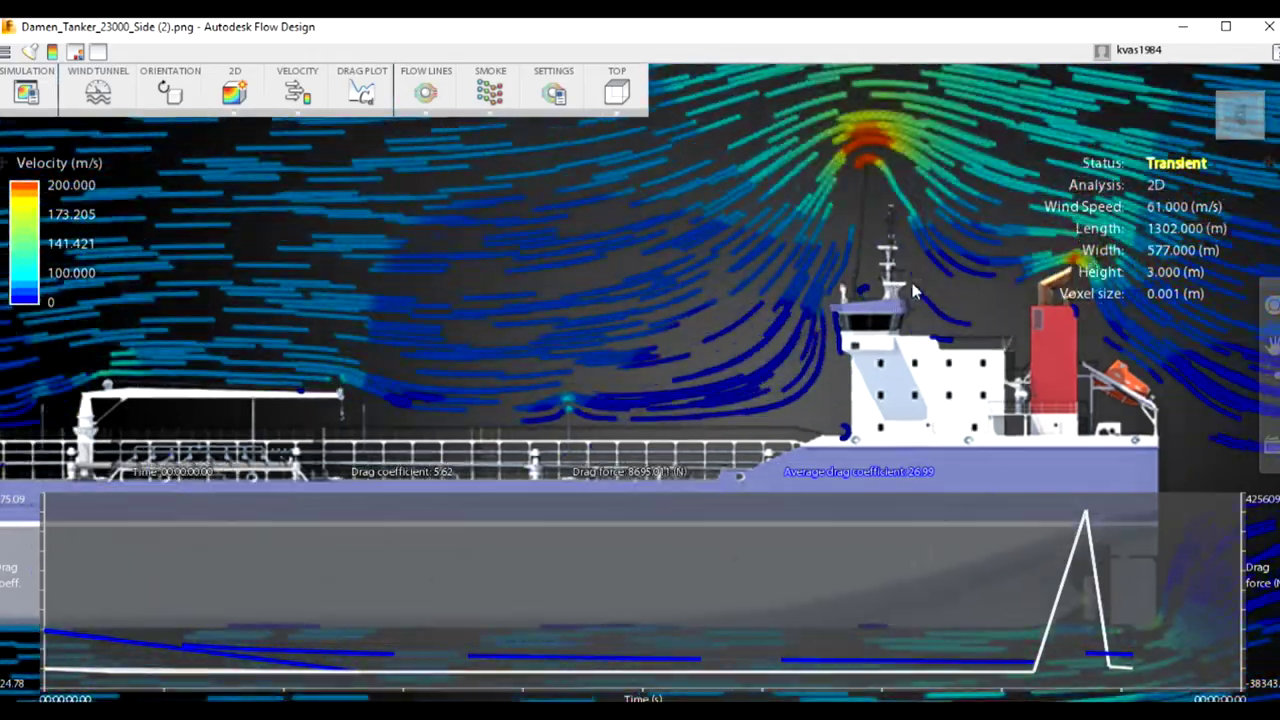
pyautogui.scroll(-2, 916, 292)
pyautogui.scroll(-1, 902, 286)
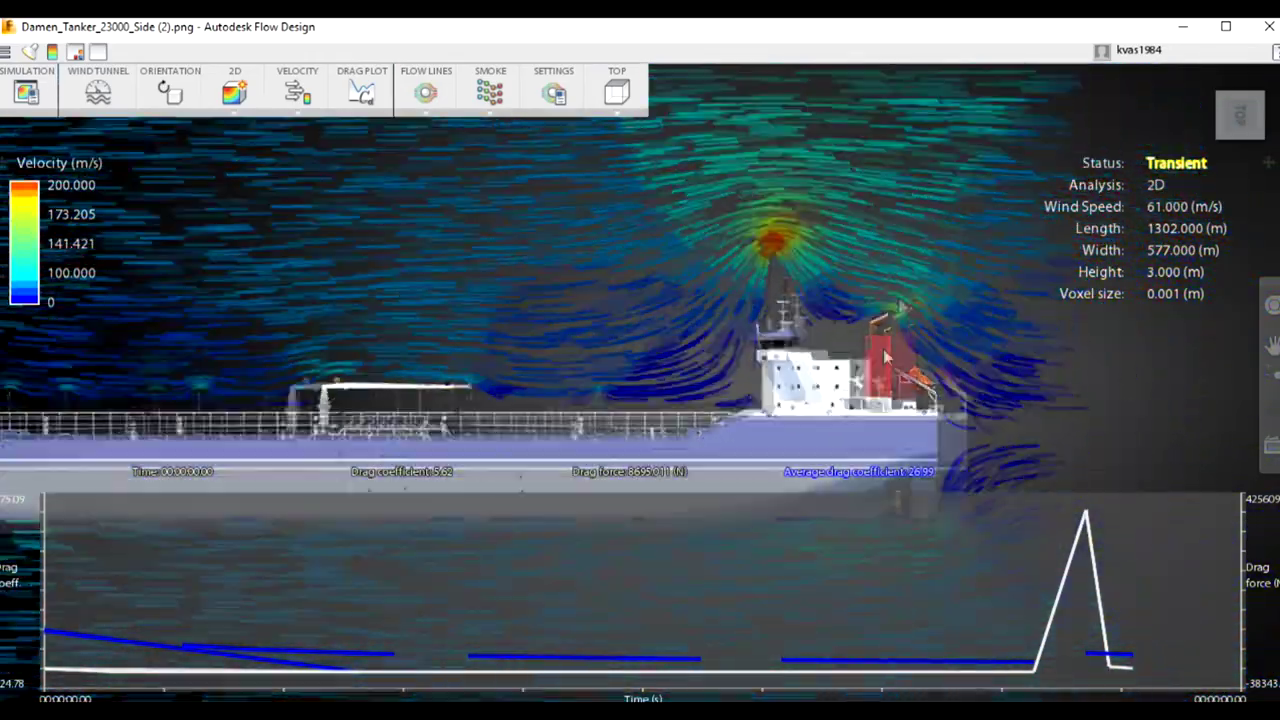
pyautogui.scroll(-3, 790, 358)
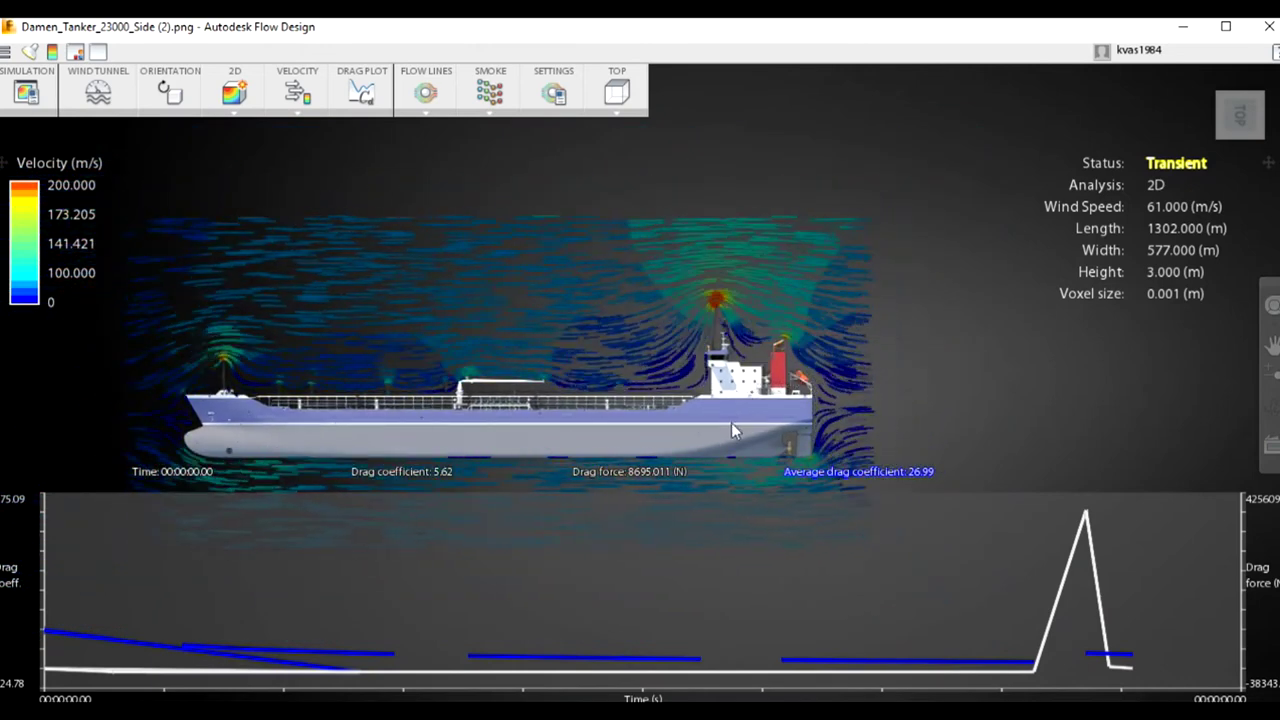
# Examine the smoke flow along the whole deck, and closely around the bow mast and the crane amidships
pyautogui.moveTo(729, 424); pyautogui.dragTo(758, 419, button='middle')
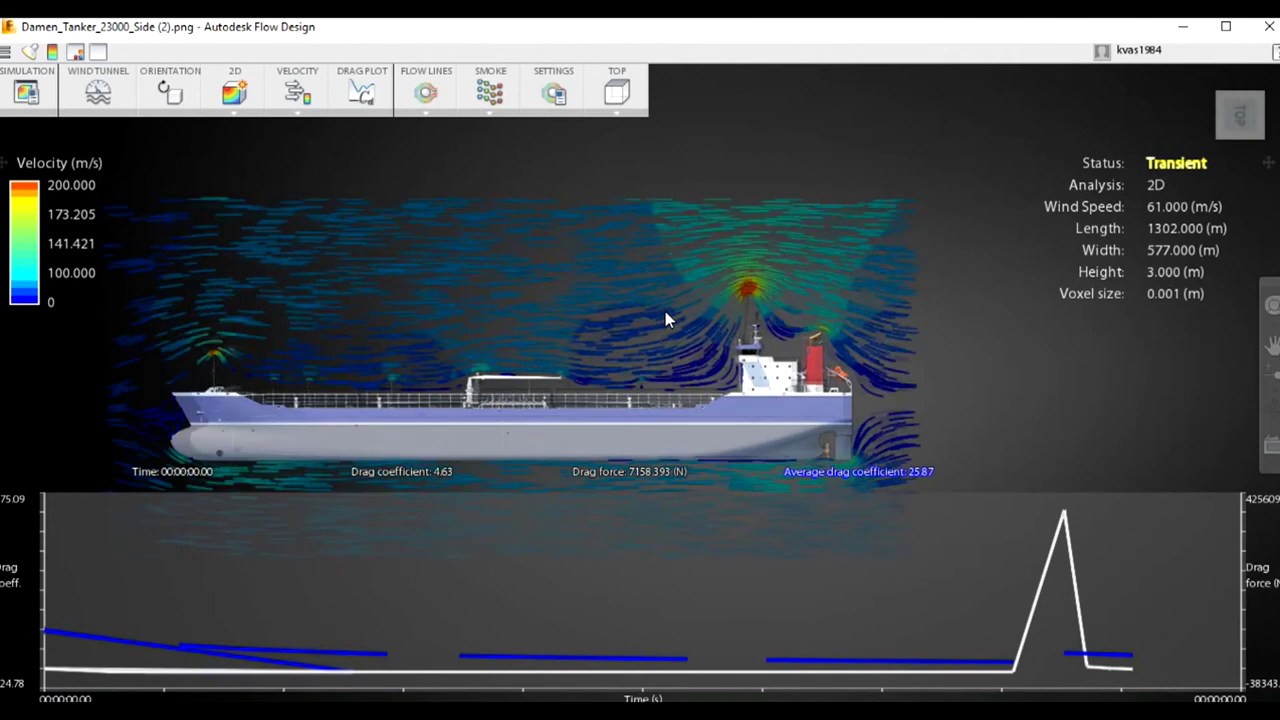
pyautogui.scroll(3, 674, 322)
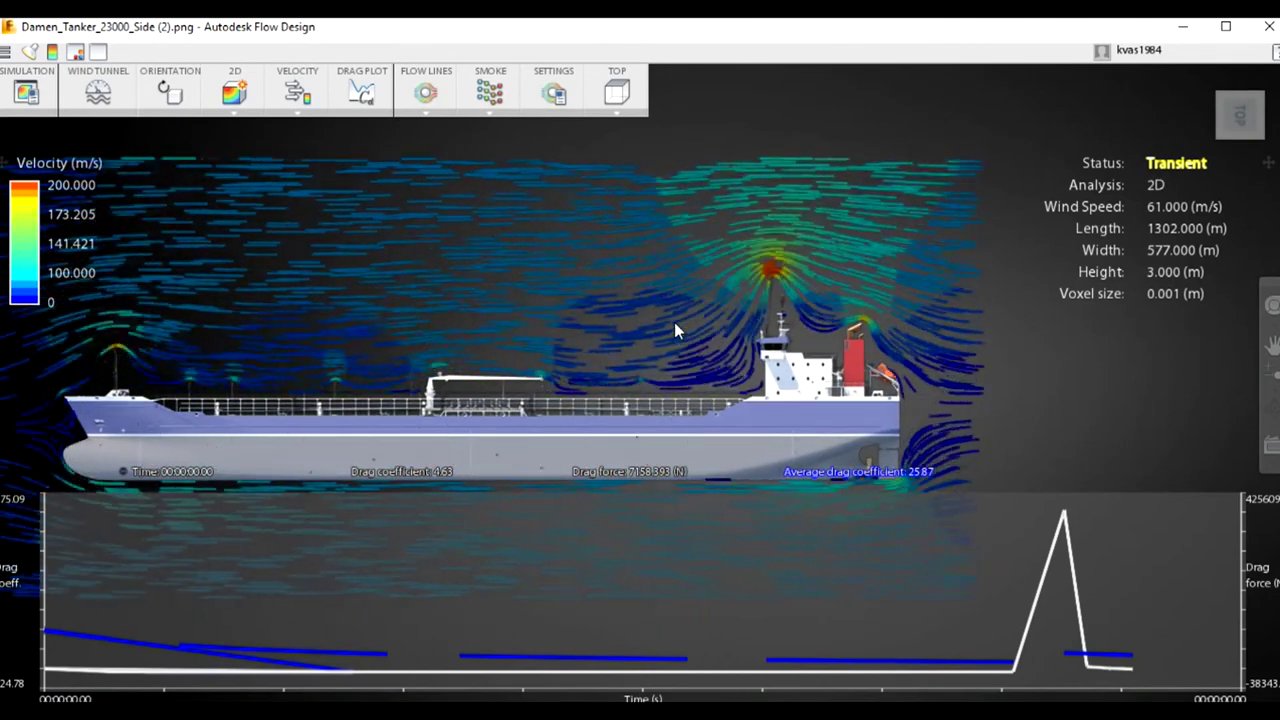
pyautogui.moveTo(234, 434); pyautogui.dragTo(557, 434, button='middle')
pyautogui.scroll(5, 438, 396)
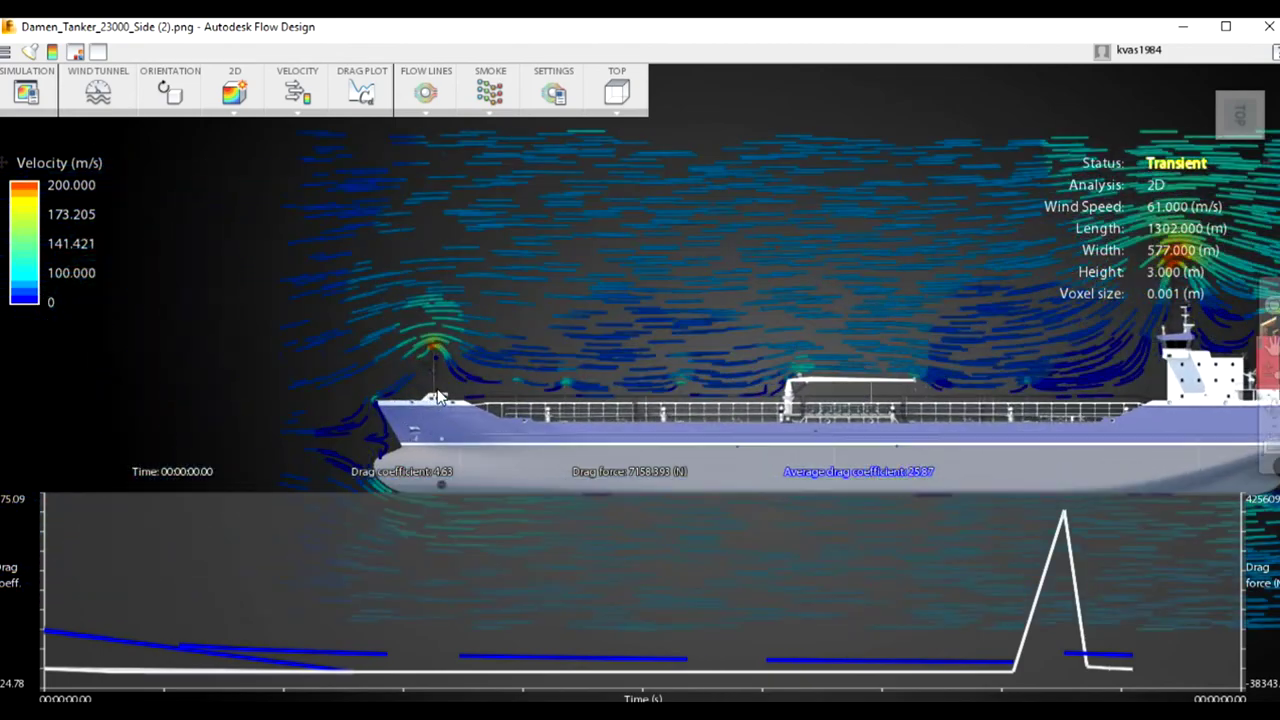
pyautogui.scroll(2, 437, 394)
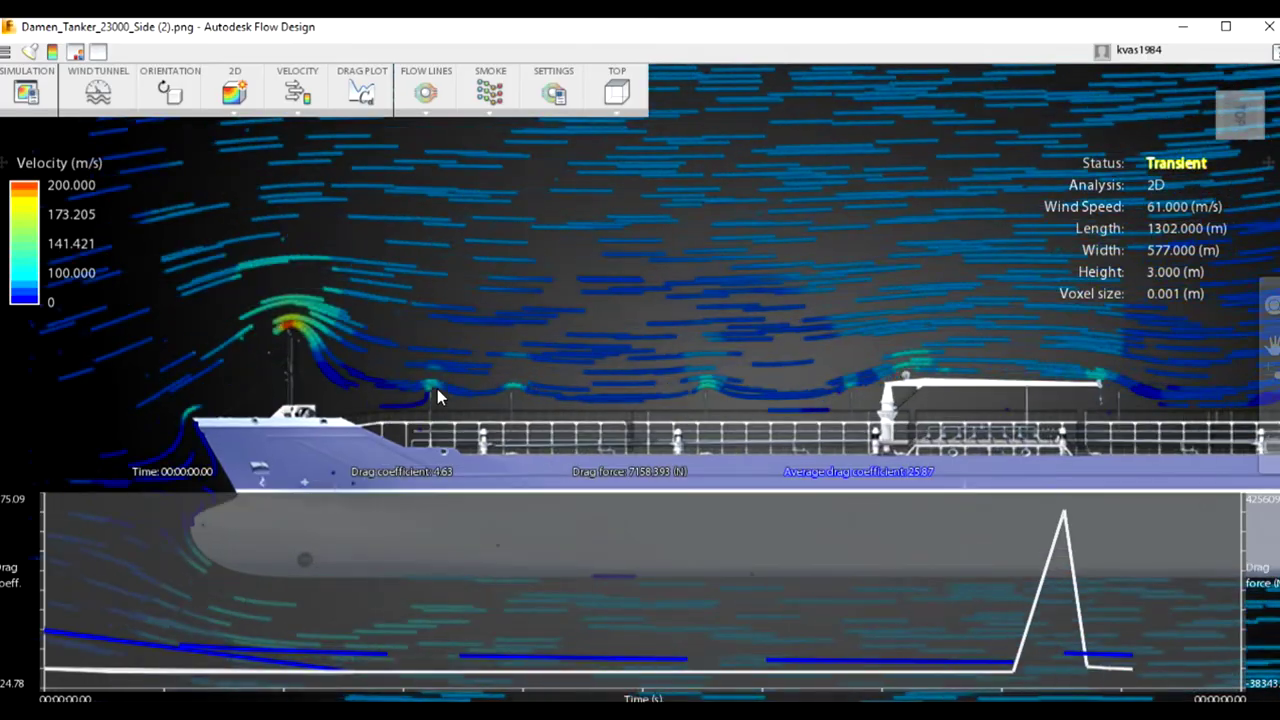
# Hide the drag plot and examine the flow around the stern, from the mast and funnel down to the rudder
pyautogui.click(362, 95)
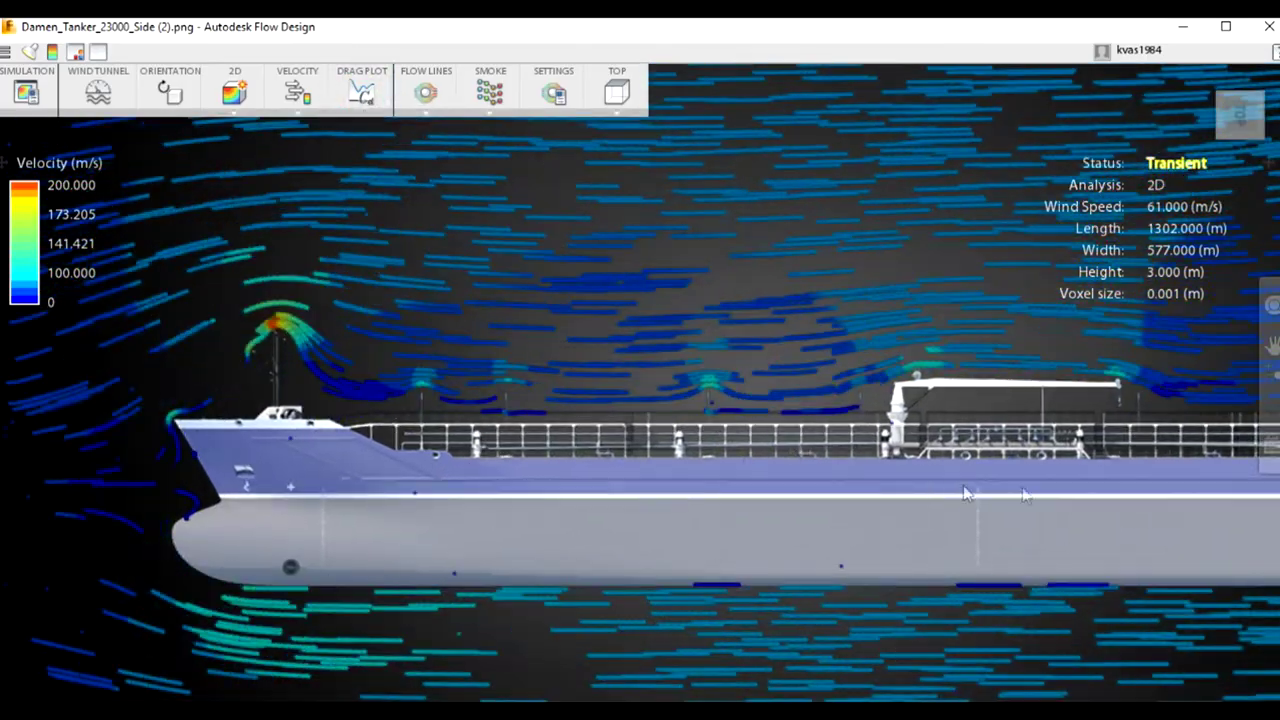
pyautogui.moveTo(1168, 489); pyautogui.dragTo(708, 526, button='middle')
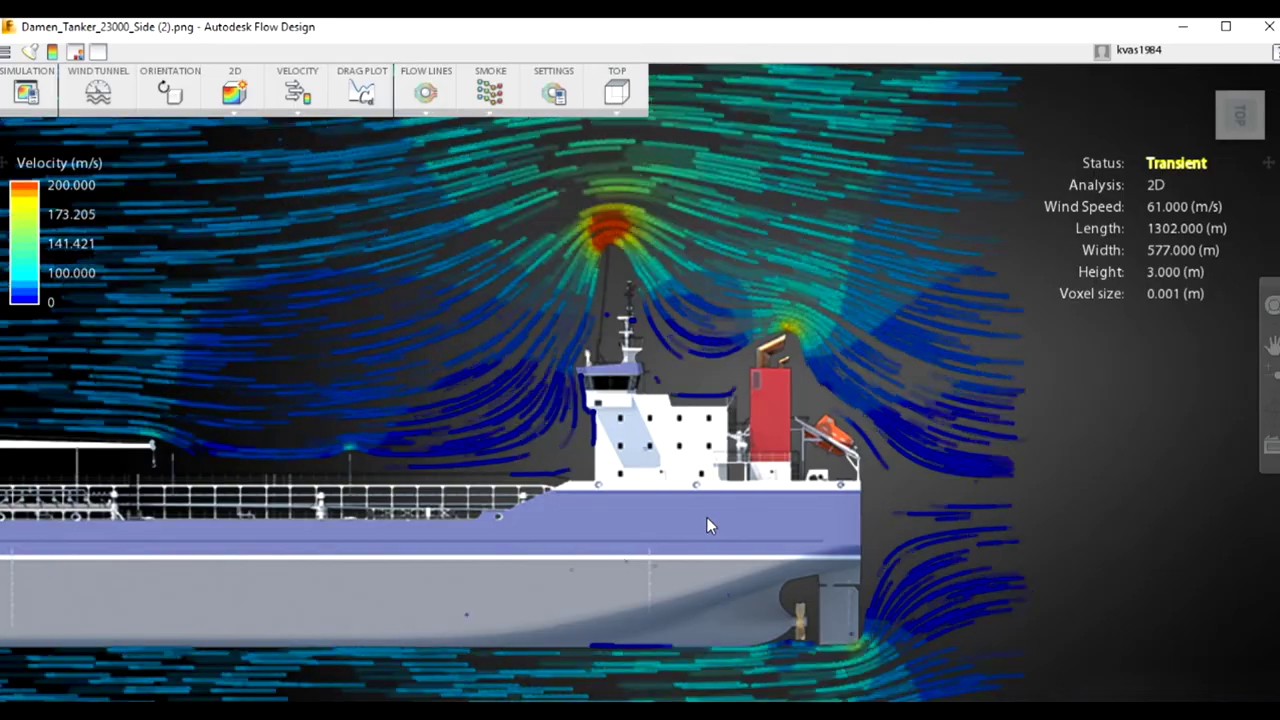
pyautogui.click(708, 519)
pyautogui.moveTo(708, 519); pyautogui.dragTo(748, 516)
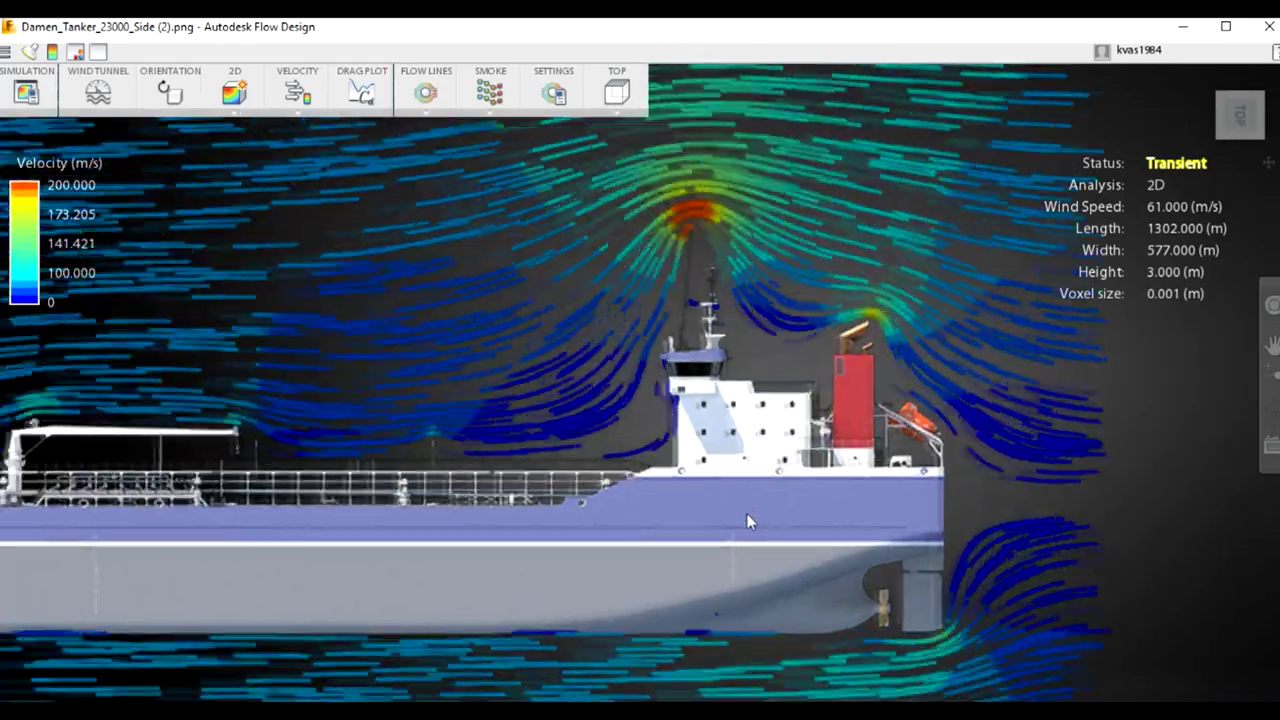